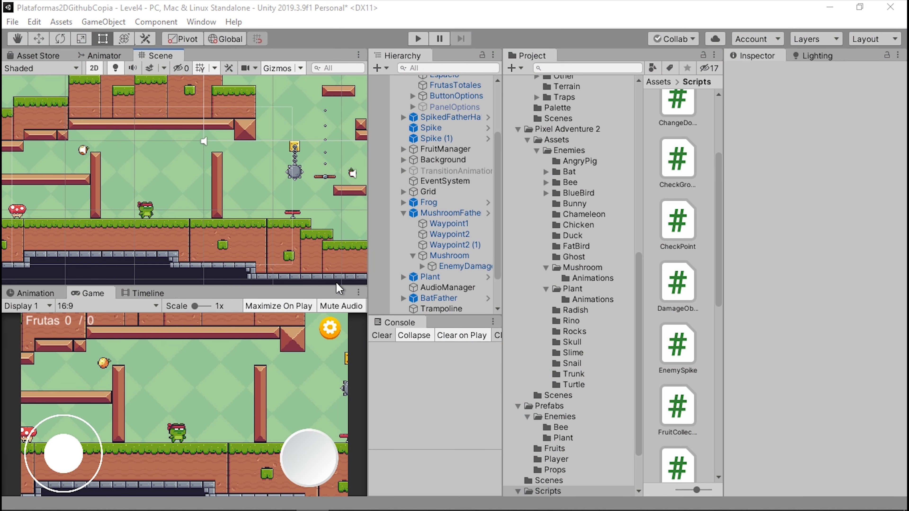
- Raise the Scene/Game splitter to enlarge the Game view, and zoom the Scene view
left_click_drag(345, 285, 345, 242)
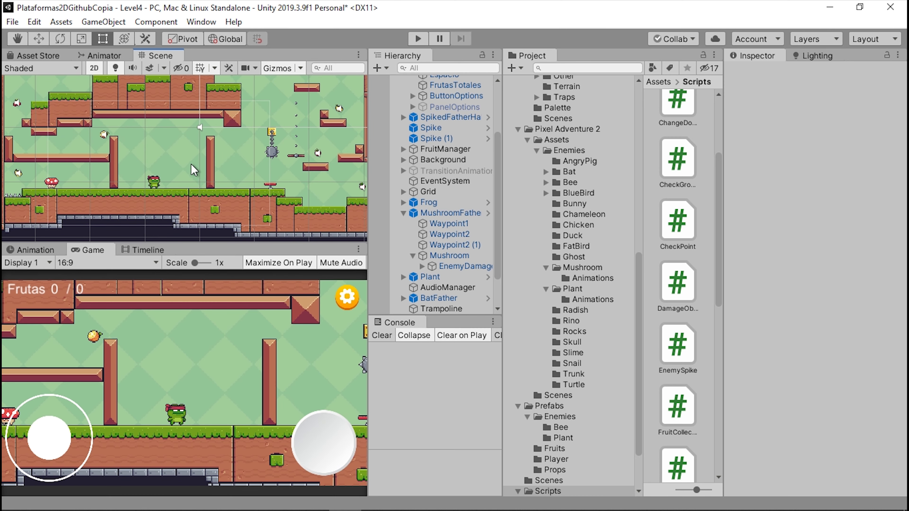
scroll(191, 164, "up", 2)
scroll(429, 144, "up", 3)
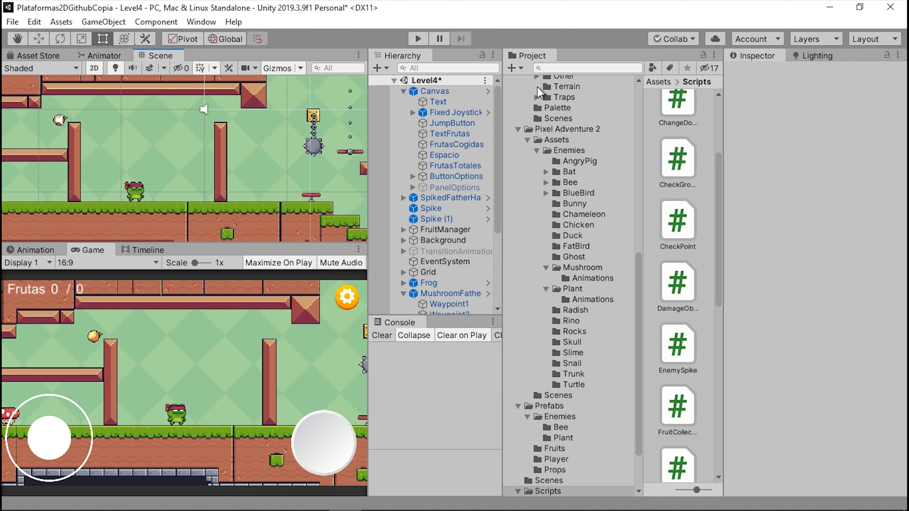
- Search the Project assets for 'hear' to list the heart sprites, then select Canvas
left_click(583, 67)
type("hear")
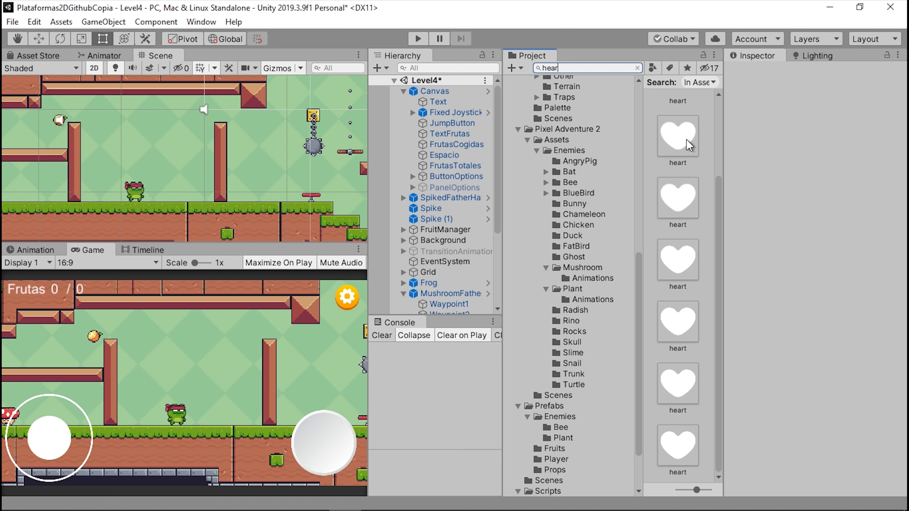
scroll(674, 147, "up", 2)
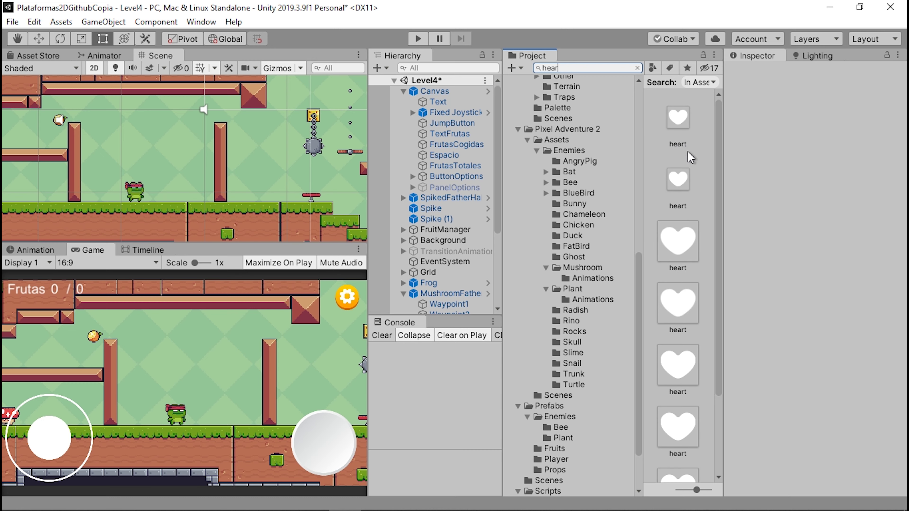
scroll(685, 163, "down", 2)
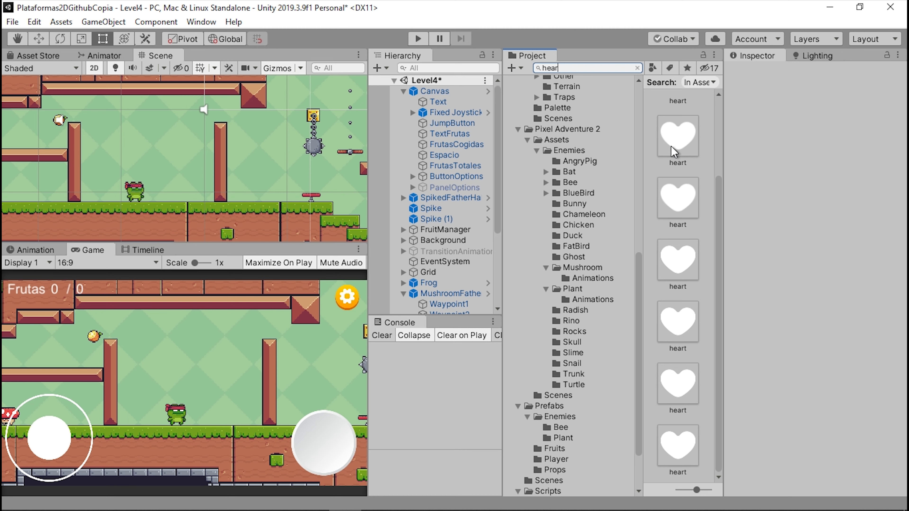
scroll(670, 209, "up", 3)
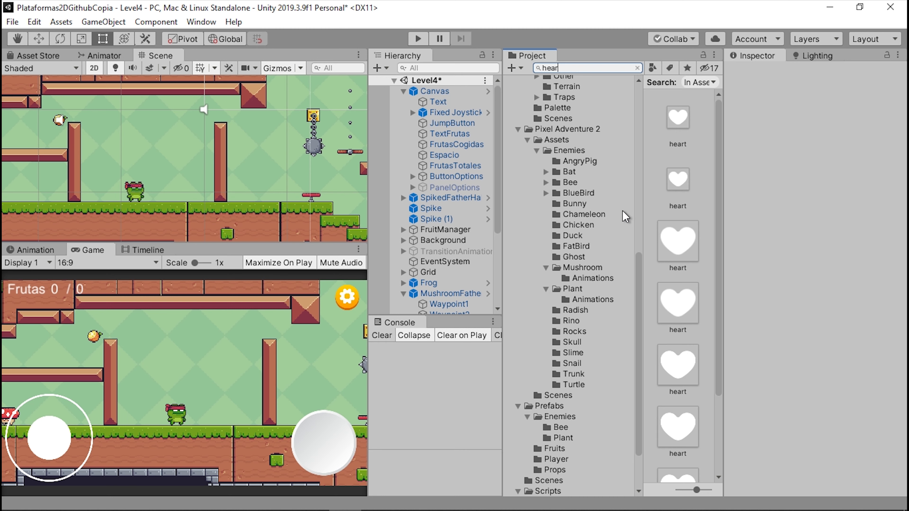
left_click(418, 96)
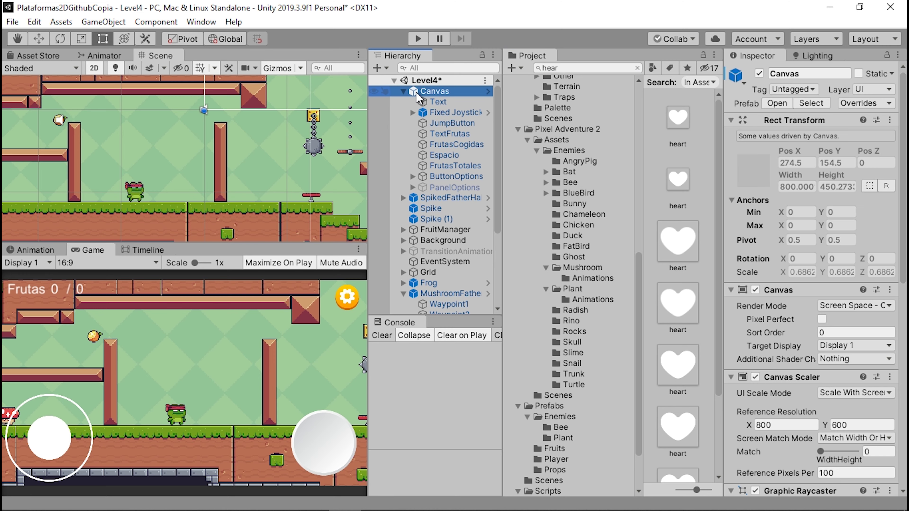
- Add a UI Image as a child of the Canvas
right_click(451, 93)
mouse_move(535, 376)
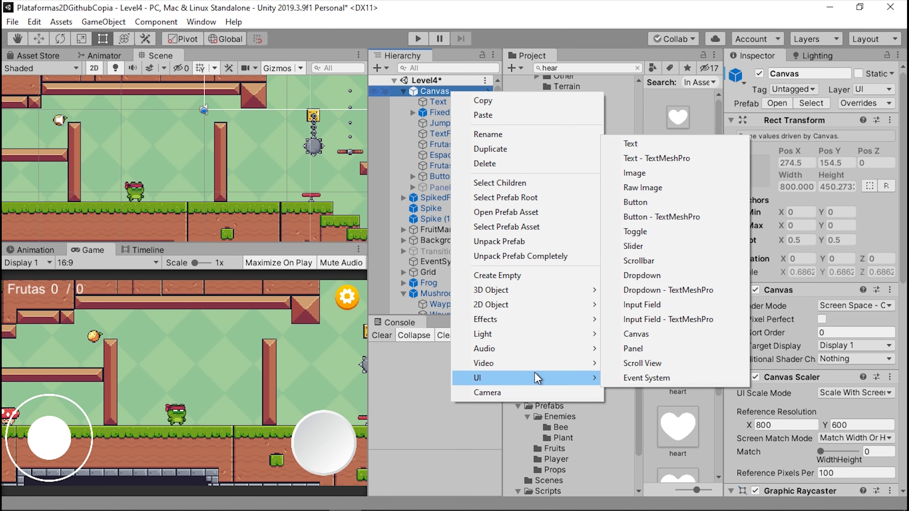
left_click(641, 175)
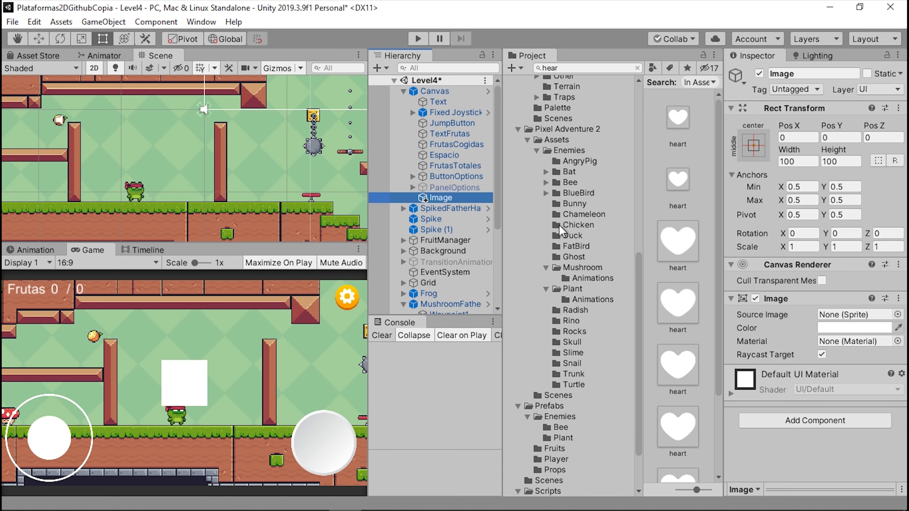
- Give the new Image the 64x64 heart sprite tinted pure red (FF0000)
left_click(896, 317)
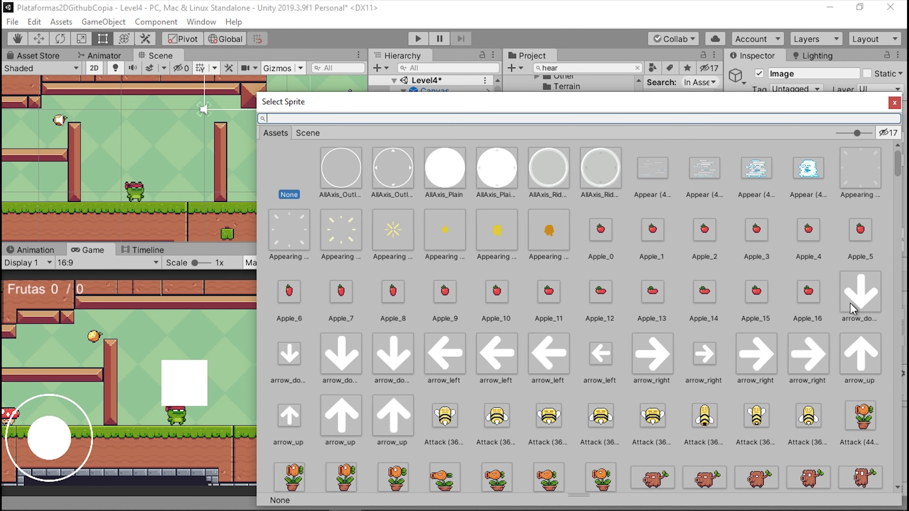
type("heart")
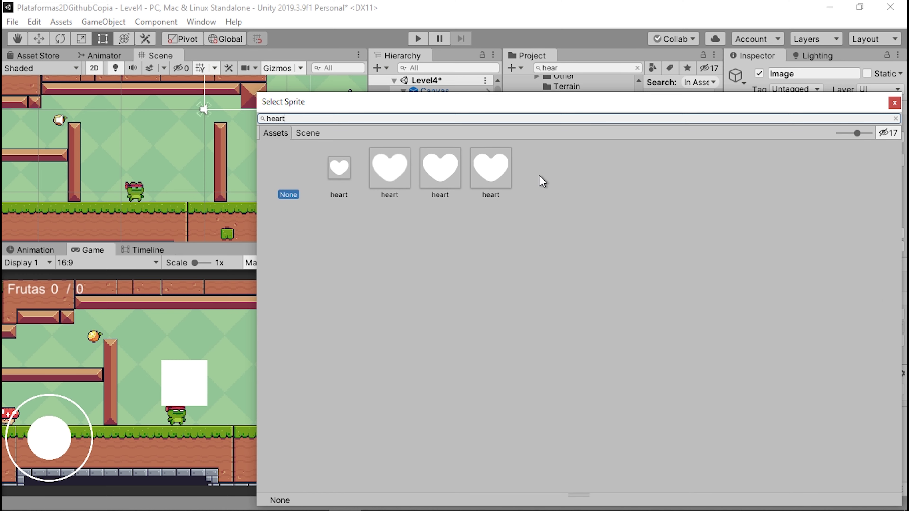
left_click(349, 168)
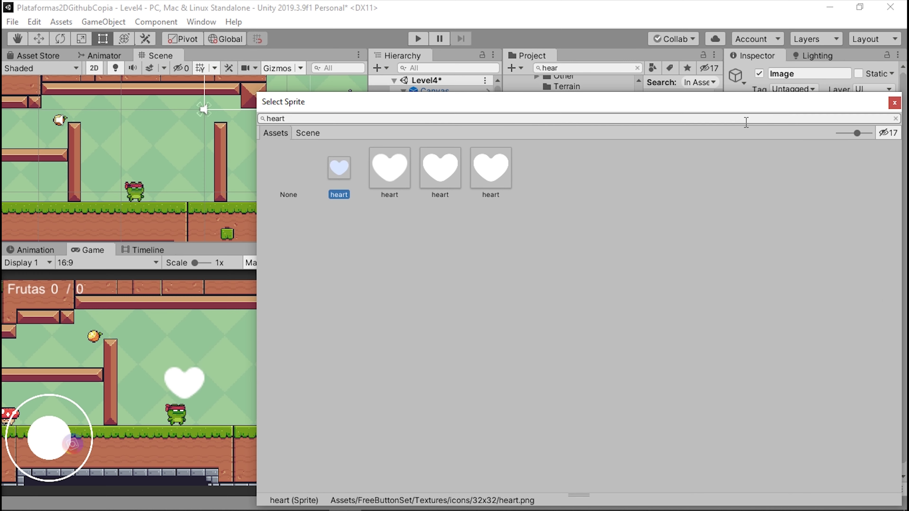
left_click(407, 170)
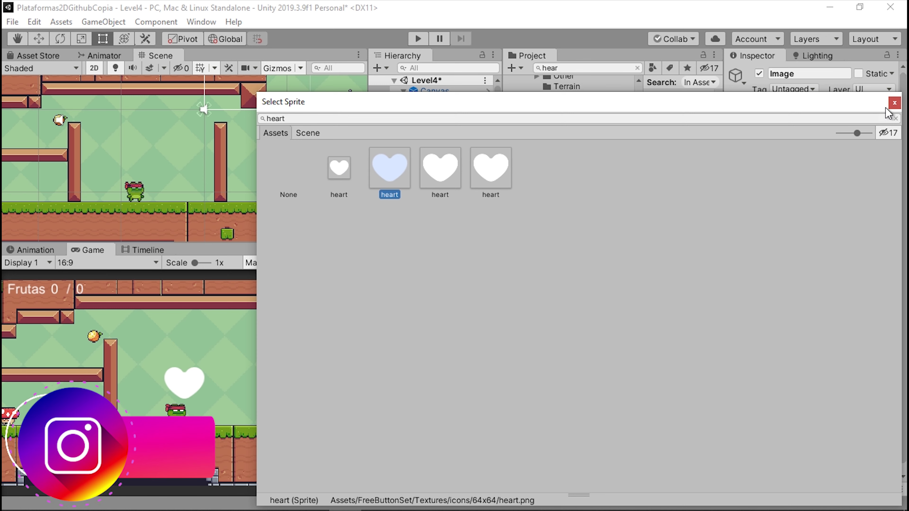
left_click(894, 103)
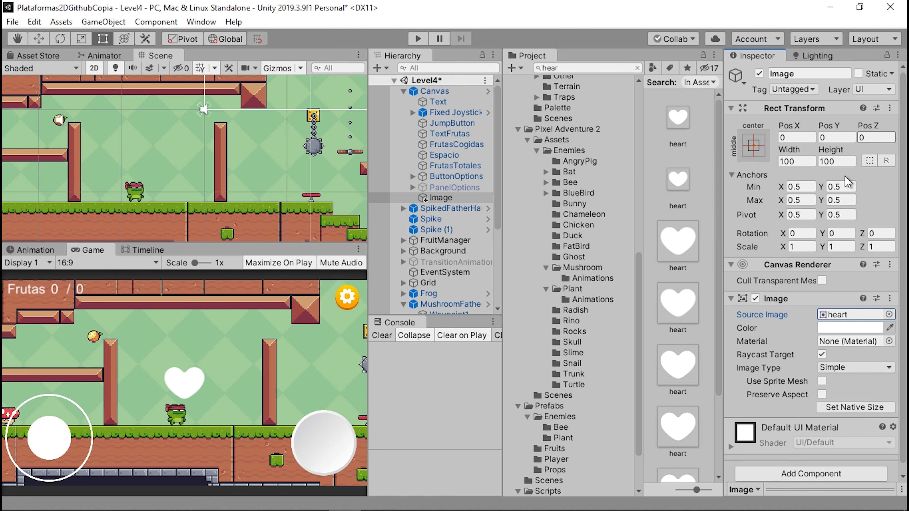
left_click(830, 330)
left_click_drag(817, 242, 882, 136)
left_click(894, 124)
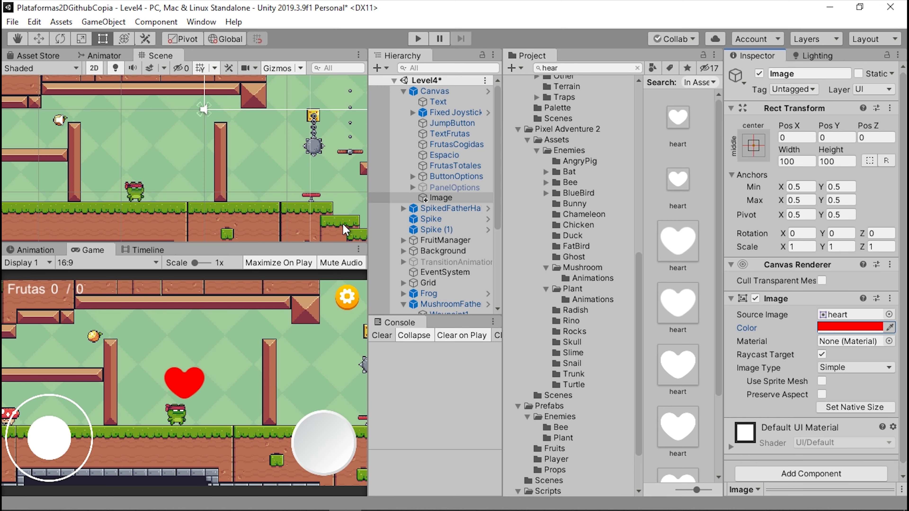
- Move the heart toward the canvas top-left and shrink it with the Scale tool
double_click(435, 200)
scroll(203, 157, "down", 3)
scroll(203, 157, "down", 3)
key("w")
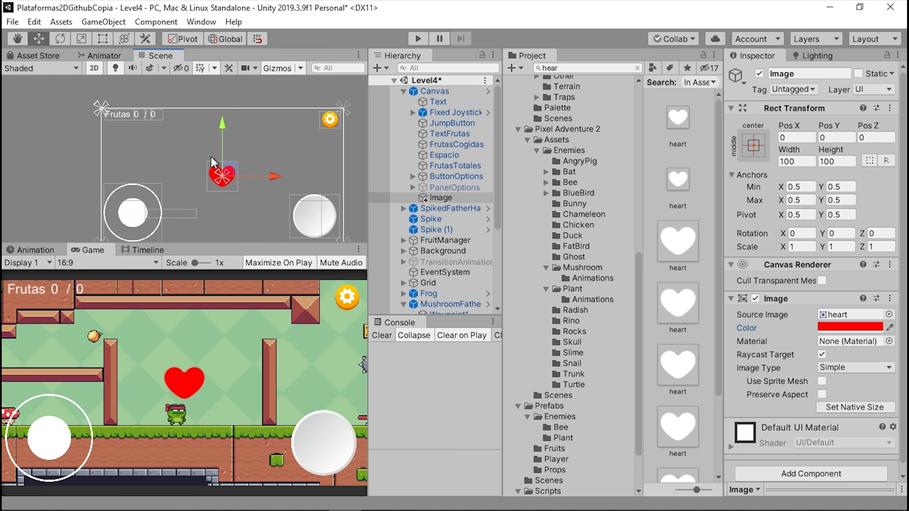
left_click_drag(229, 172, 186, 124)
scroll(173, 125, "up", 3)
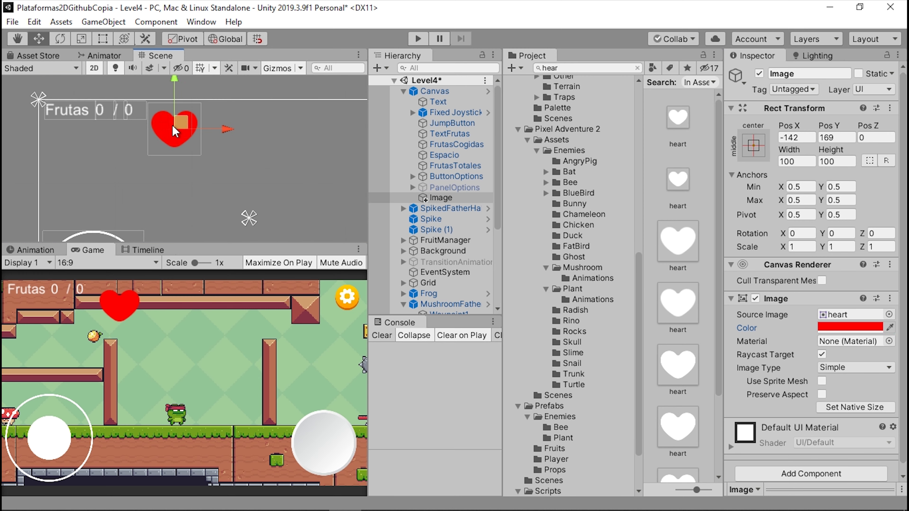
middle_click_drag(173, 125, 214, 179)
key("r")
left_click_drag(215, 183, 183, 192)
- Fine-tune the heart's position to just below the Frutas counter, around -362.5, 160
key("w")
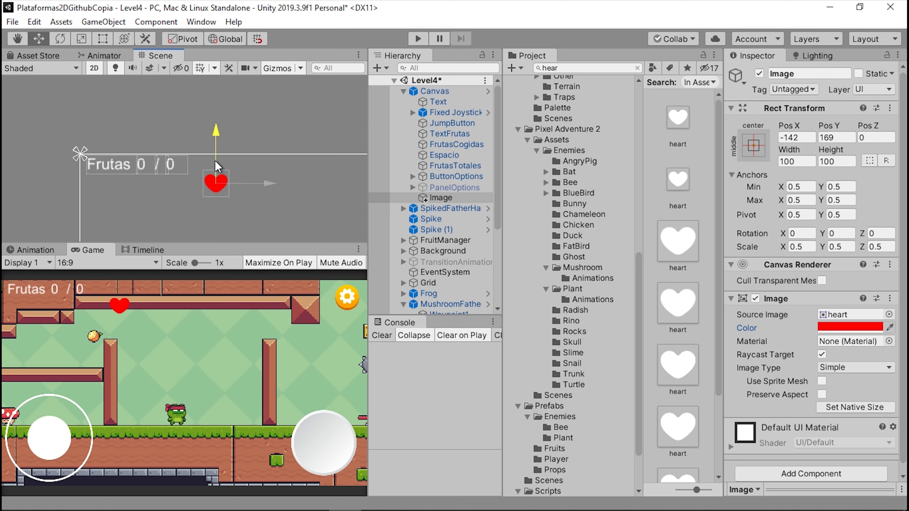
left_click_drag(217, 166, 217, 149)
left_click_drag(270, 167, 259, 169)
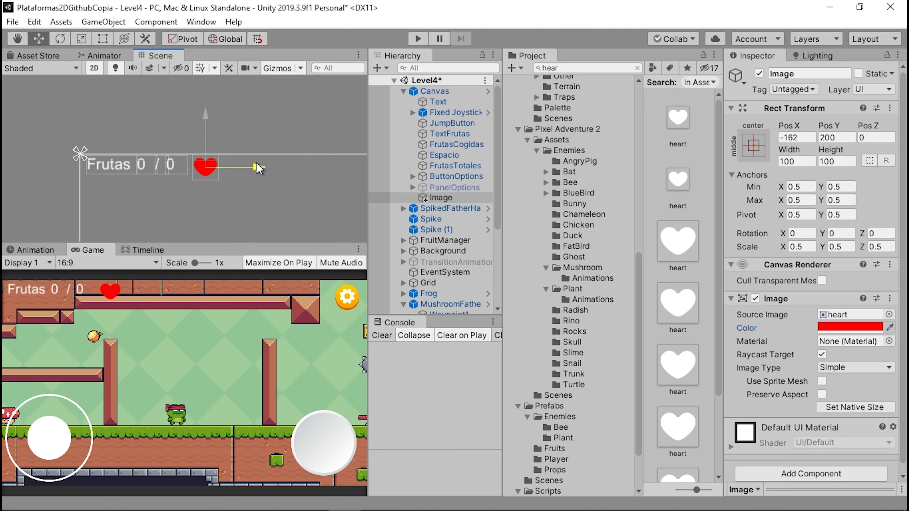
middle_click_drag(220, 150, 172, 166)
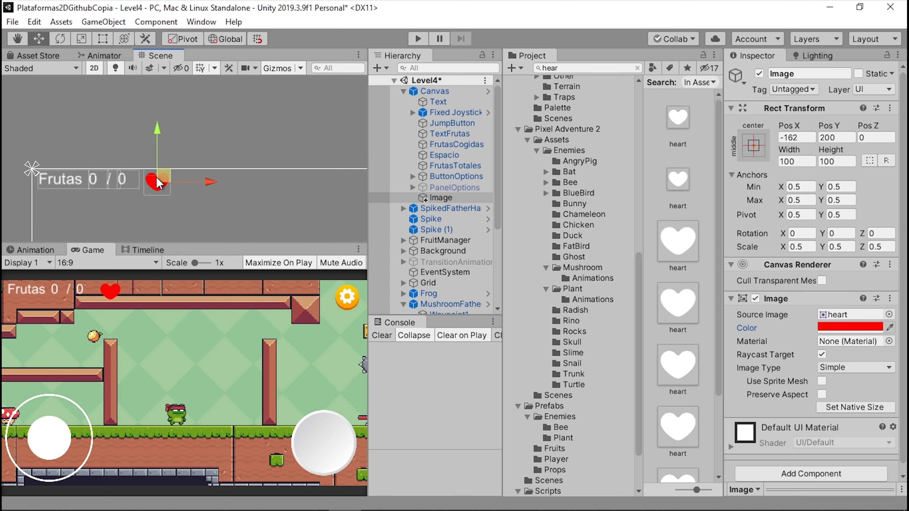
left_click_drag(156, 177, 153, 182)
left_click(68, 194)
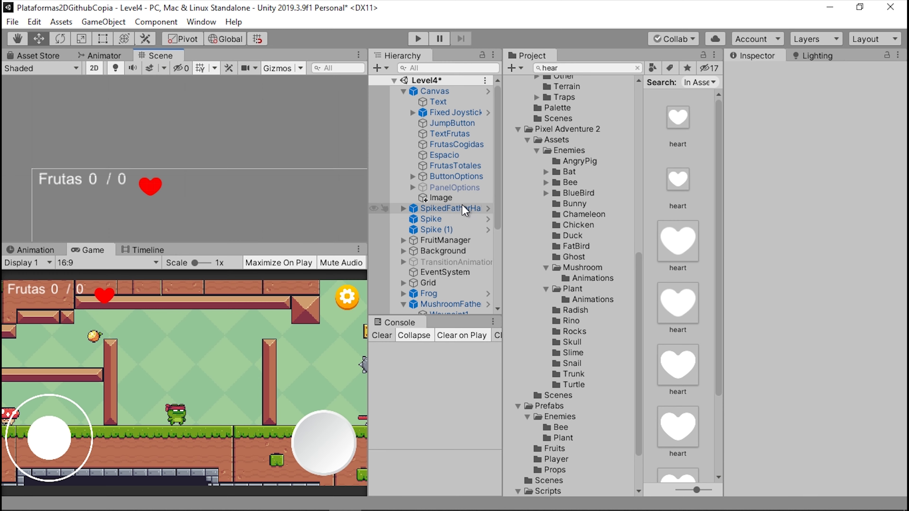
left_click(140, 189)
left_click_drag(153, 178, 59, 200)
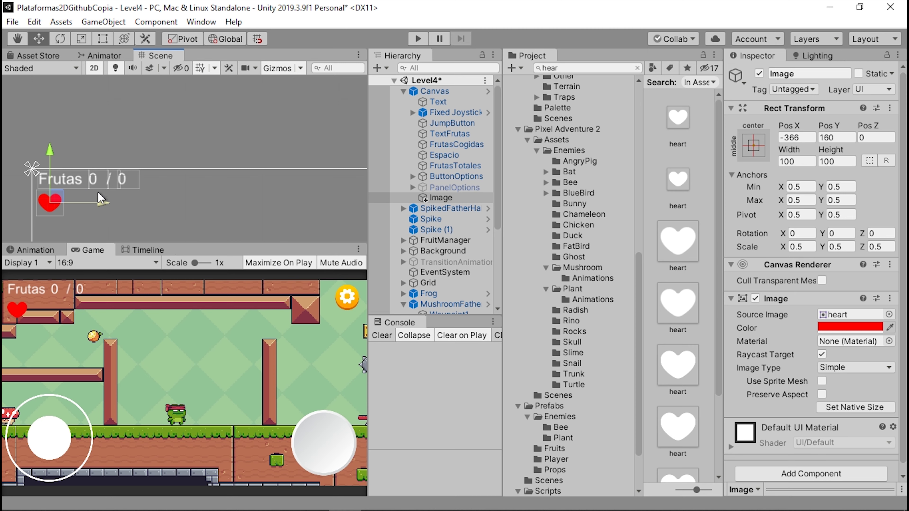
scroll(74, 178, "up", 2)
middle_click_drag(74, 178, 136, 158)
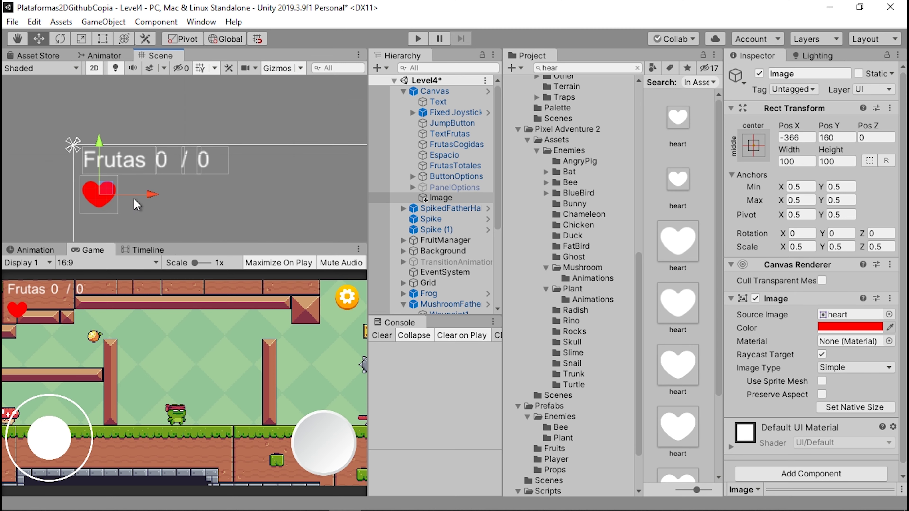
left_click_drag(144, 199, 146, 200)
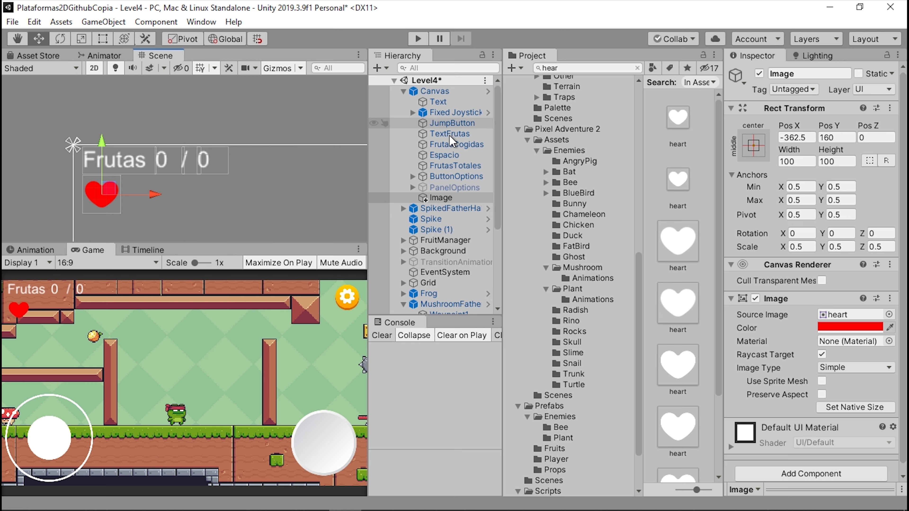
- Create an empty object named Hearts above Image and make the heart Image its child
right_click(432, 198)
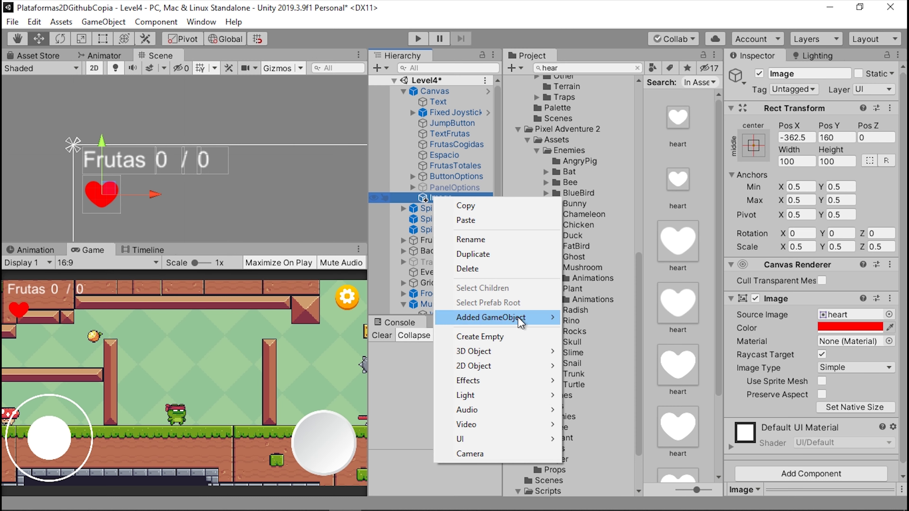
left_click(513, 334)
left_click_drag(450, 208, 426, 194)
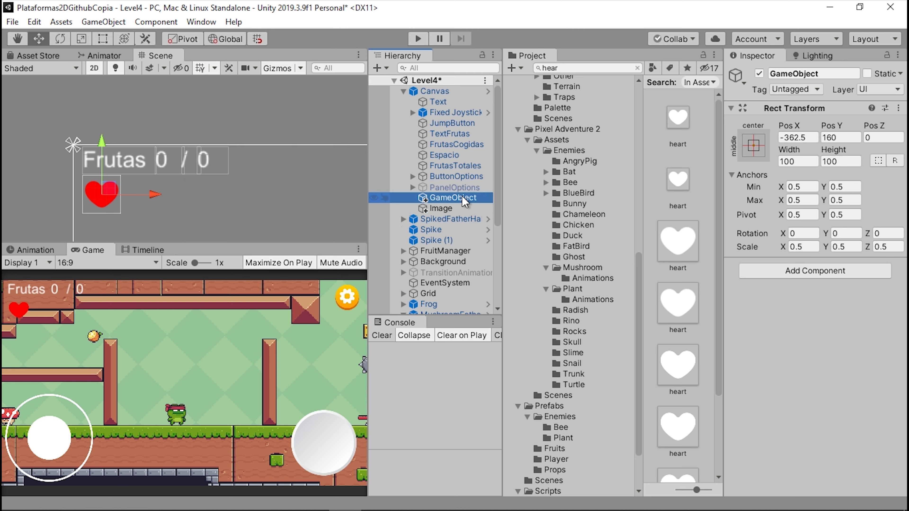
left_click(449, 198)
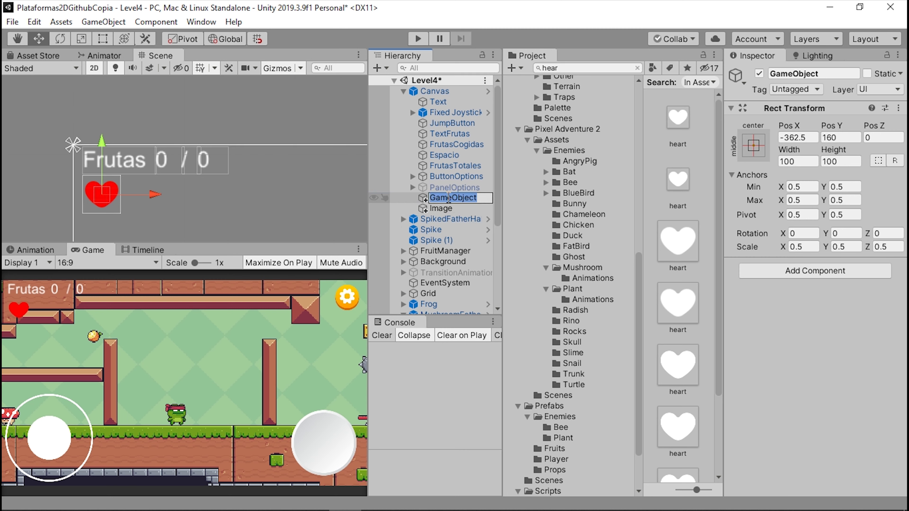
type("Heas")
key("BackSpace")
key("BackSpace")
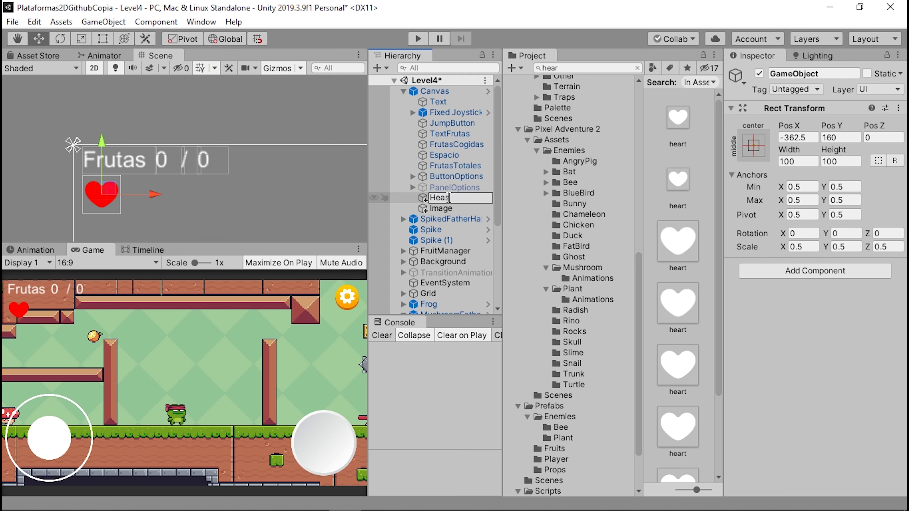
key("Return")
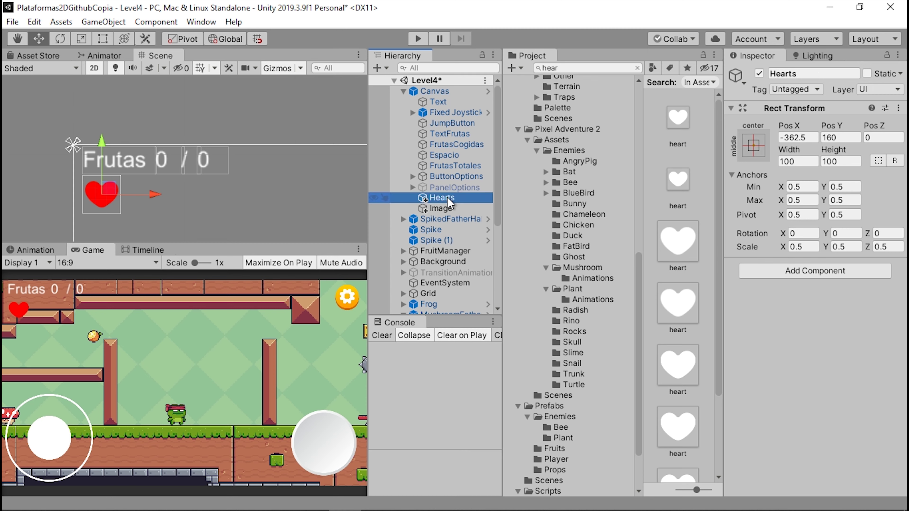
left_click_drag(444, 208, 451, 198)
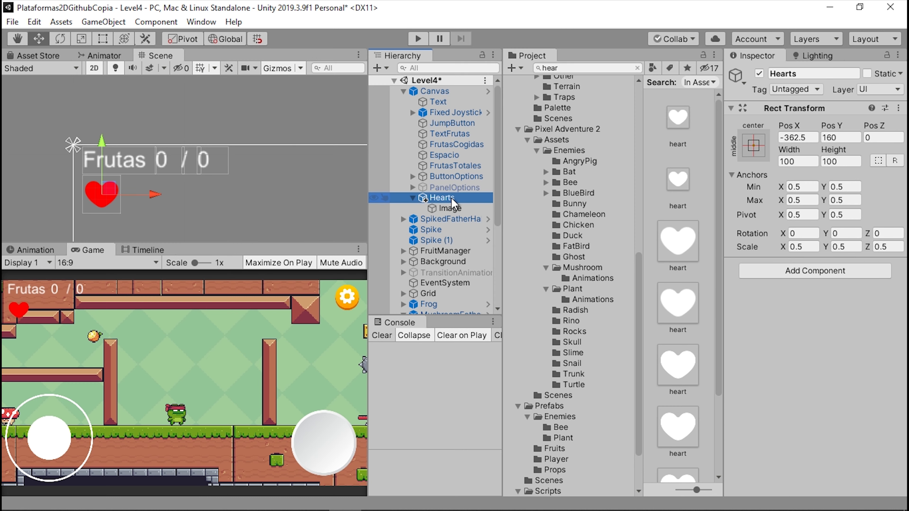
left_click(450, 208)
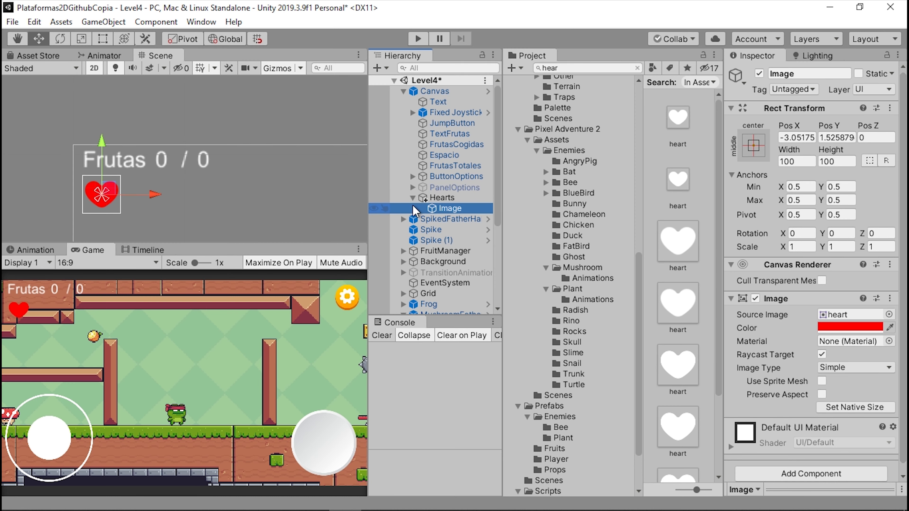
- Duplicate the heart twice into a row of three and nudge the Hearts group right
key("ctrl+d")
left_click_drag(153, 195, 229, 195)
key("ctrl+d")
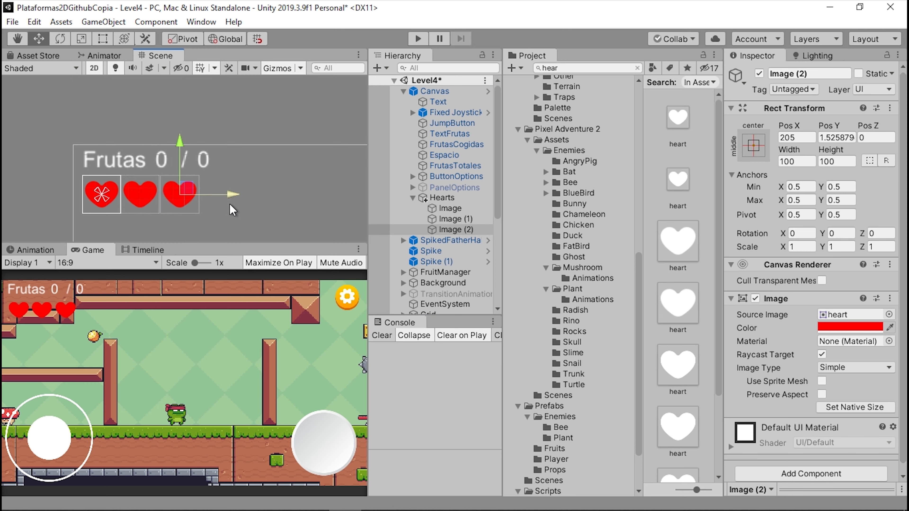
left_click(445, 200)
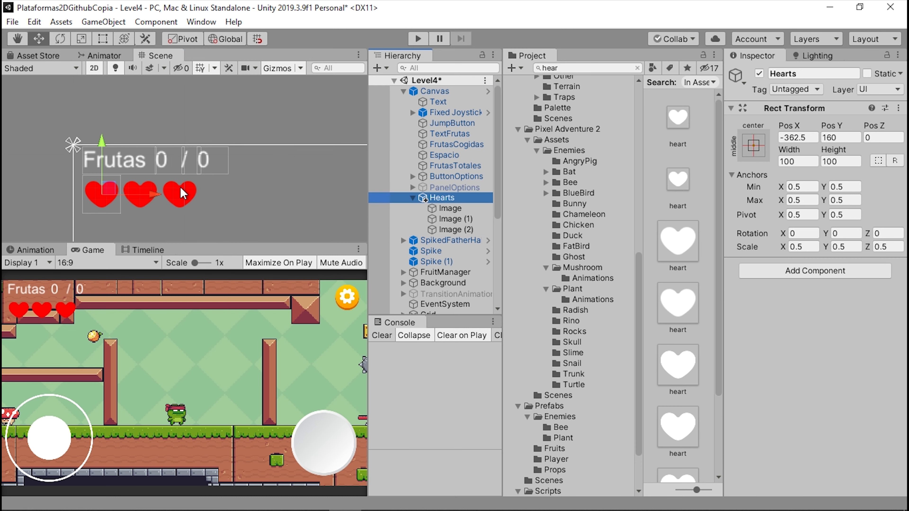
left_click_drag(154, 194, 162, 195)
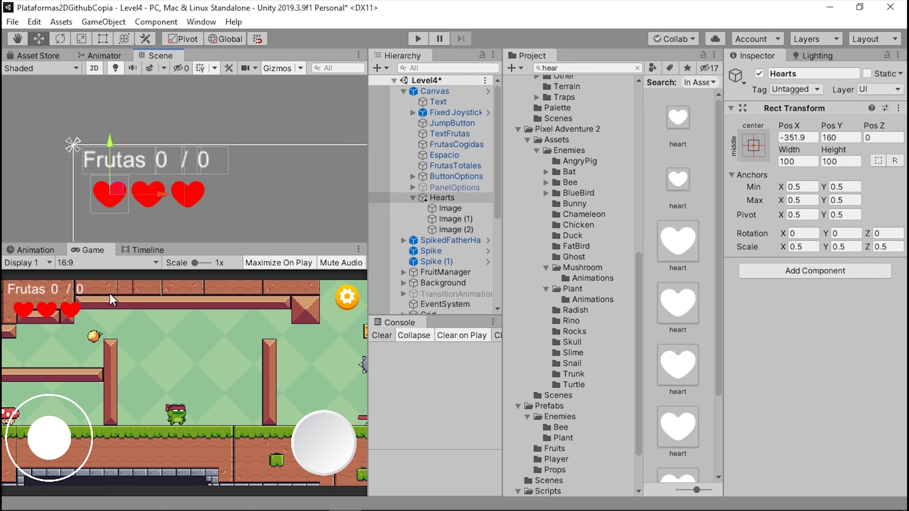
- Rename Image, Image (1) and Image (2) under Hearts to Vida1, Vida2 and Vida3
left_click(460, 211)
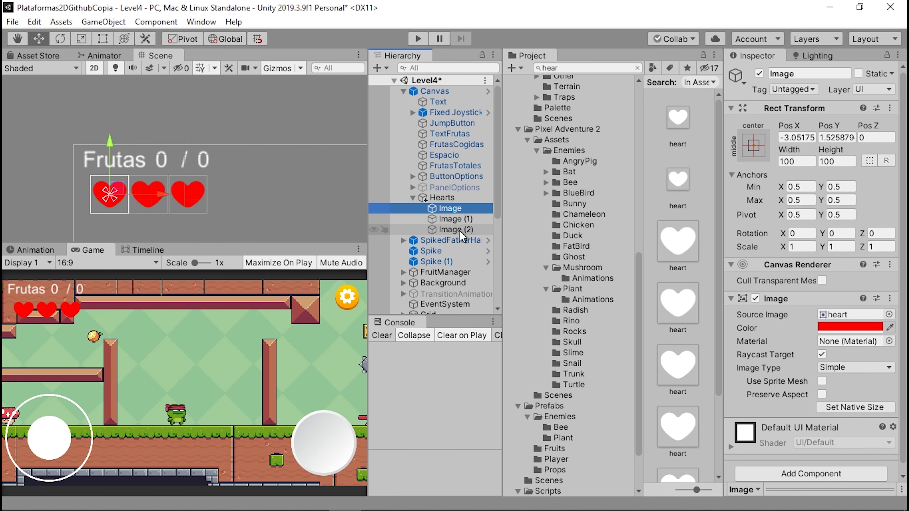
left_click(457, 208)
type("Vida1")
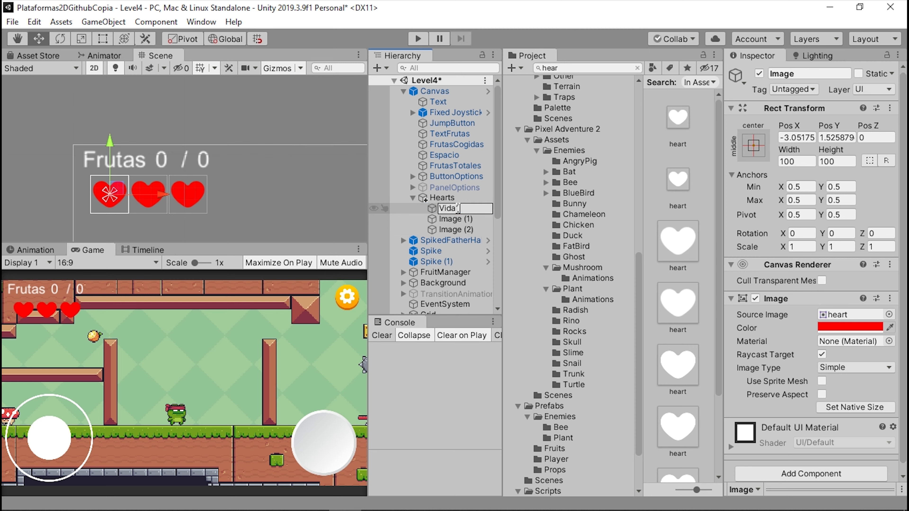
key("Return")
left_click(461, 219)
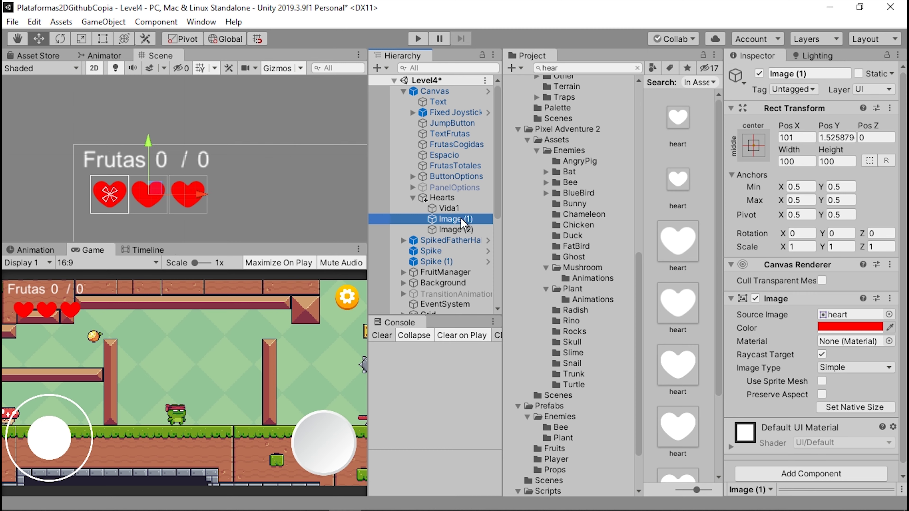
key("F2")
type("Vida2")
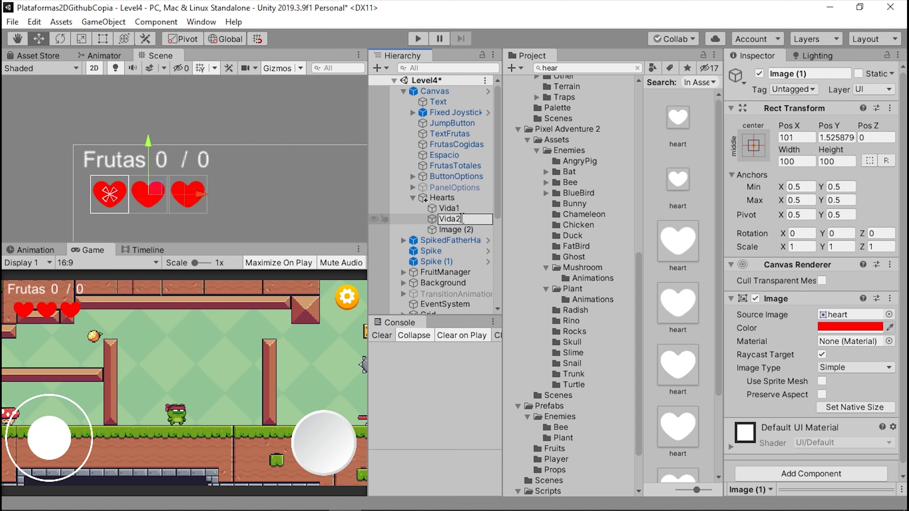
key("Return")
right_click(471, 220)
key("Escape")
left_click(467, 231)
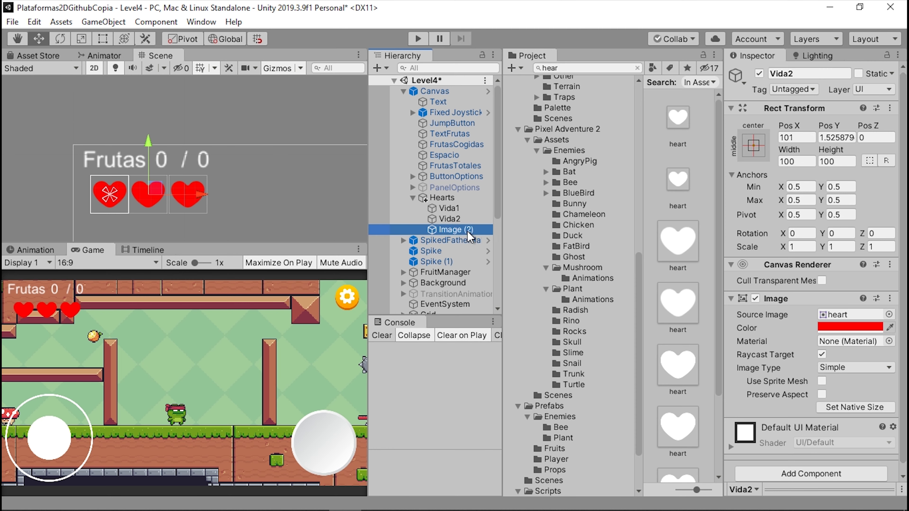
key("F2")
type("Vida")
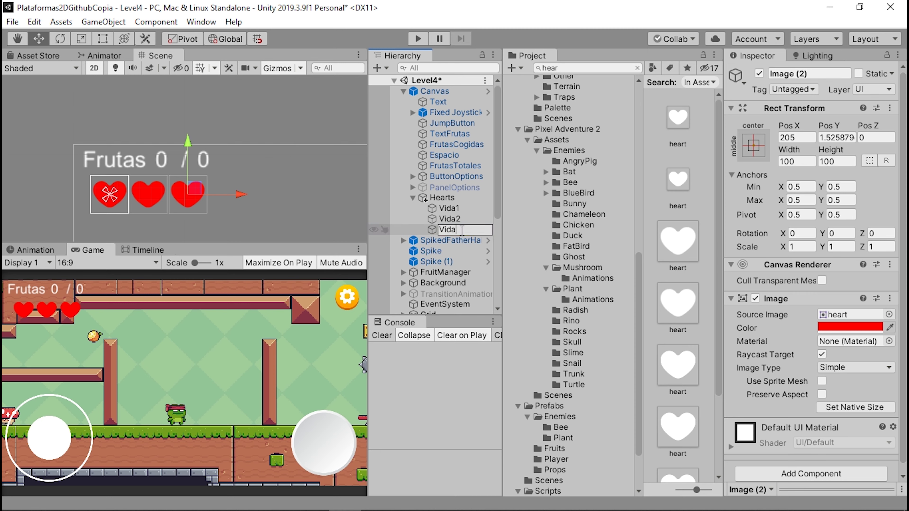
type("3")
key("Return")
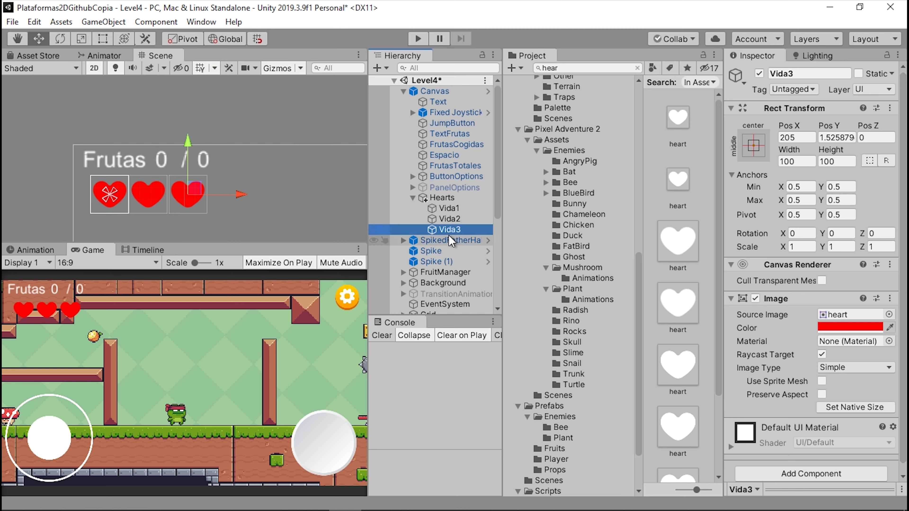
- Collapse the Hearts group and select the Frog player in the Hierarchy
left_click(413, 198)
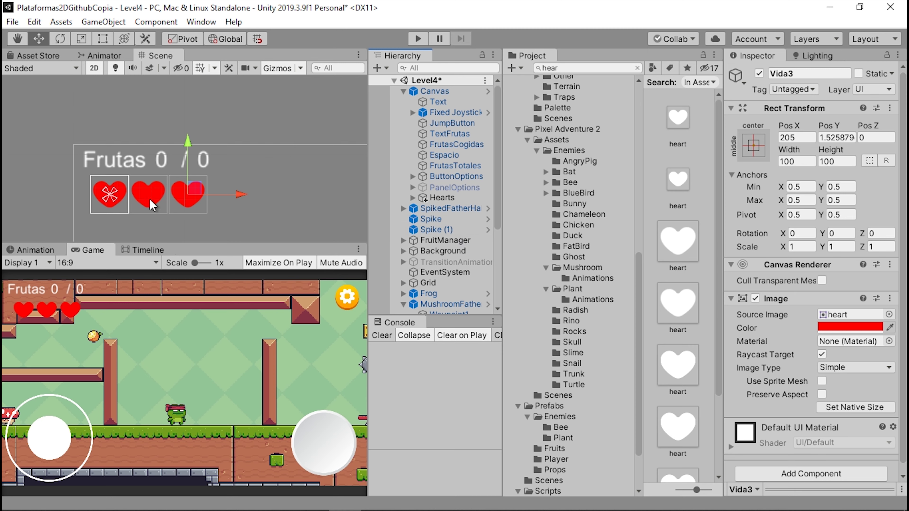
scroll(572, 250, "down", 3)
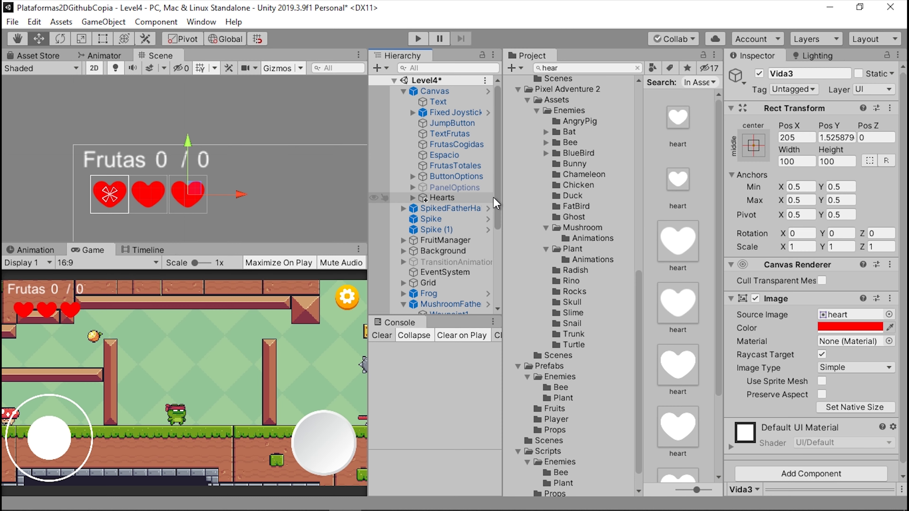
scroll(458, 222, "down", 3)
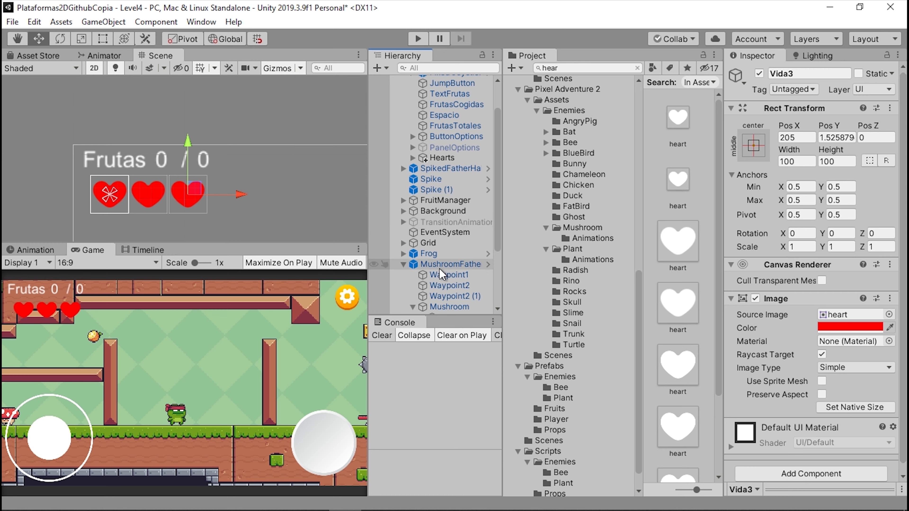
left_click(428, 254)
- Open the Frog's PlayerRespawn.cs script from its Player Respawn component in Visual Studio
scroll(771, 242, "down", 3)
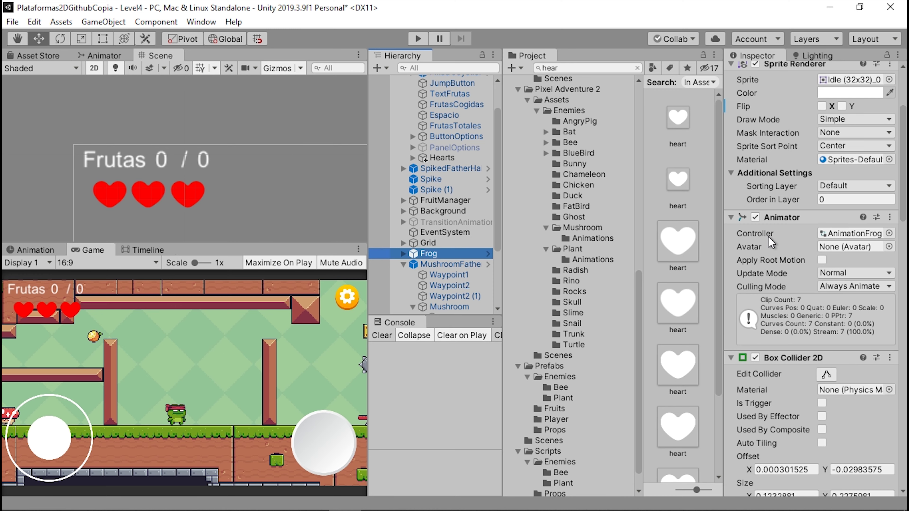
scroll(771, 243, "down", 4)
scroll(770, 243, "down", 3)
scroll(771, 242, "down", 6)
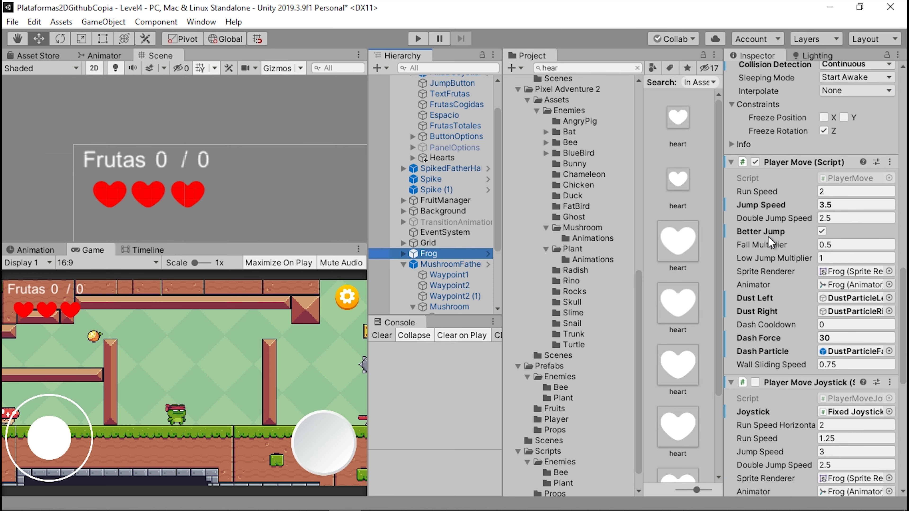
scroll(771, 242, "down", 5)
scroll(771, 243, "down", 2)
scroll(771, 242, "down", 4)
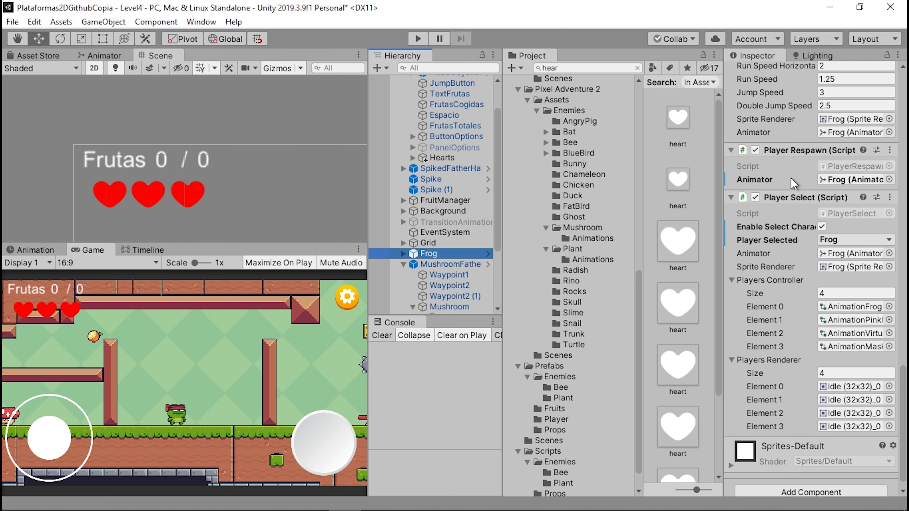
double_click(837, 167)
scroll(474, 202, "up", 1)
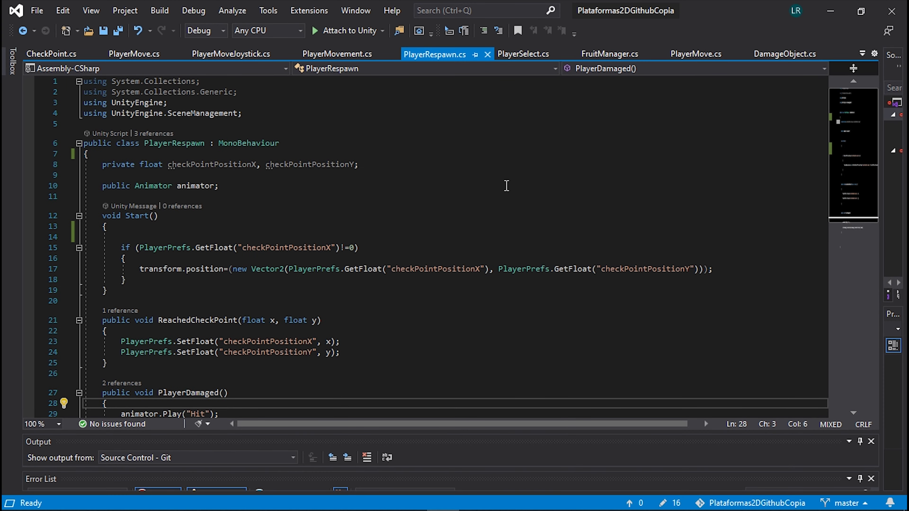
scroll(399, 206, "down", 3)
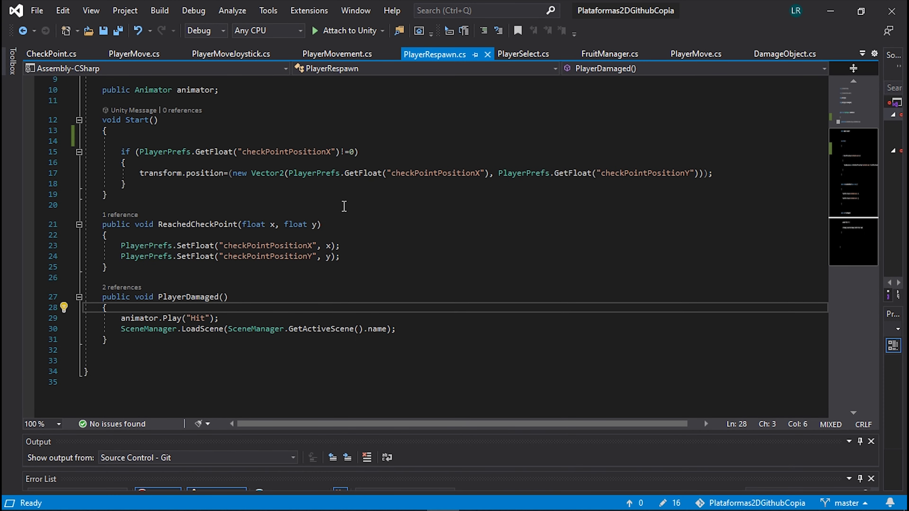
left_click_drag(158, 297, 240, 294)
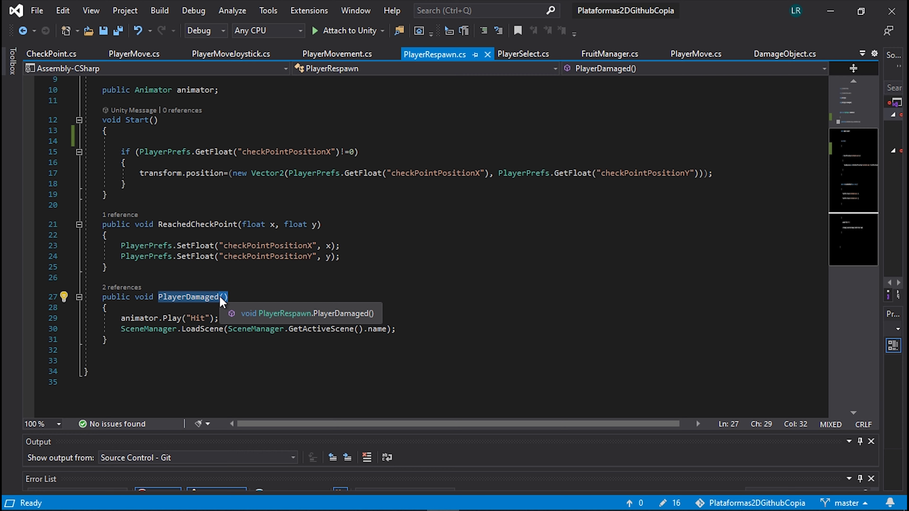
double_click(212, 296)
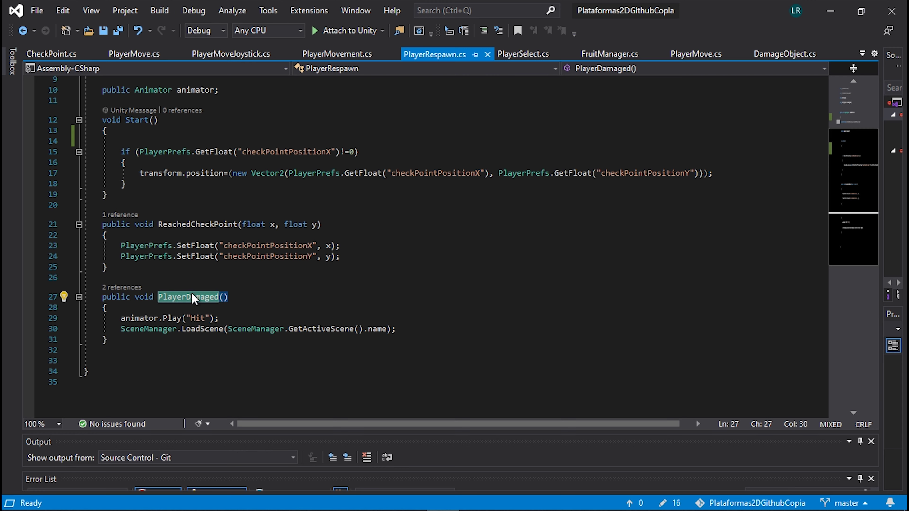
scroll(142, 293, "down", 3)
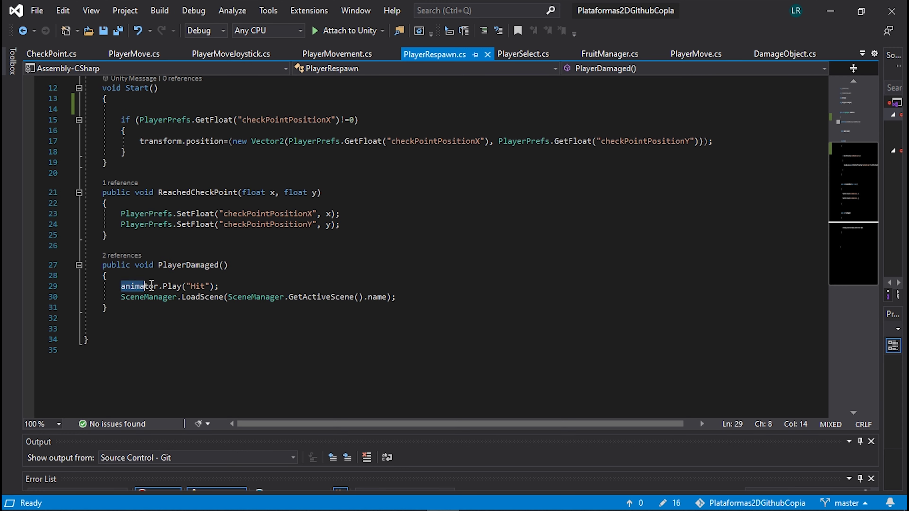
mouse_move(121, 286)
left_mouse_down()
mouse_move(108, 276)
mouse_move(223, 287)
left_mouse_up()
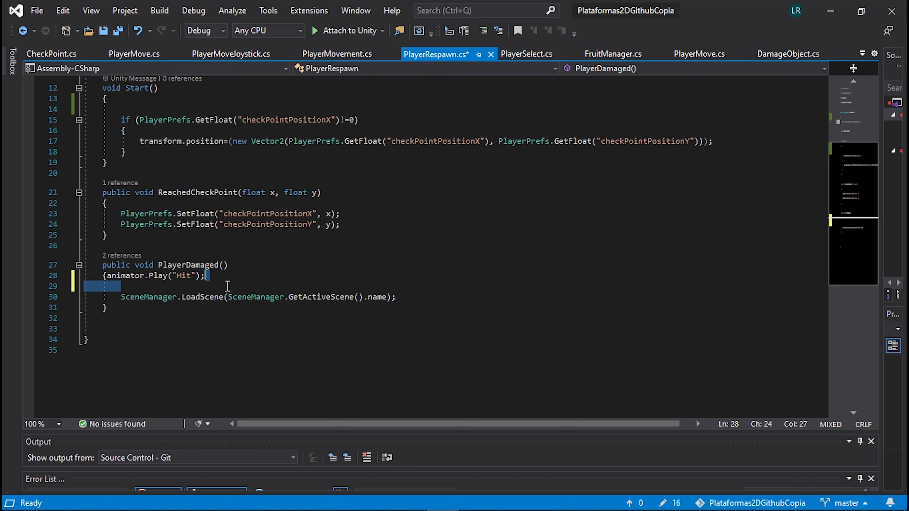
key("ctrl+z")
left_click(236, 285)
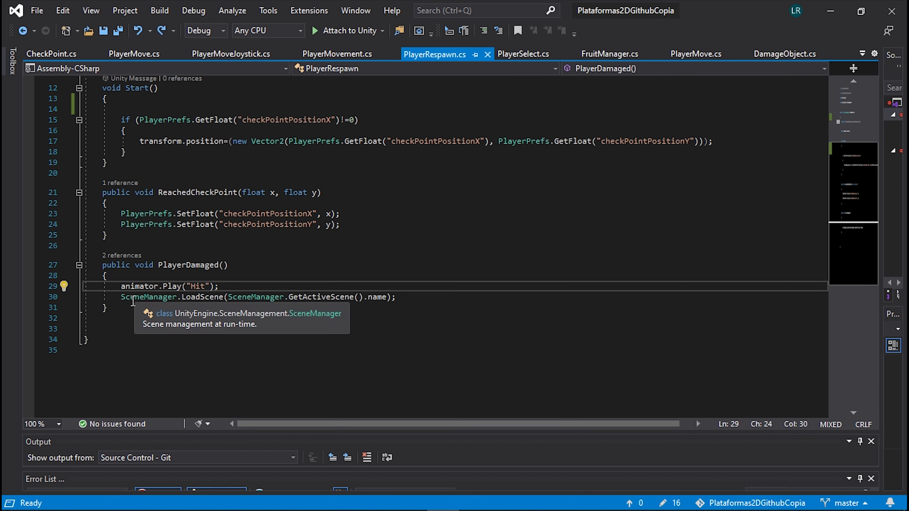
left_click_drag(121, 297, 396, 297)
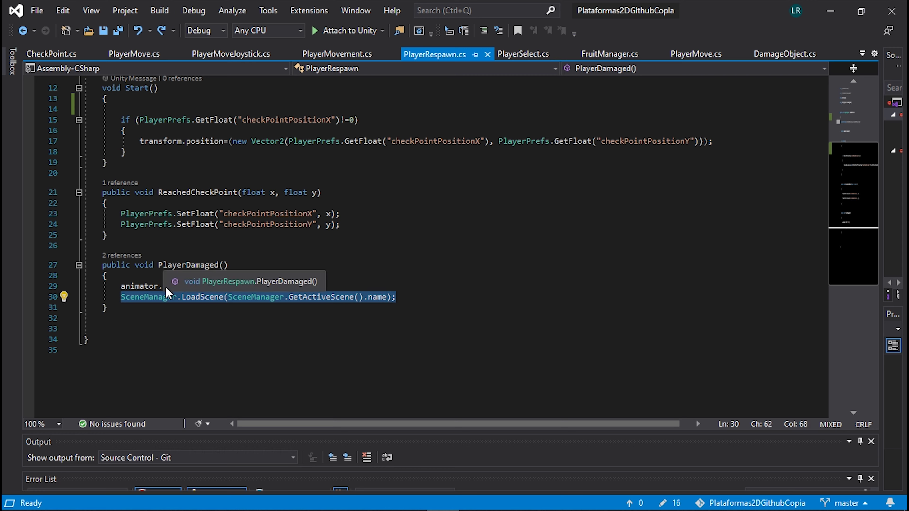
mouse_move(179, 302)
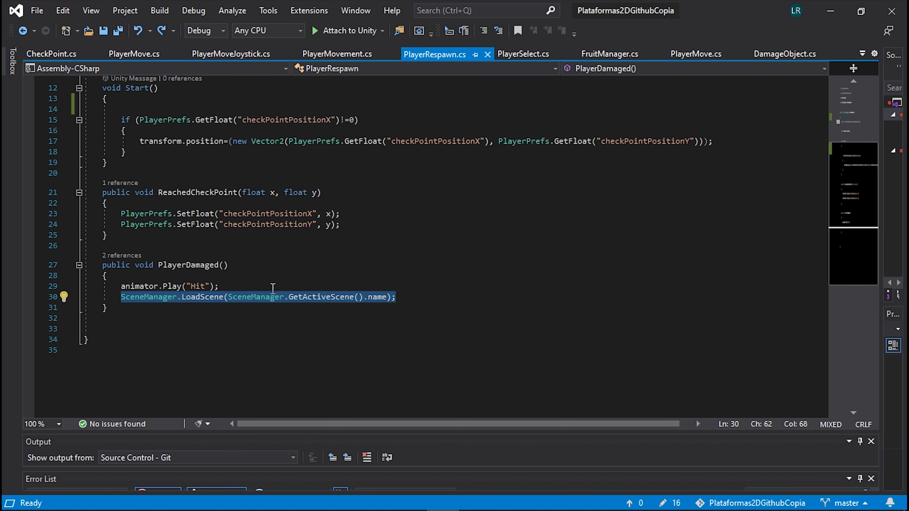
scroll(267, 290, "up", 4)
- Declare a public GameObject[] hearts array at the top of the PlayerRespawn class
left_click(193, 156)
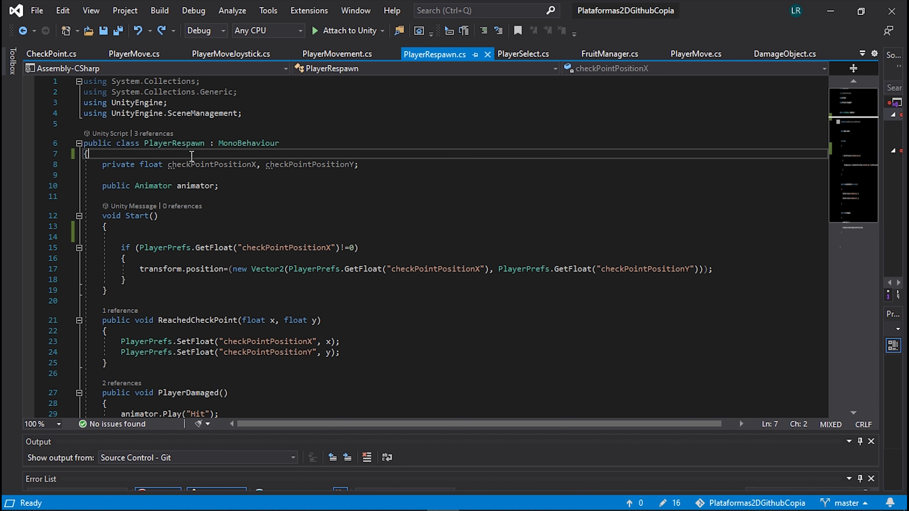
key("Return")
key("Return")
key("Return")
key("Up")
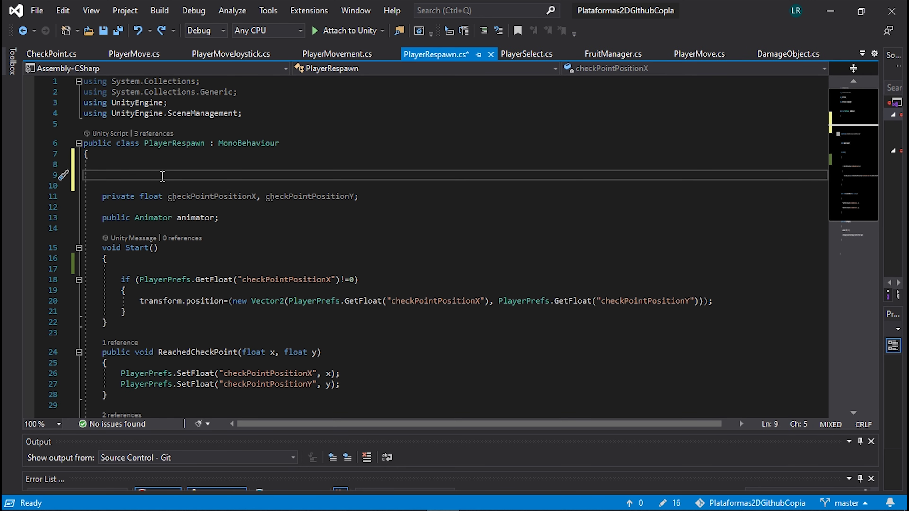
type("public ")
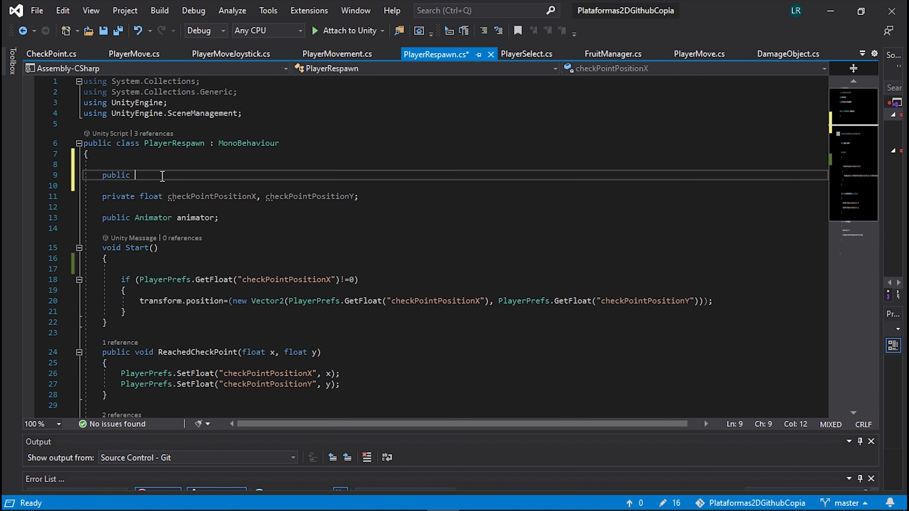
type("gam[")
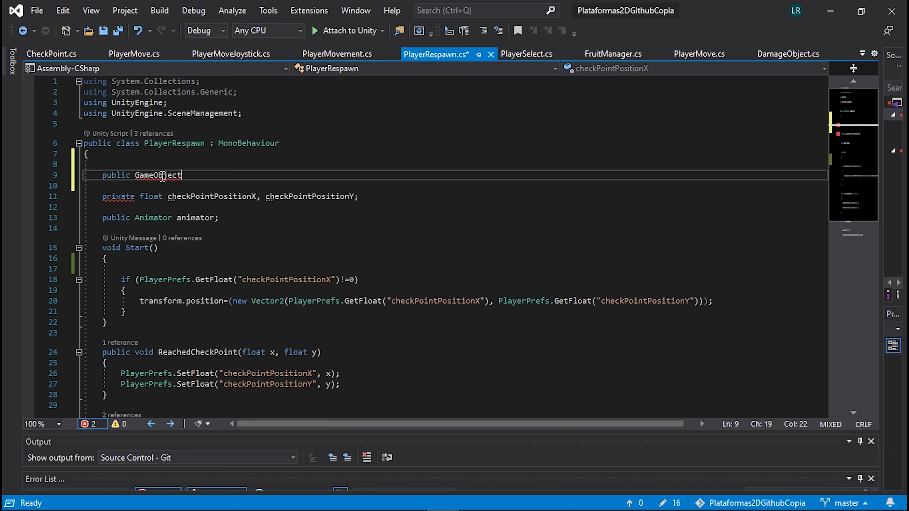
type("]")
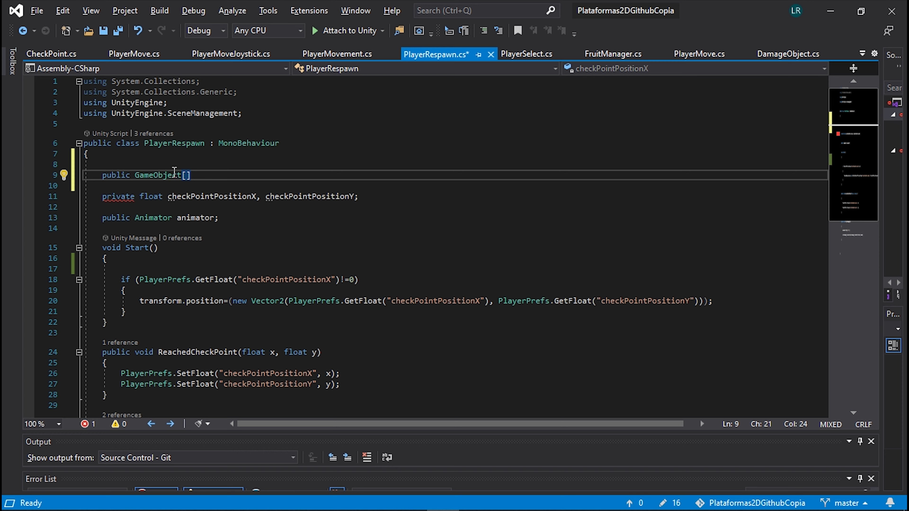
key("Left")
key("Left")
left_click(210, 177)
type("hearts;")
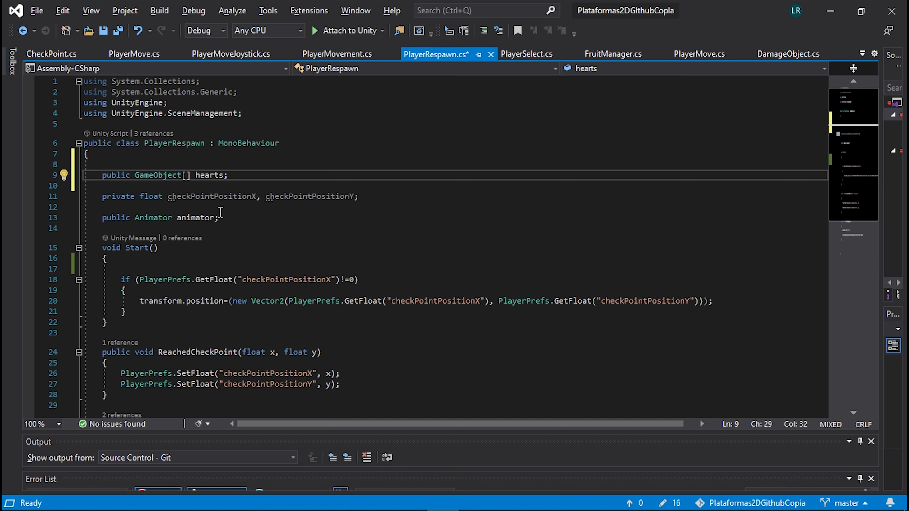
- Add a private int life field below the hearts array and save the script
key("Return")
type("i")
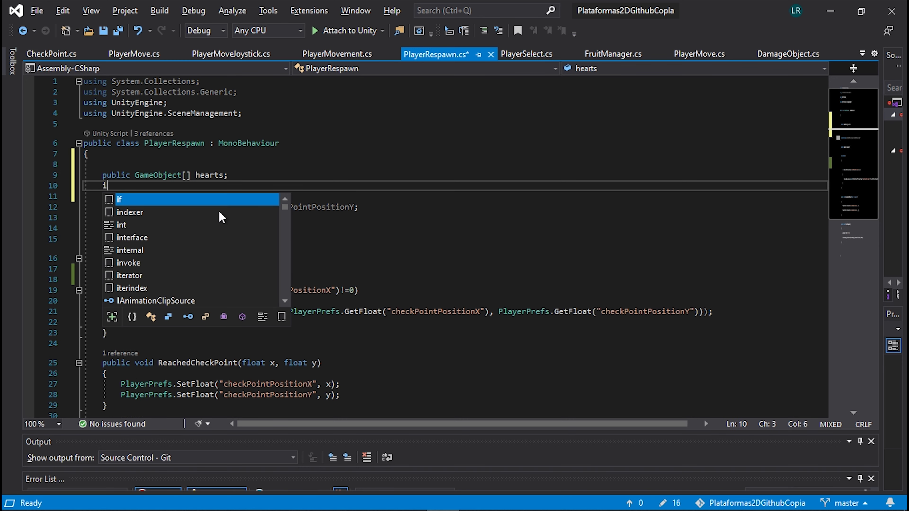
type("nt life")
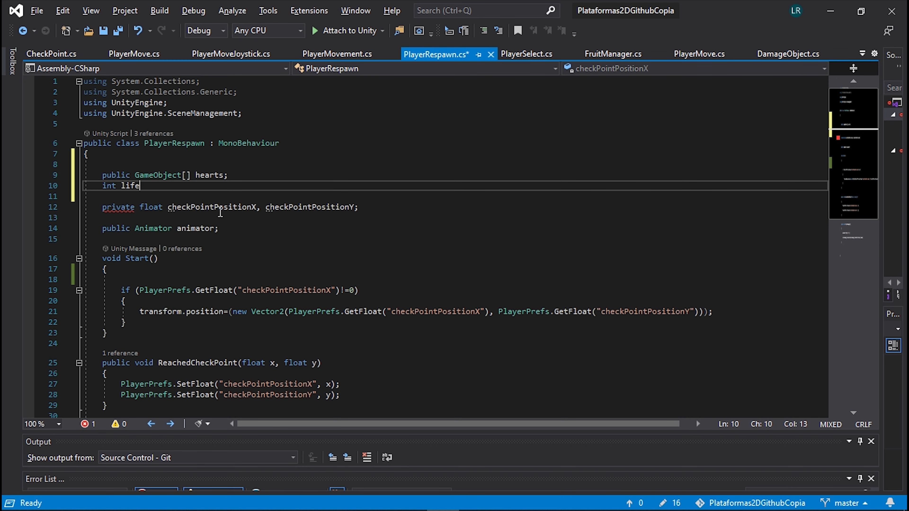
type(";")
left_click(102, 186)
type("pri")
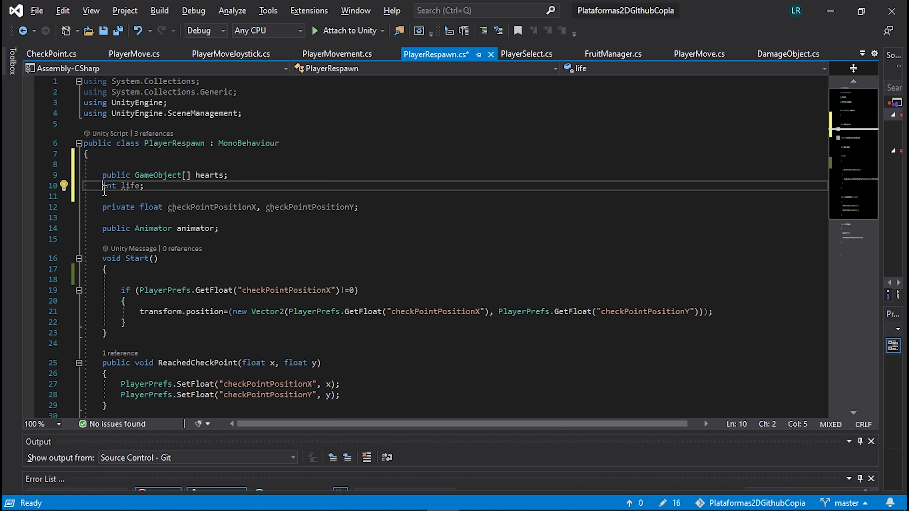
type("vate")
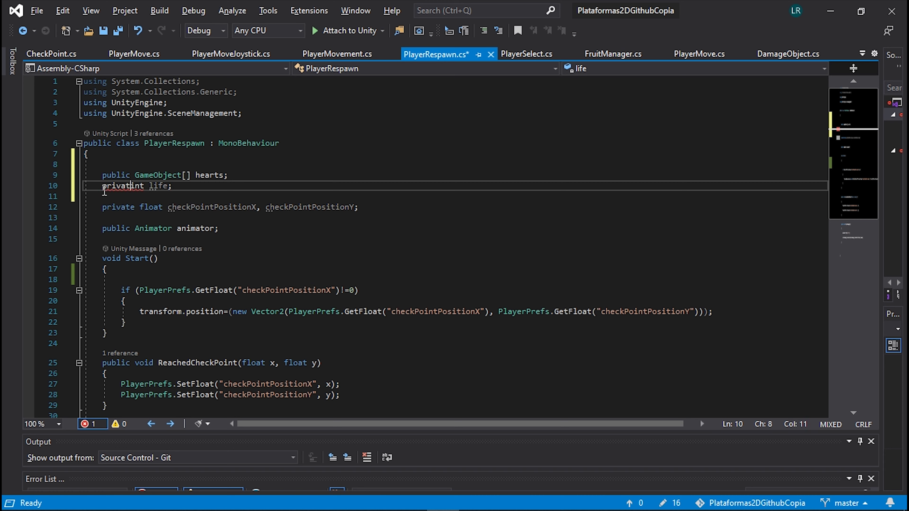
left_click(229, 187)
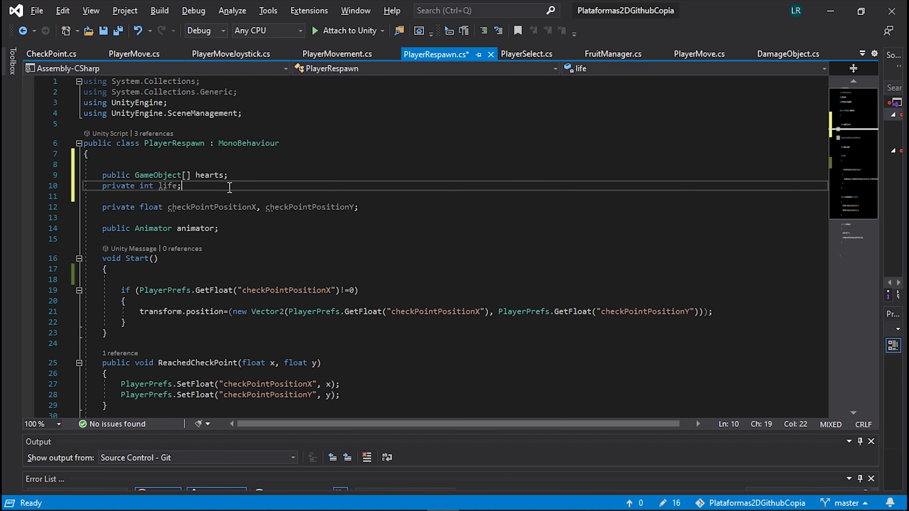
key("ctrl+s")
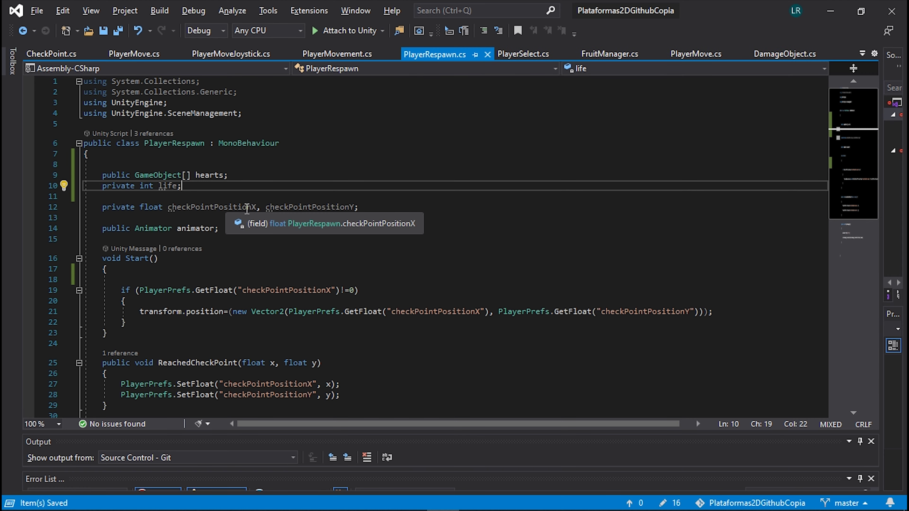
scroll(182, 285, "down", 3)
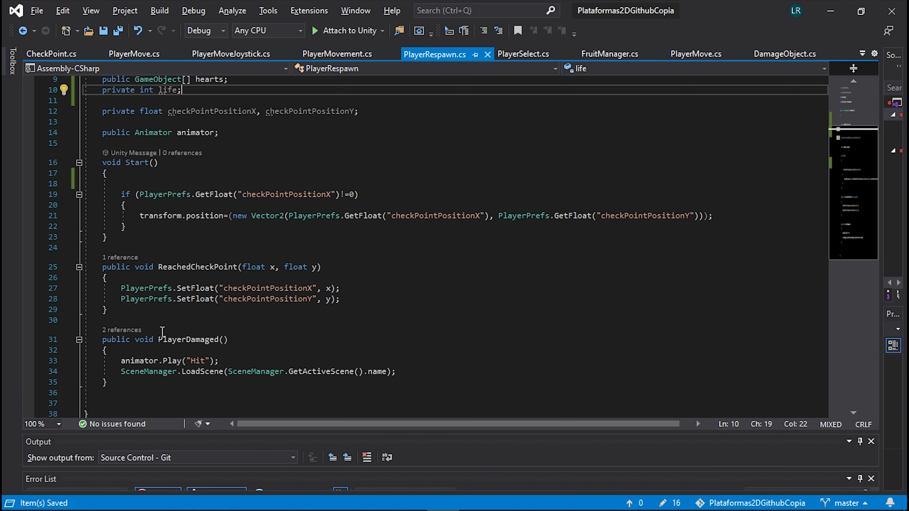
scroll(162, 332, "down", 2)
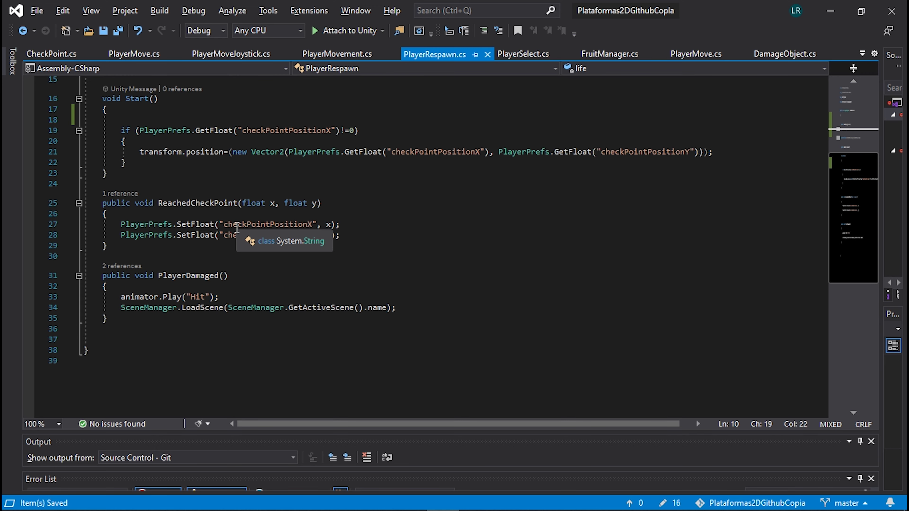
scroll(236, 227, "up", 4)
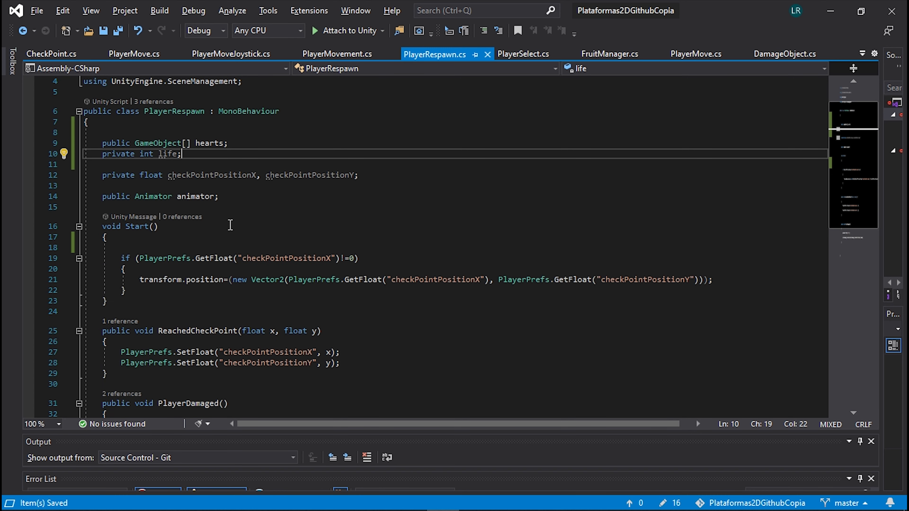
scroll(223, 283, "down", 3)
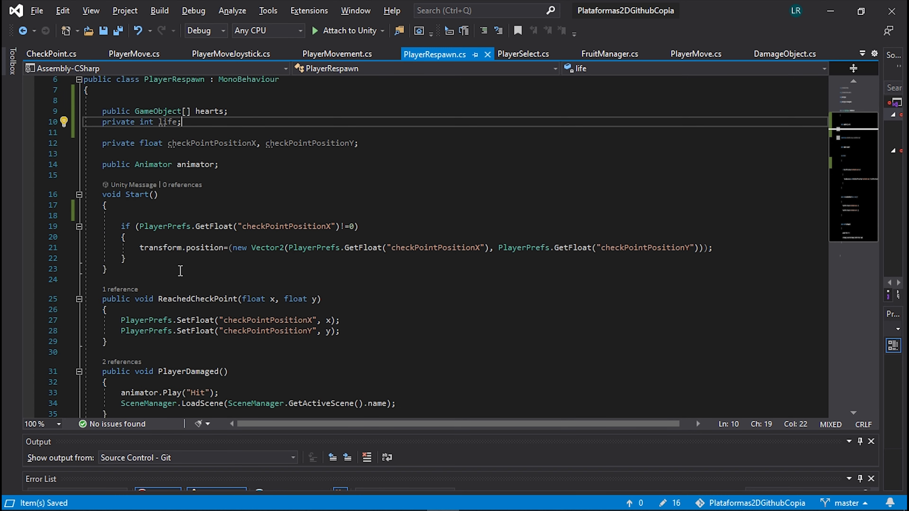
left_click(119, 206)
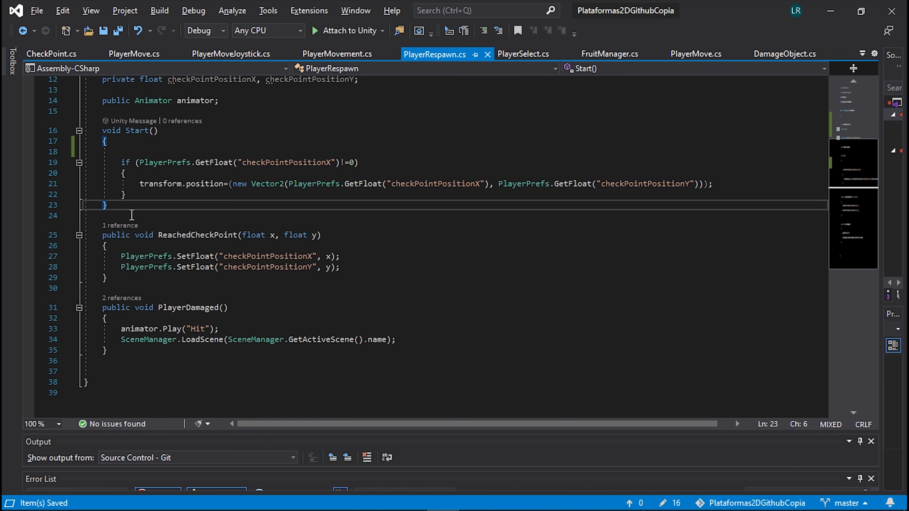
- Add an Update method below Start from the IntelliSense stub
key("Return")
key("Return")
type("update")
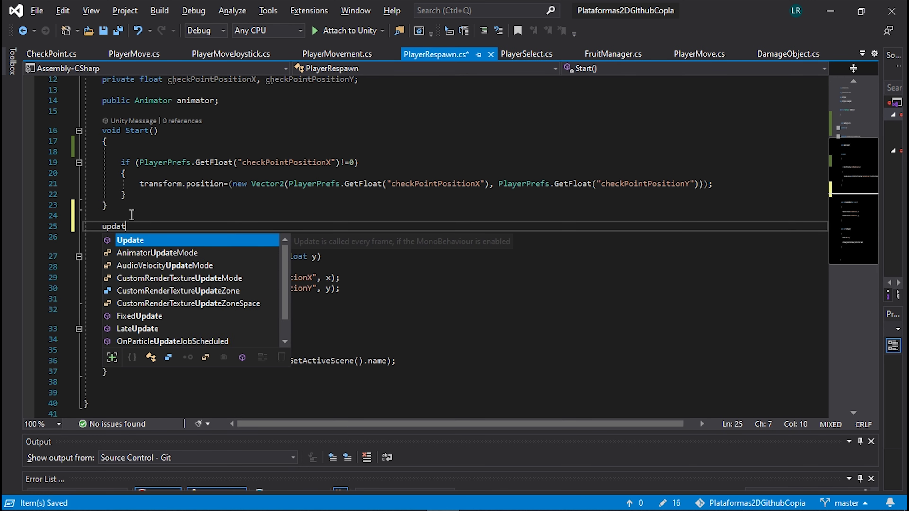
key("Tab")
key("Return")
key("Return")
key("Up")
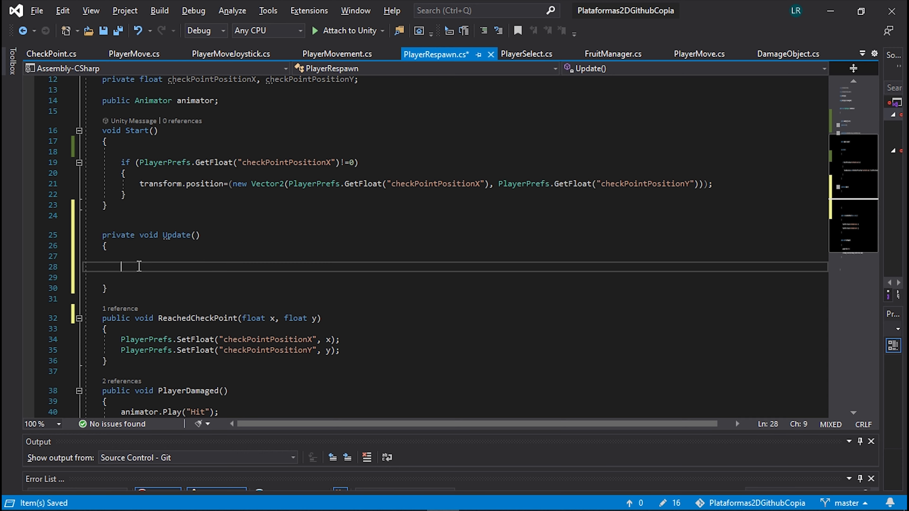
- Insert an if (life < 1) block with an empty body inside Update
type("if")
key("Tab")
key("Tab")
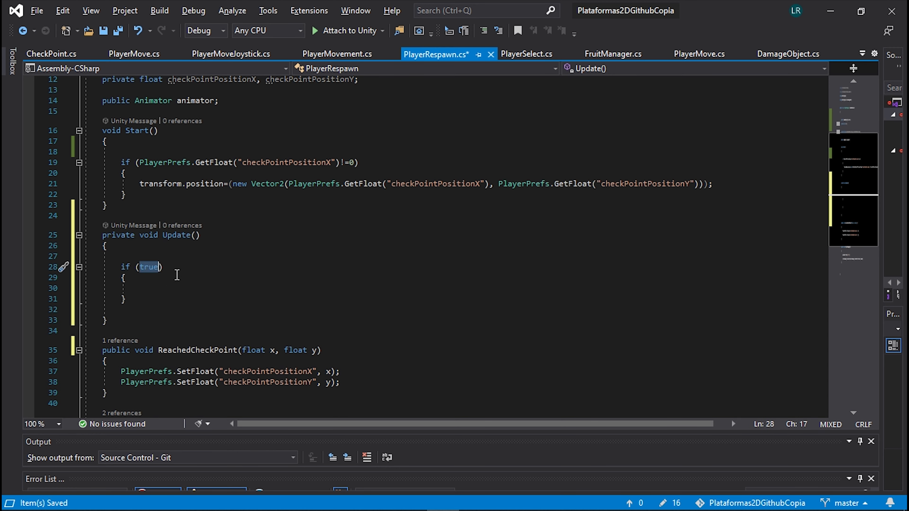
type("life")
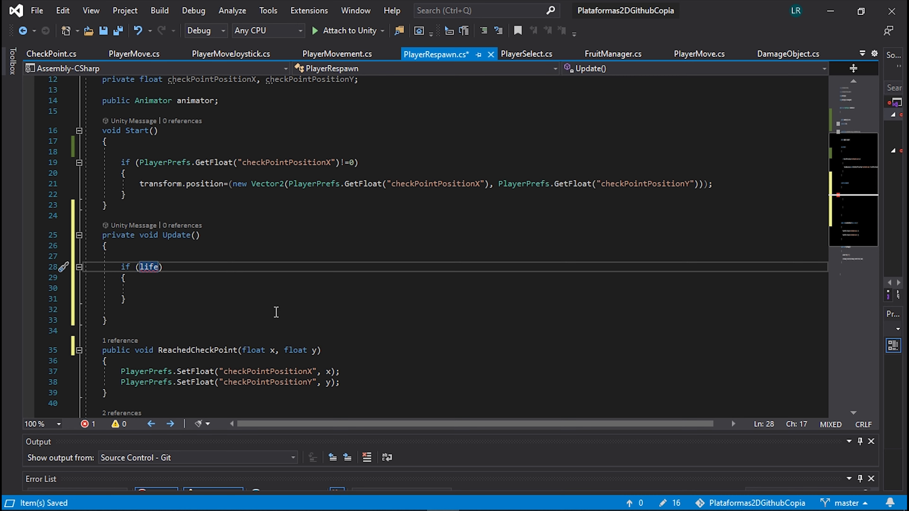
type("<1")
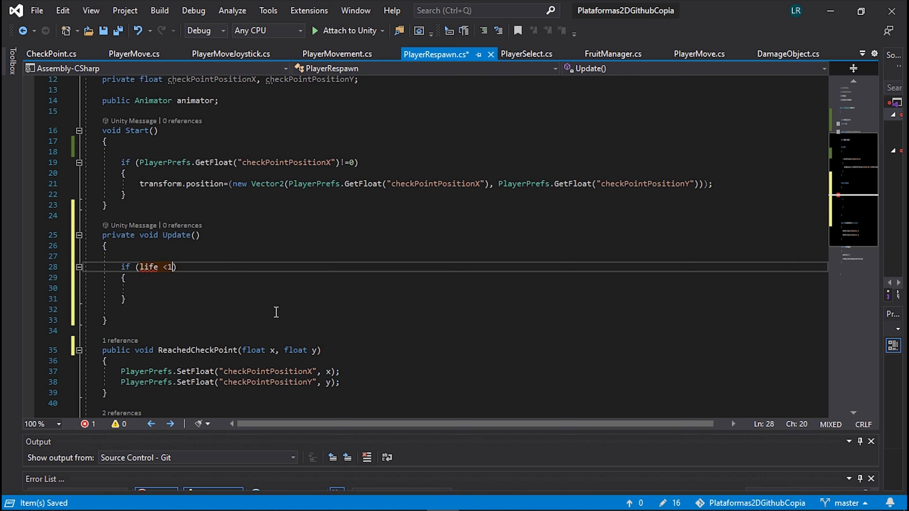
left_click(167, 267)
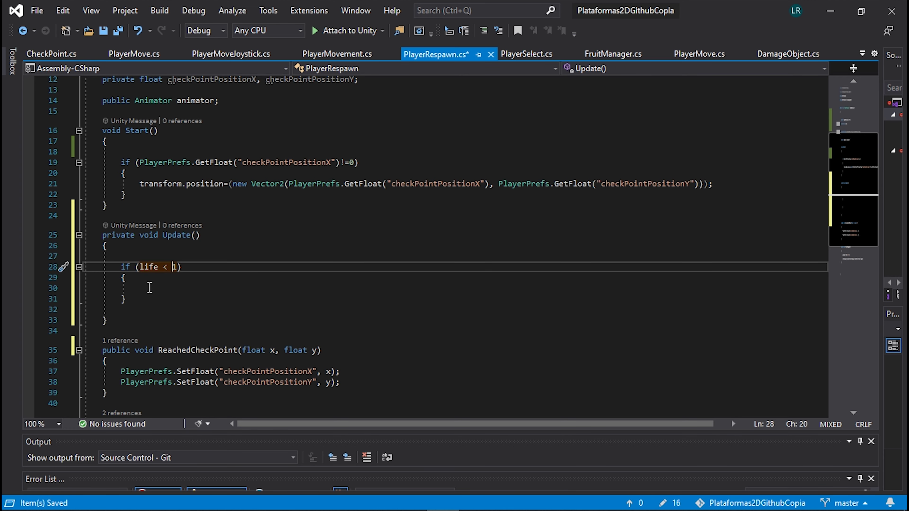
scroll(150, 287, "down", 2)
scroll(170, 216, "down", 1)
scroll(214, 301, "down", 2)
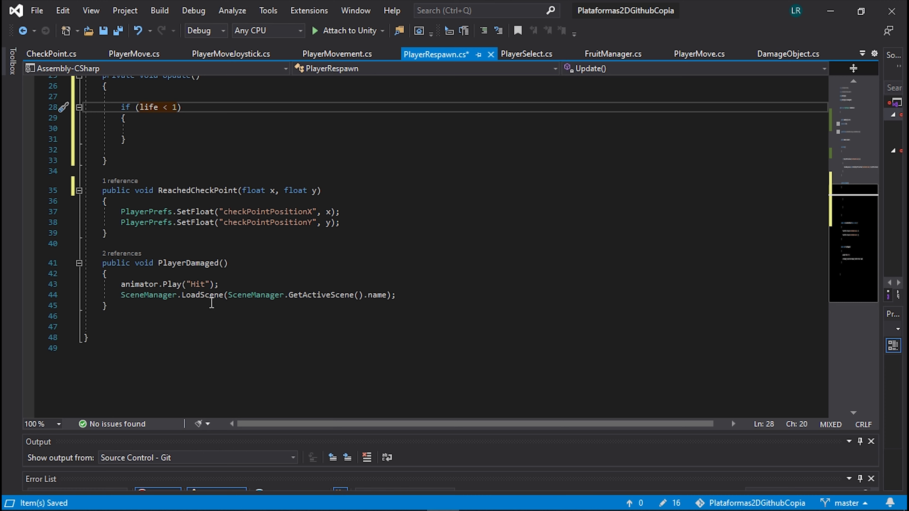
mouse_move(289, 299)
scroll(312, 299, "up", 2)
left_click(146, 204)
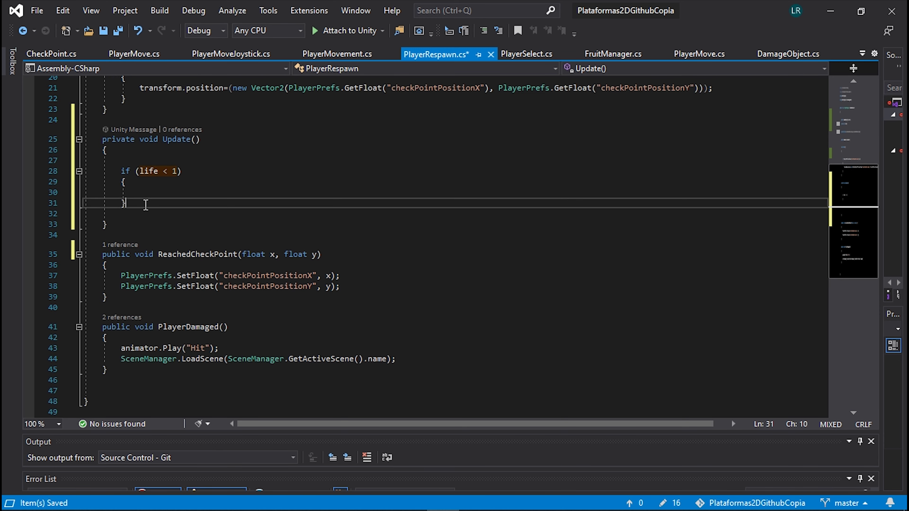
- Follow the if (life < 1) block with an empty else if (life < 2) branch
key("Return")
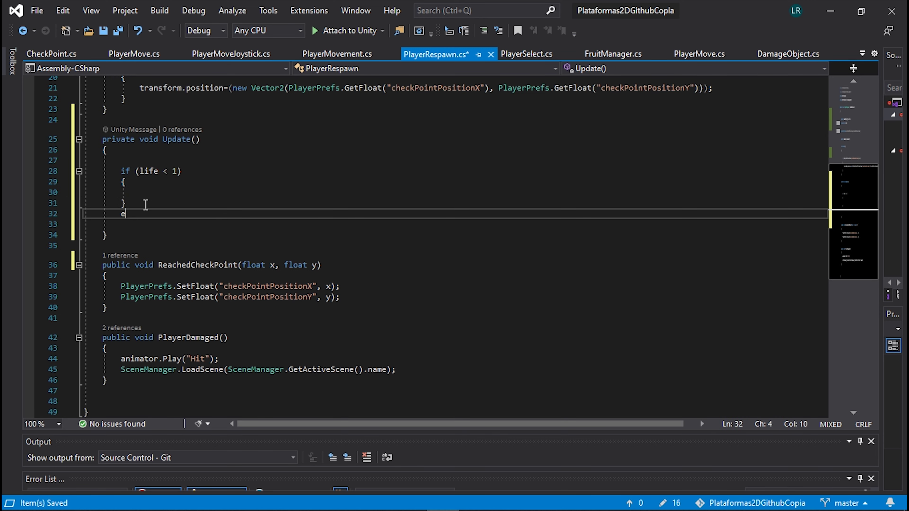
type("else if")
key("Tab")
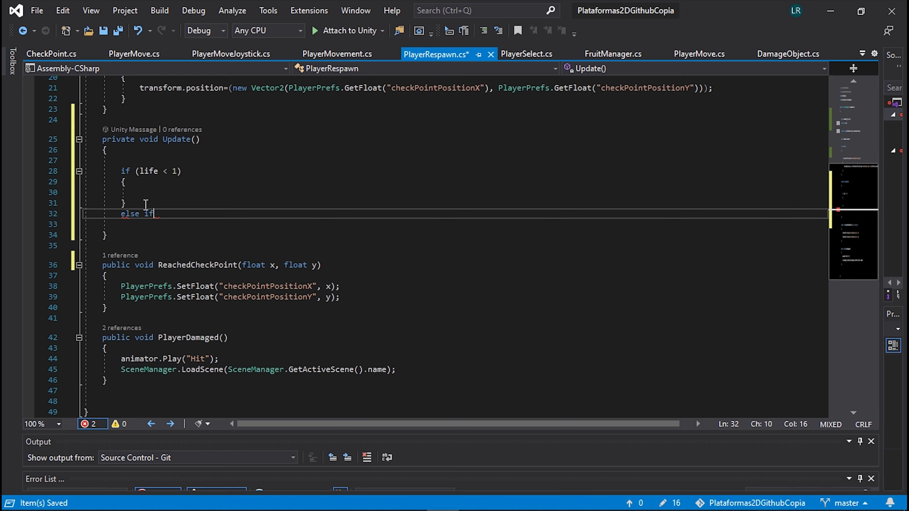
key("Tab")
type("life")
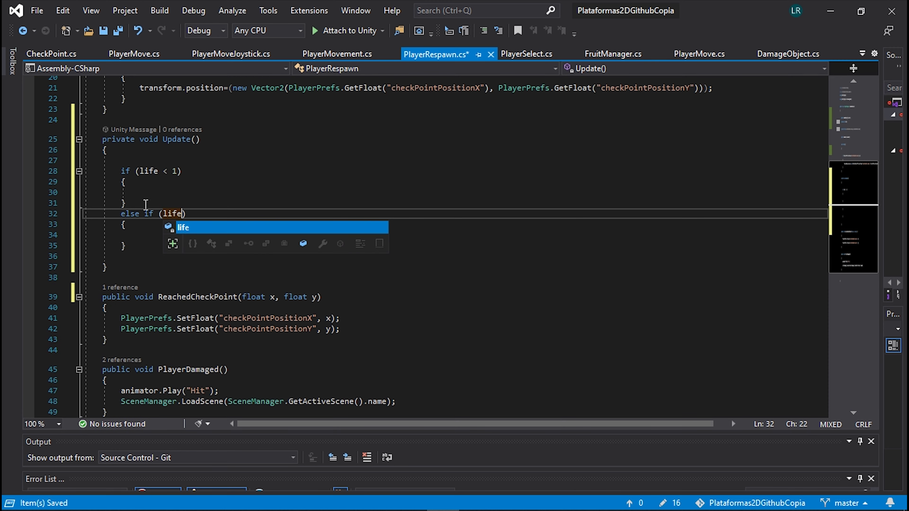
key("Escape")
type("<")
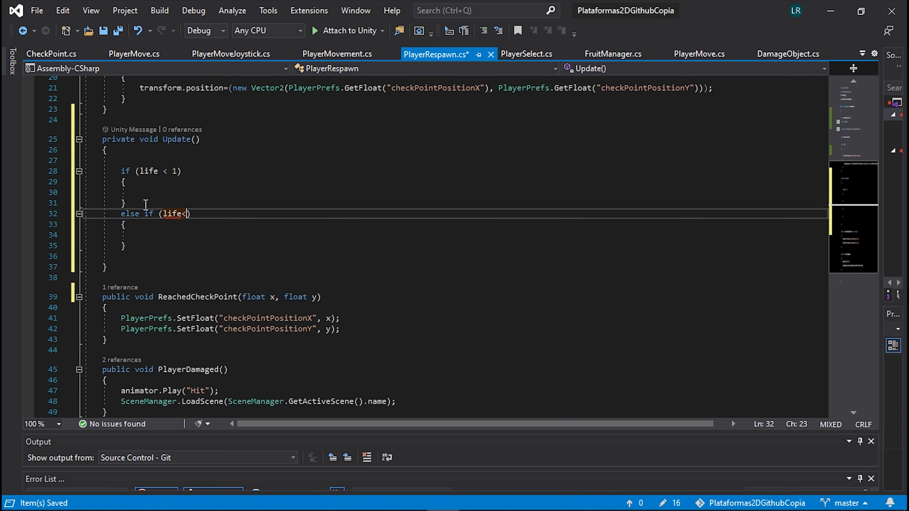
type("2")
key("Left")
key("Left")
scroll(163, 234, "up", 2)
scroll(193, 270, "up", 3)
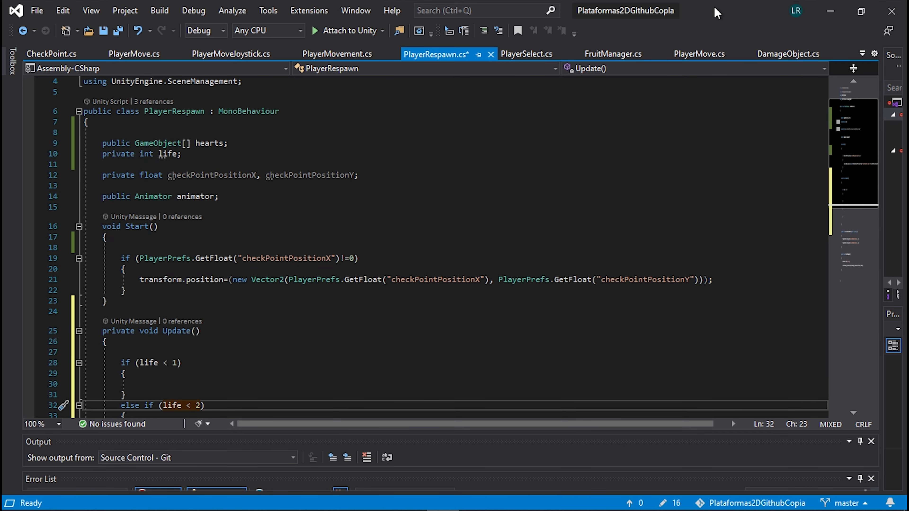
- Add a third else if (life < 3) branch, save, and switch back to Unity
left_click_drag(715, 13, 588, 148)
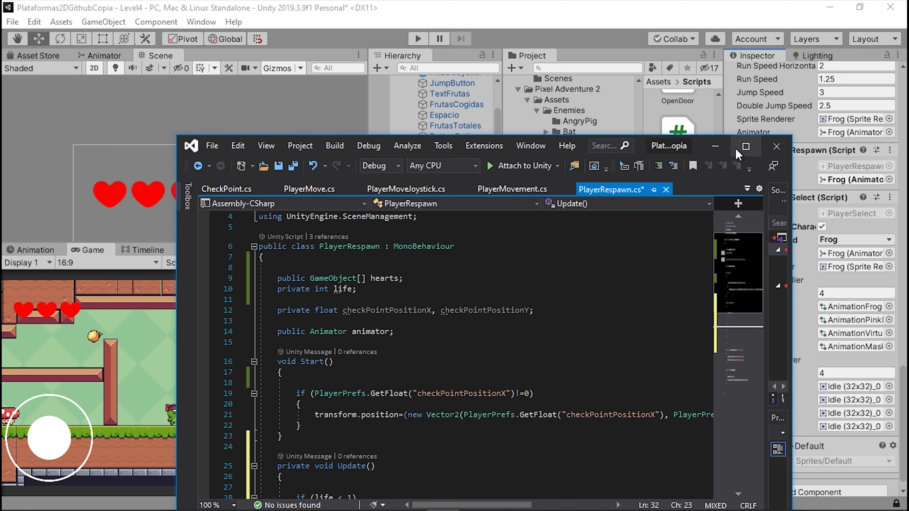
left_click(737, 153)
scroll(179, 286, "down", 3)
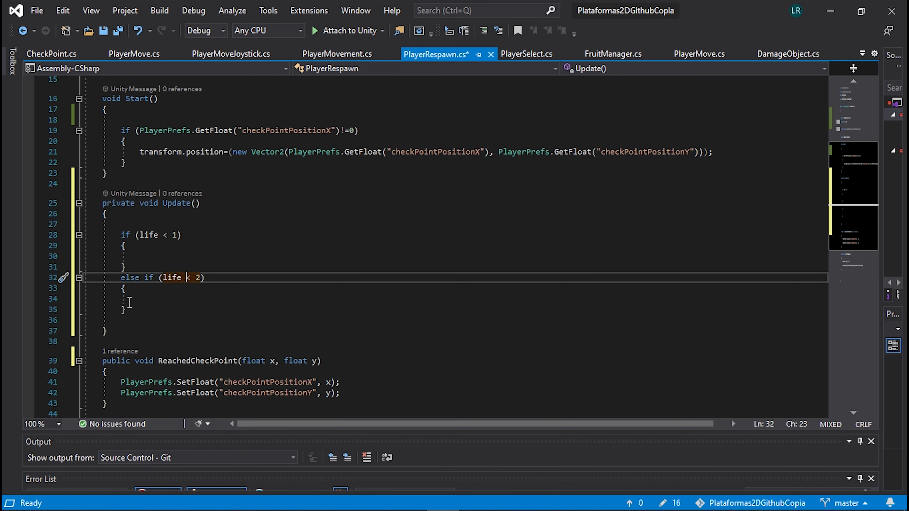
left_click(138, 308)
key("Return")
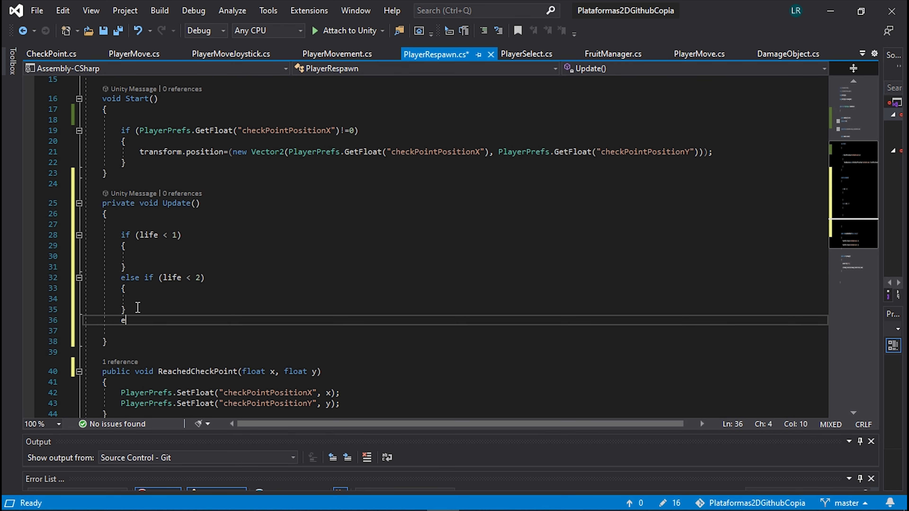
type("else if")
key("Tab")
key("Tab")
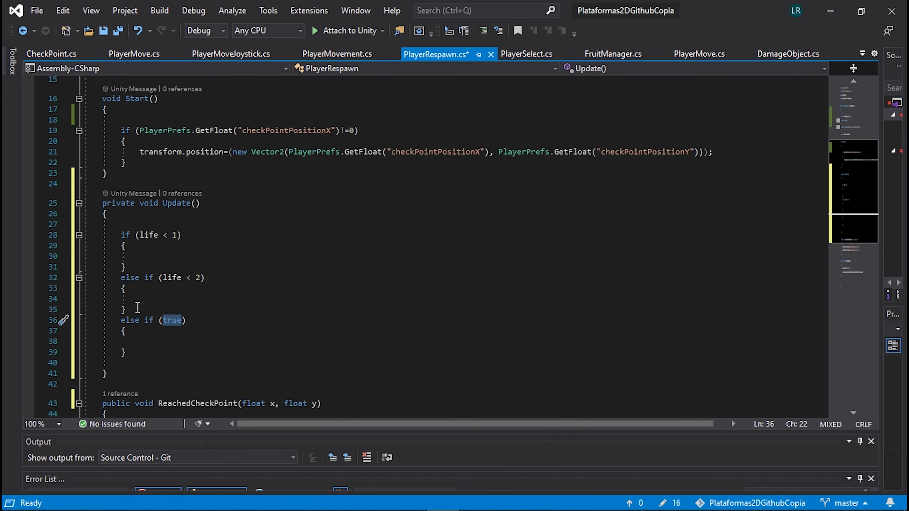
type("life")
key("Escape")
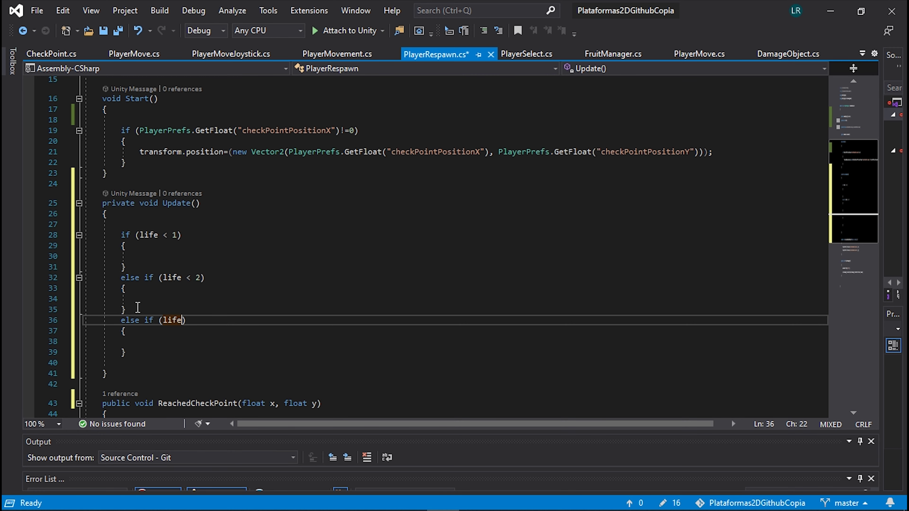
type("<3")
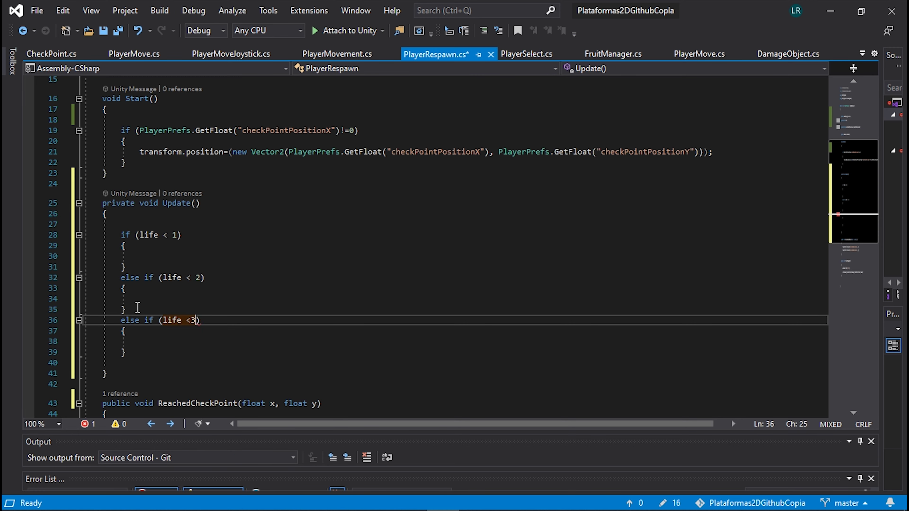
key("ctrl+s")
key("alt+Tab")
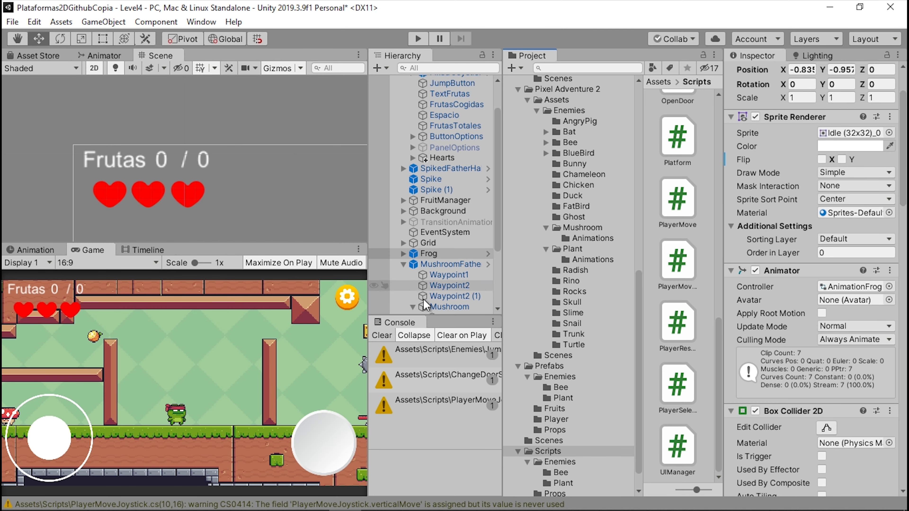
- Clear the Console warnings and scroll the Inspector to the Player Respawn component's Hearts field
left_click(382, 336)
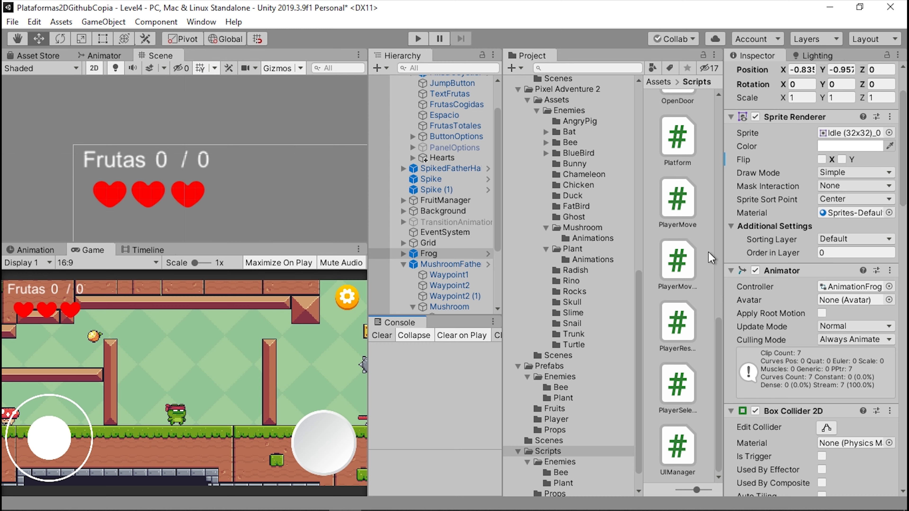
scroll(777, 270, "down", 10)
scroll(777, 271, "down", 3)
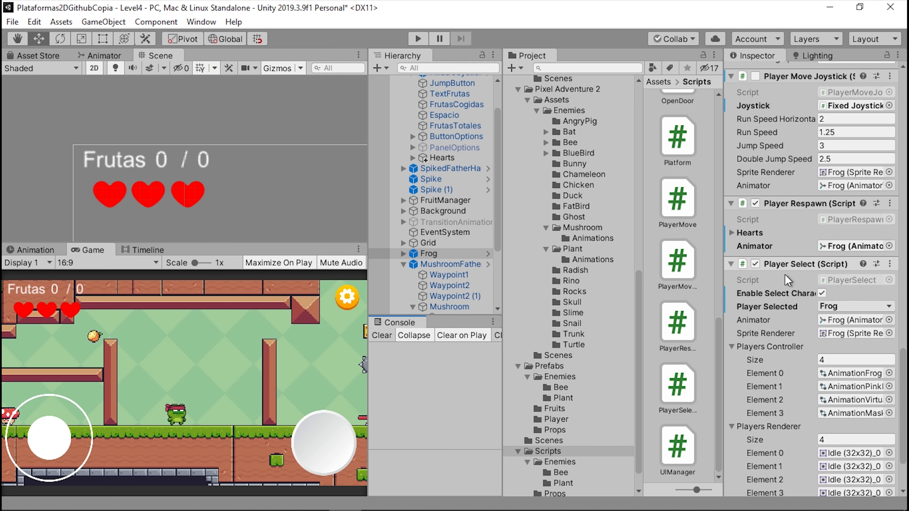
- Open PlayerRespawn.cs in Visual Studio full screen and scroll down to Update
double_click(840, 221)
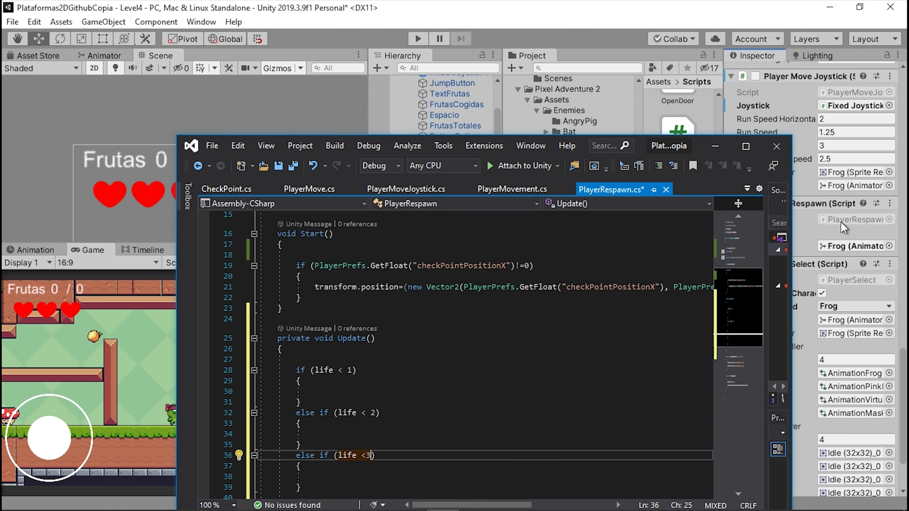
double_click(736, 141)
scroll(253, 245, "down", 3)
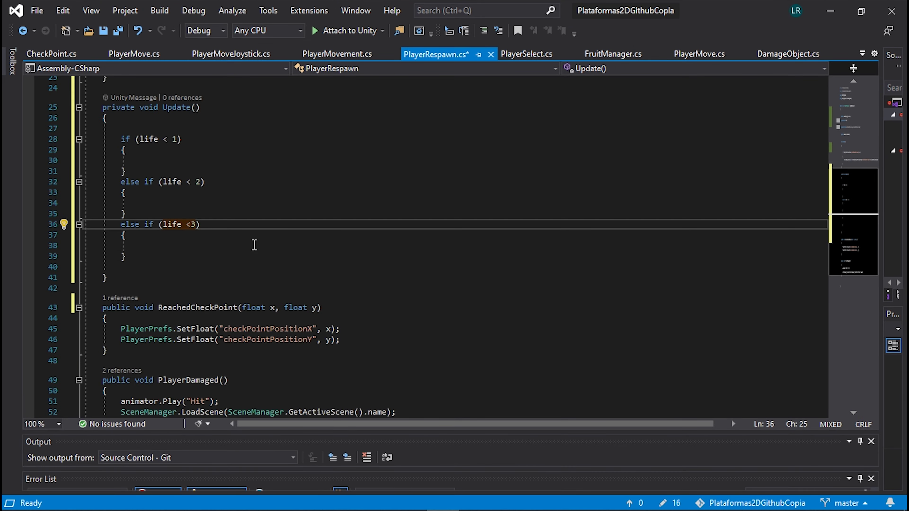
scroll(253, 245, "down", 1)
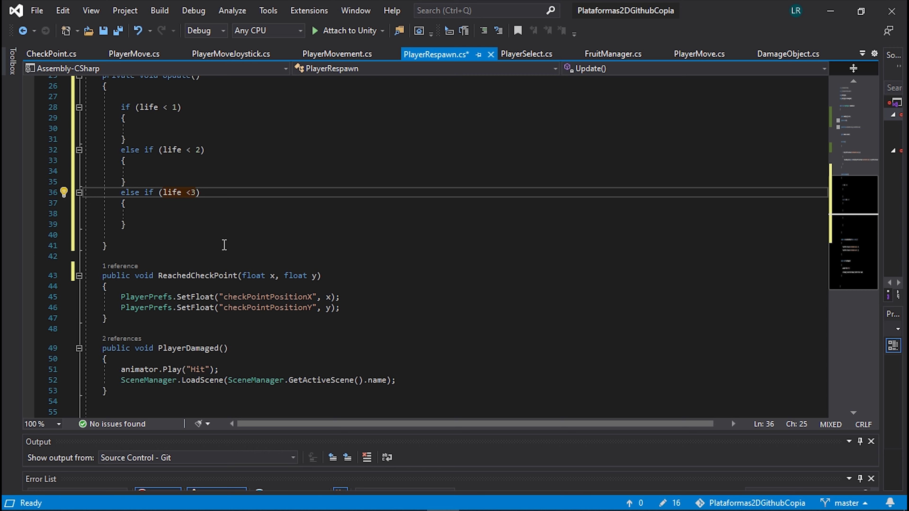
- Make the life < 3 branch call Destroy(hearts[2].gameObject)
left_click(147, 215)
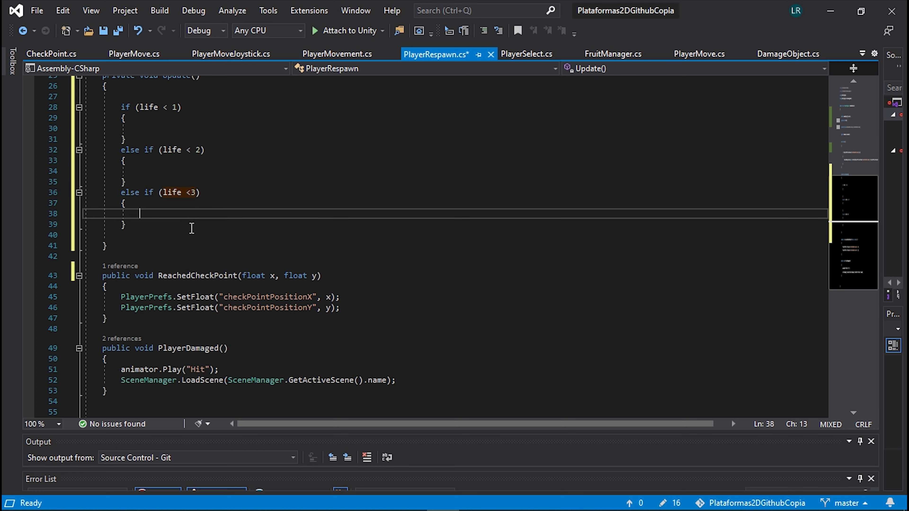
type("des")
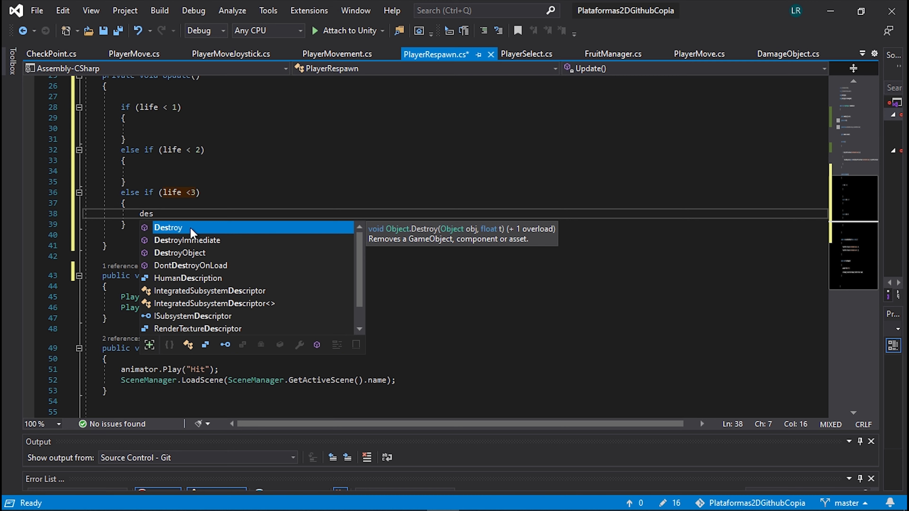
key("Tab")
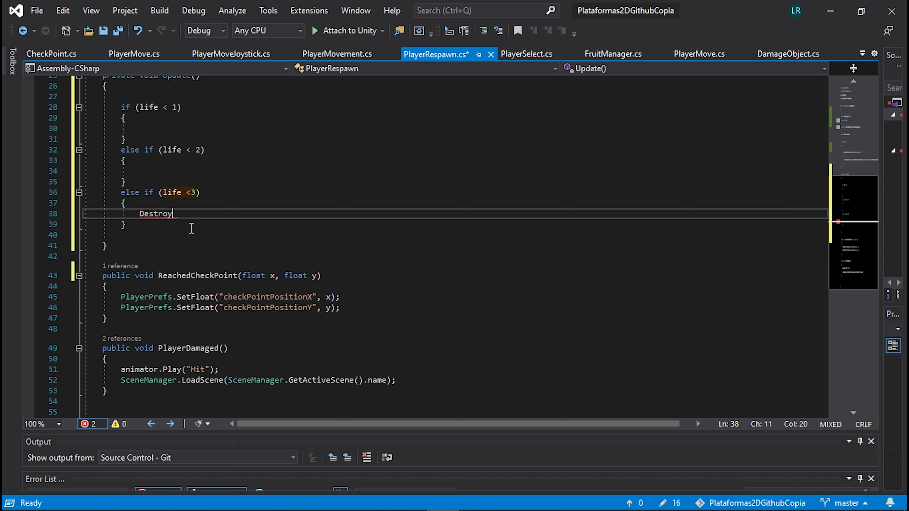
type("();")
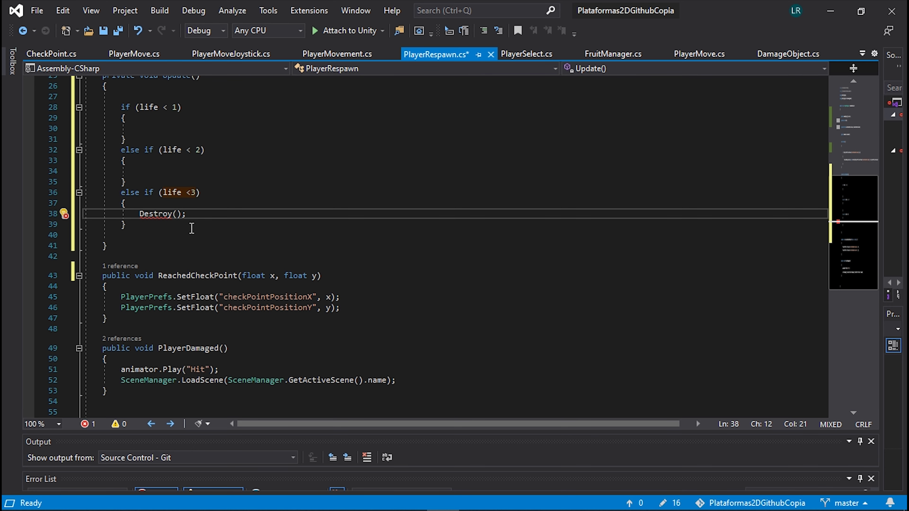
scroll(214, 230, "up", 3)
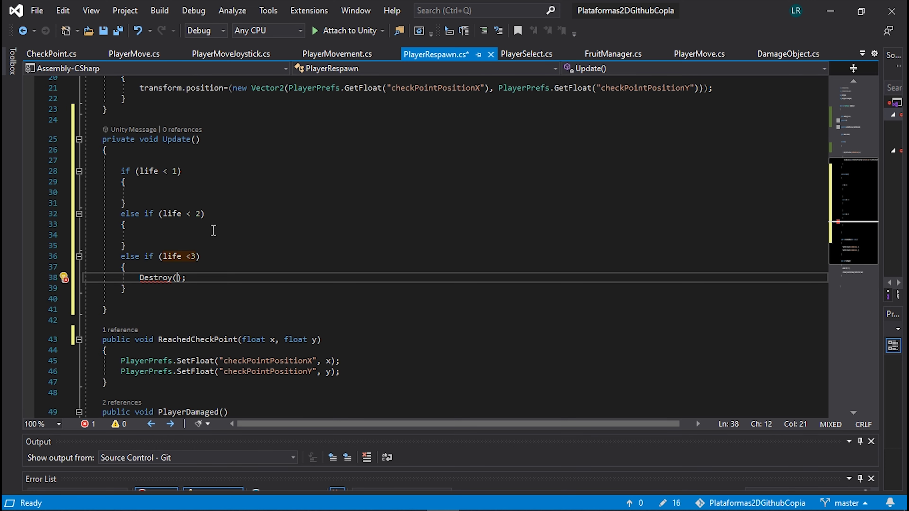
scroll(213, 230, "down", 1)
type("hearts")
type("[]")
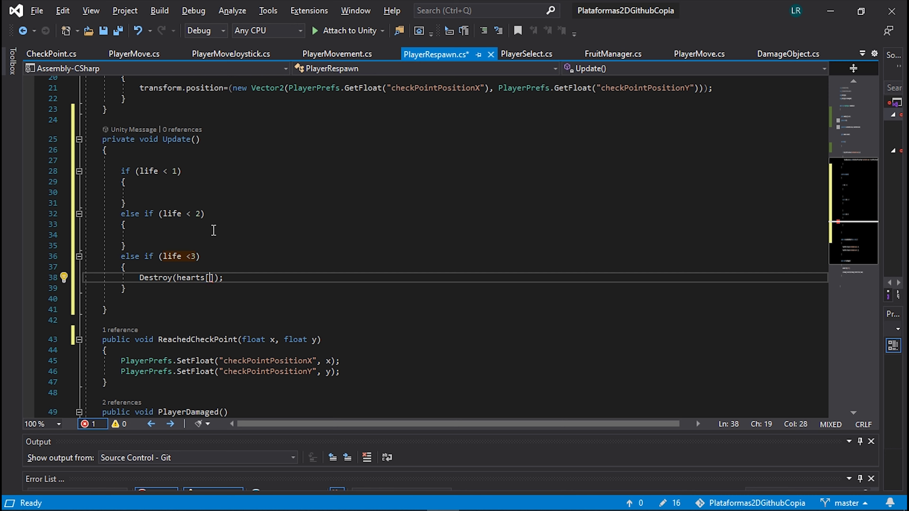
type("2")
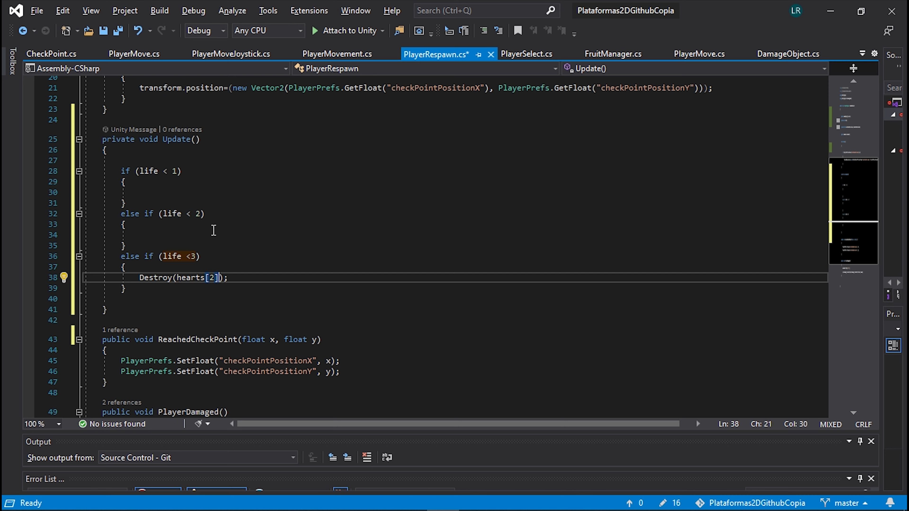
type(".ga")
key("Tab")
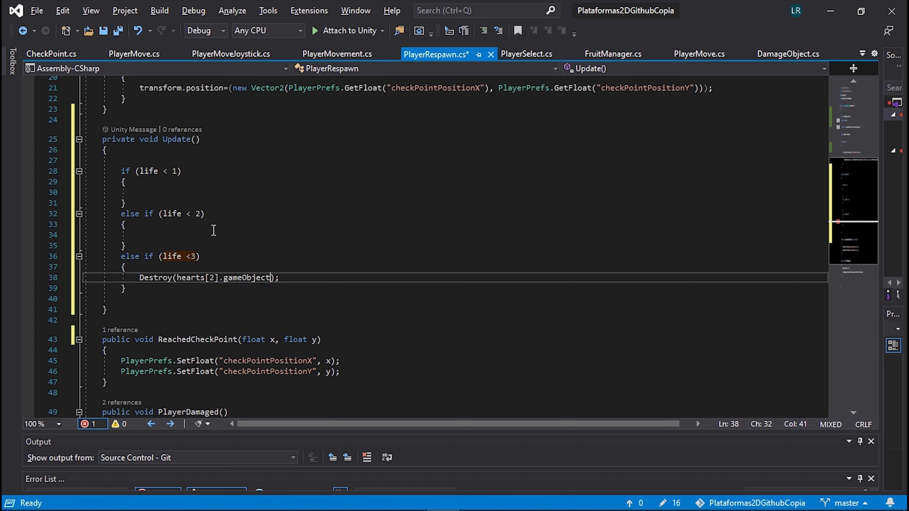
scroll(234, 270, "up", 3)
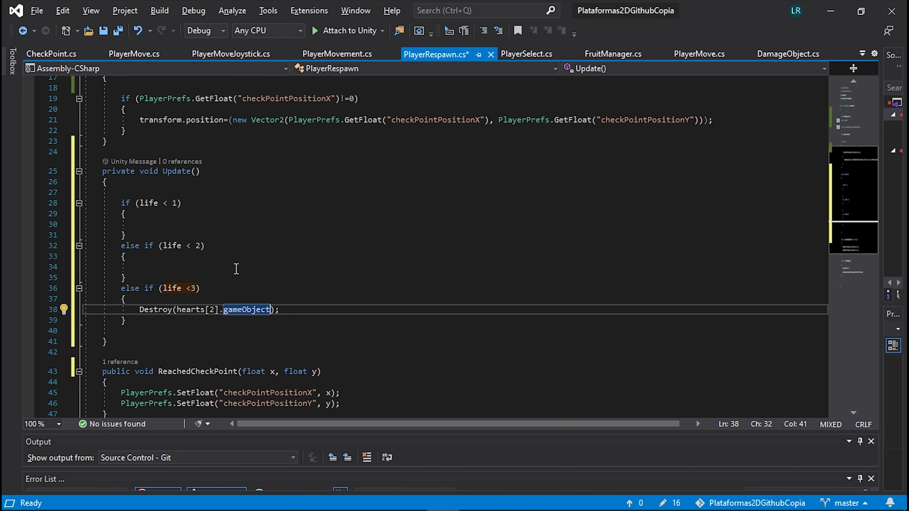
left_click_drag(707, 11, 705, 85)
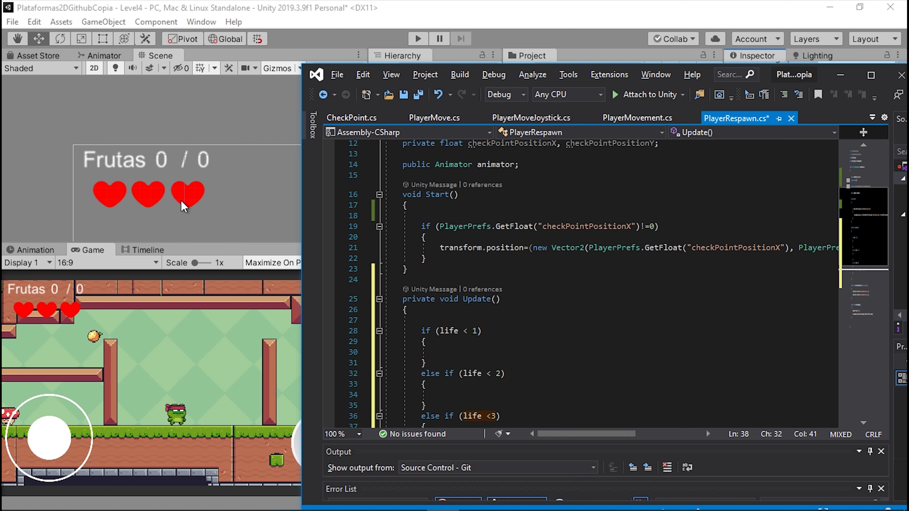
- Make the life < 2 branch call Destroy(hearts[1].gameObject)
scroll(479, 324, "down", 3)
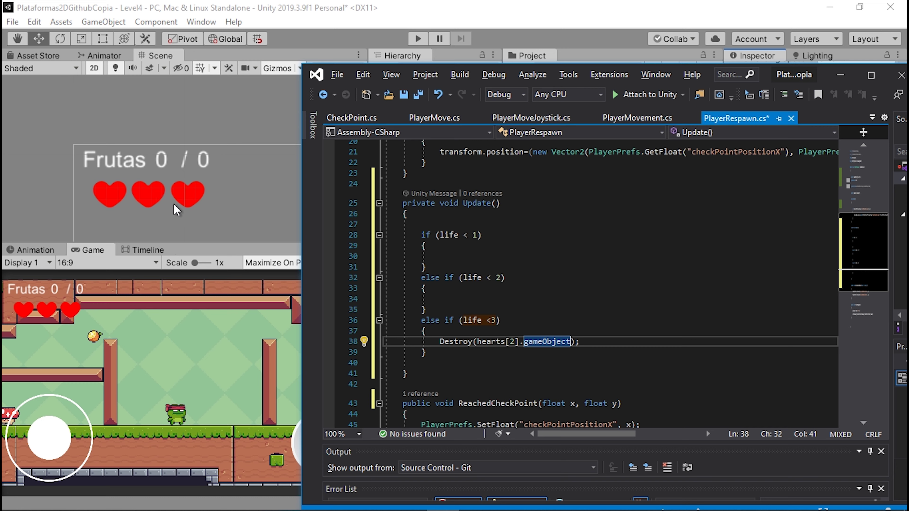
left_click(445, 299)
type("de")
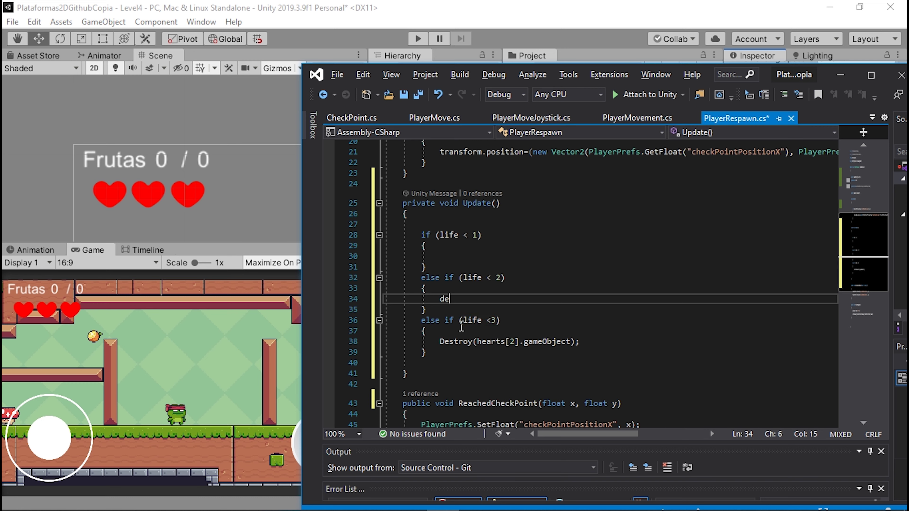
type("Destroy();")
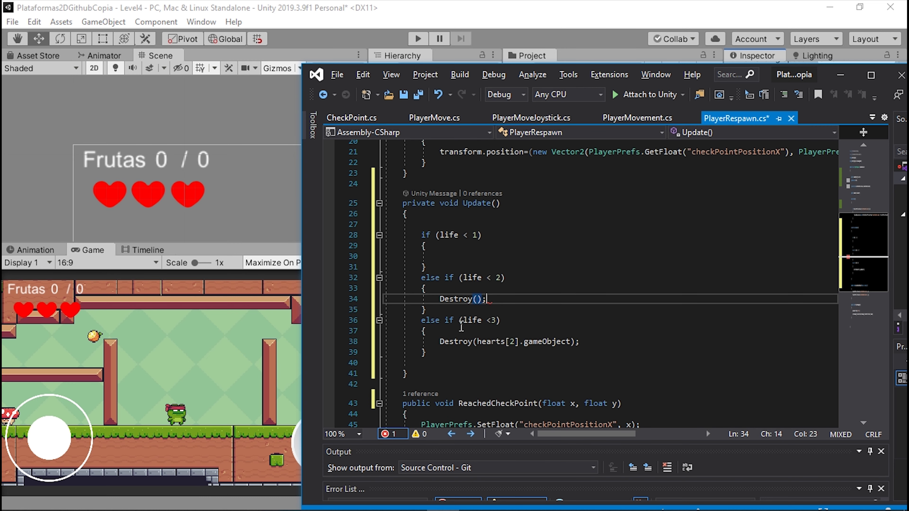
key("Left")
key("Left")
type("h")
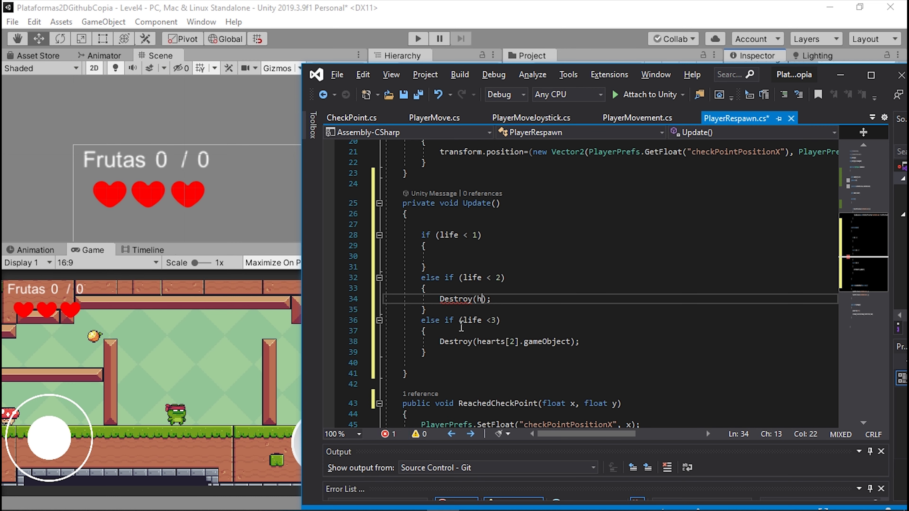
type("ear")
key("Tab")
type("[]")
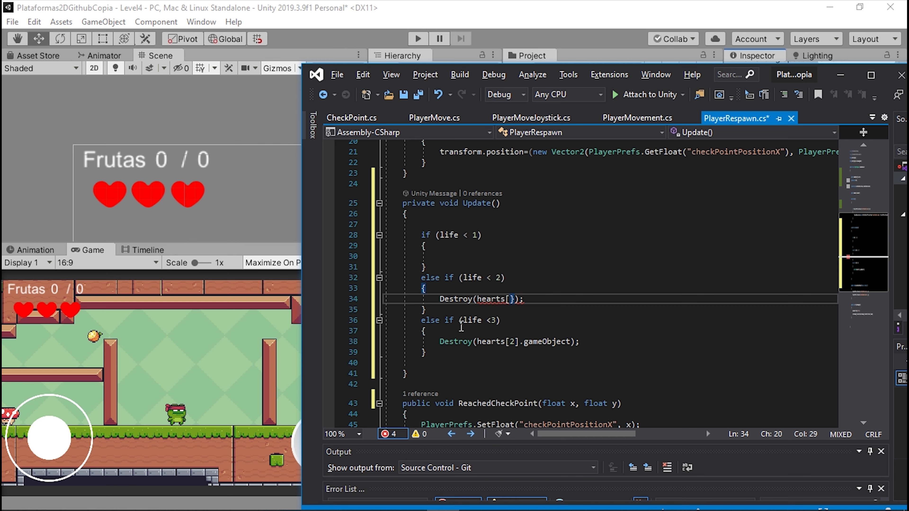
key("BackSpace")
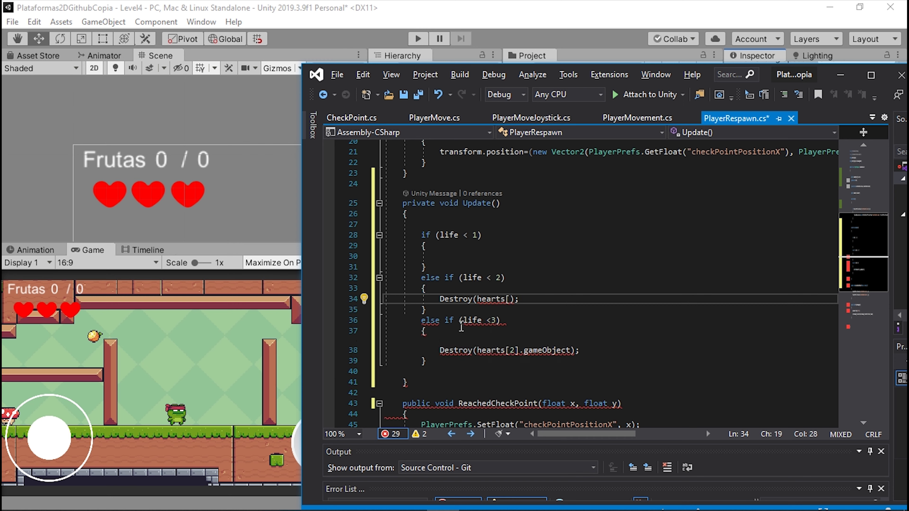
key("ctrl+z")
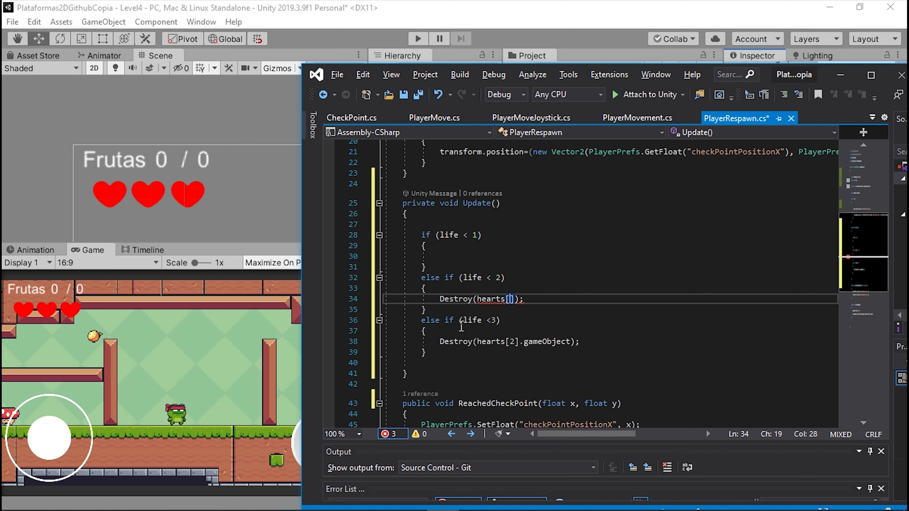
type("1].")
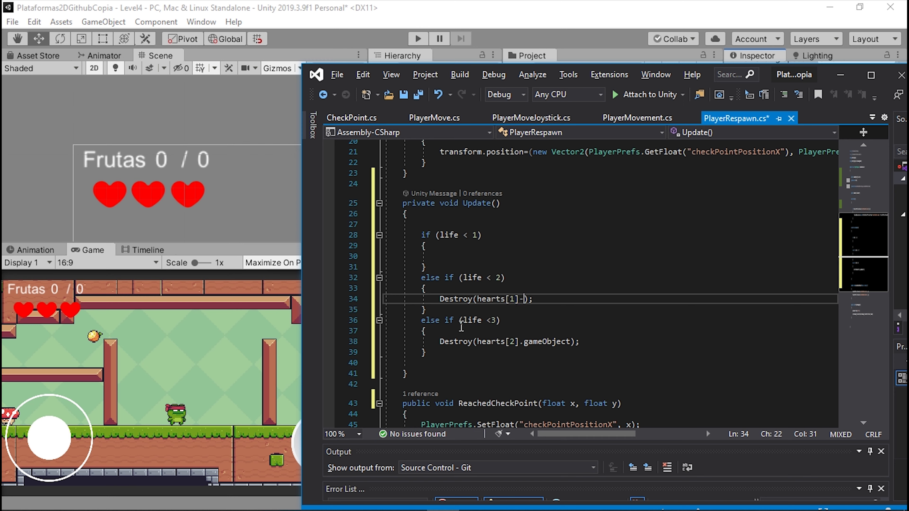
type("ga")
key("Tab")
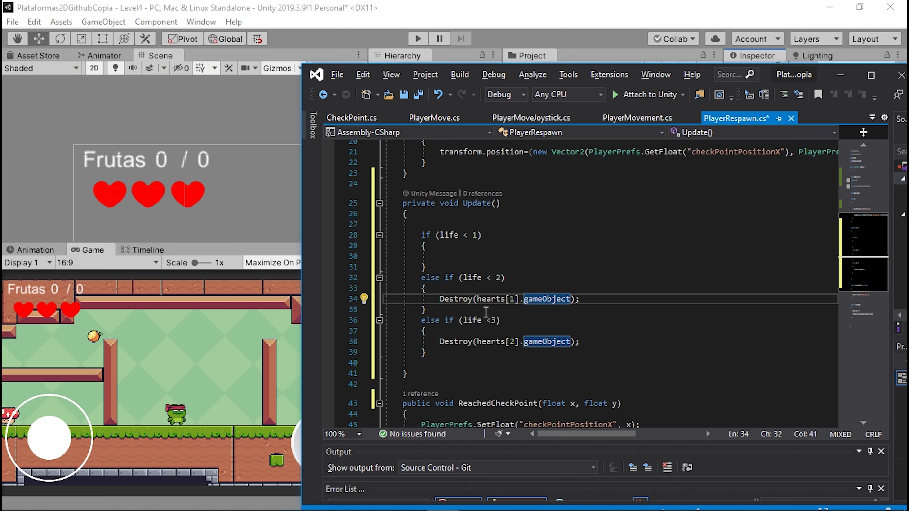
key("End")
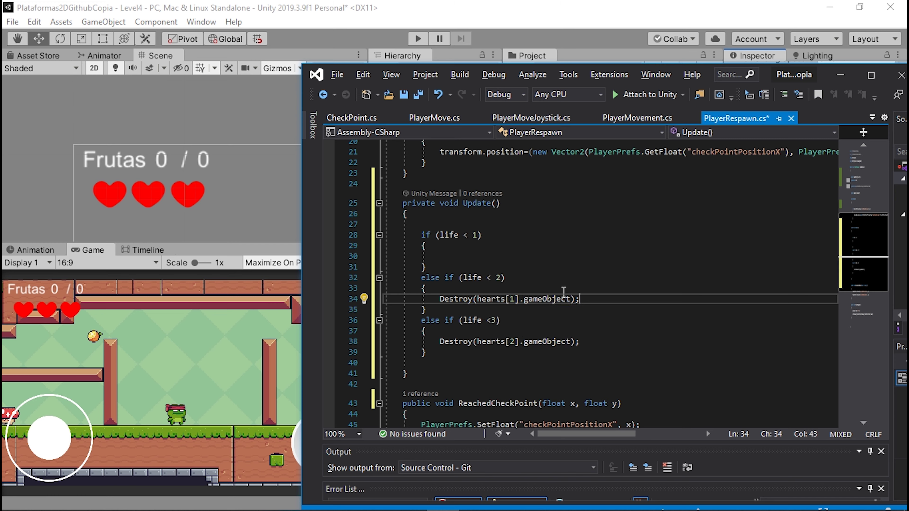
- Paste the Destroy line into the life < 1 branch, changing the index to hearts[0]
left_click(462, 258)
type("Destroy(hearts[1].gameObject);")
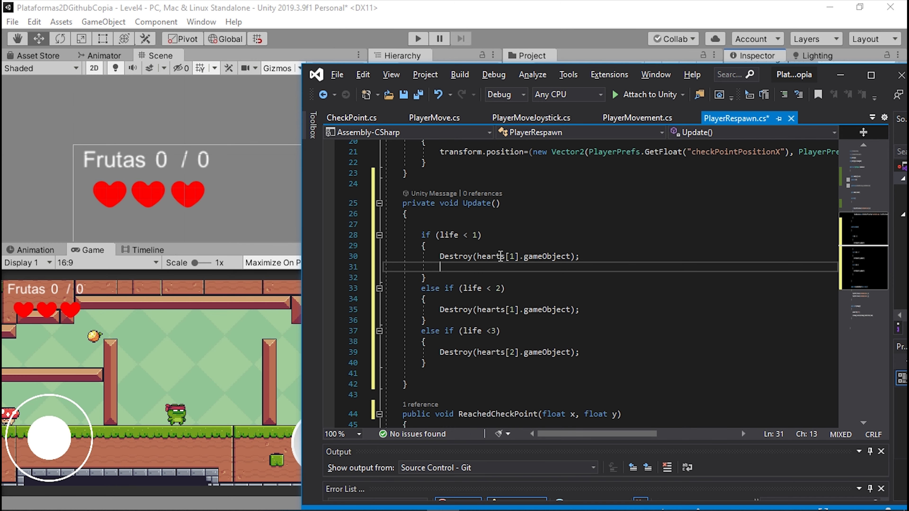
left_click(515, 255)
key("BackSpace")
type("0")
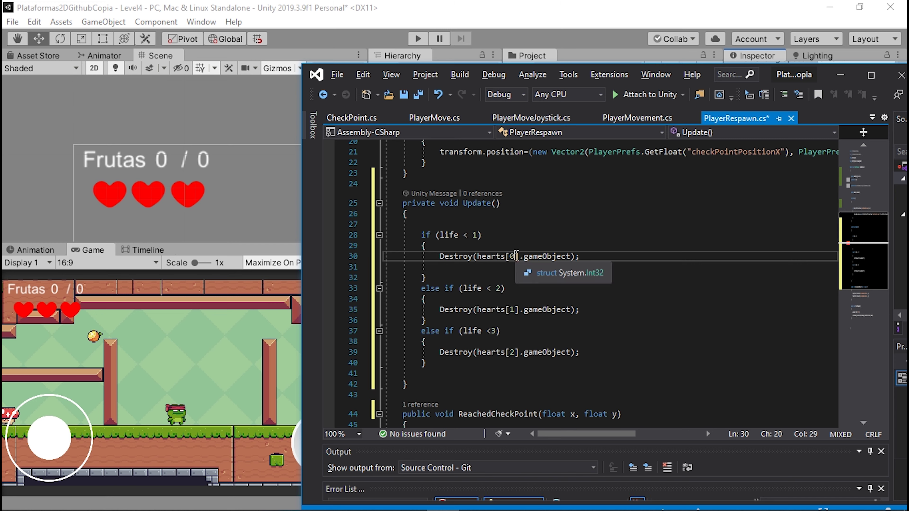
left_click(392, 270)
key("BackSpace")
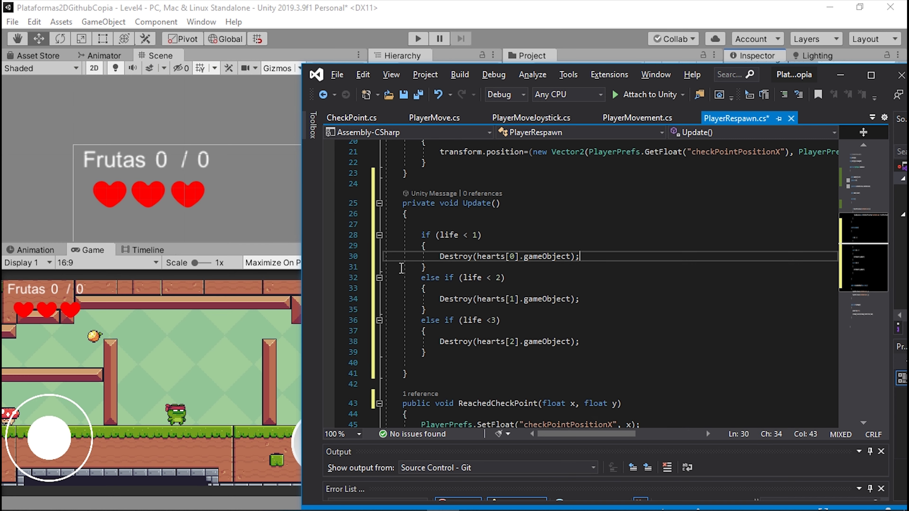
scroll(490, 279, "down", 1)
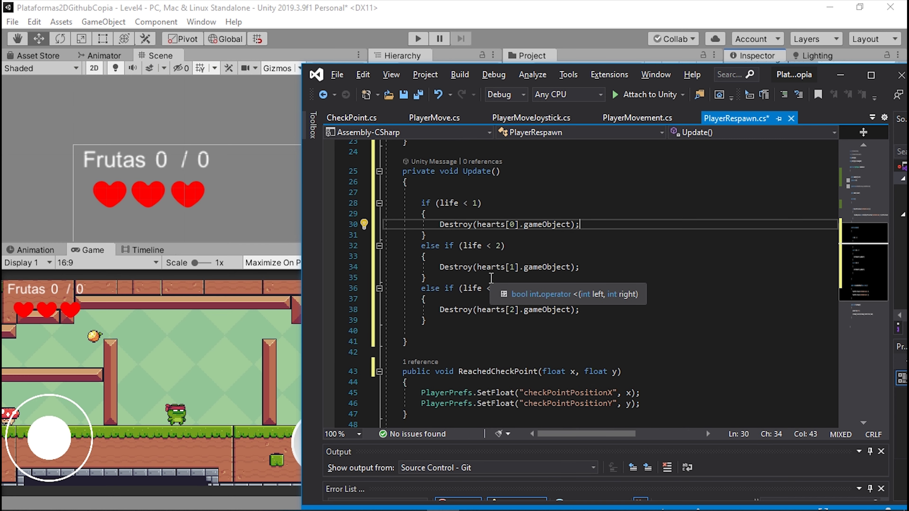
scroll(524, 268, "down", 4)
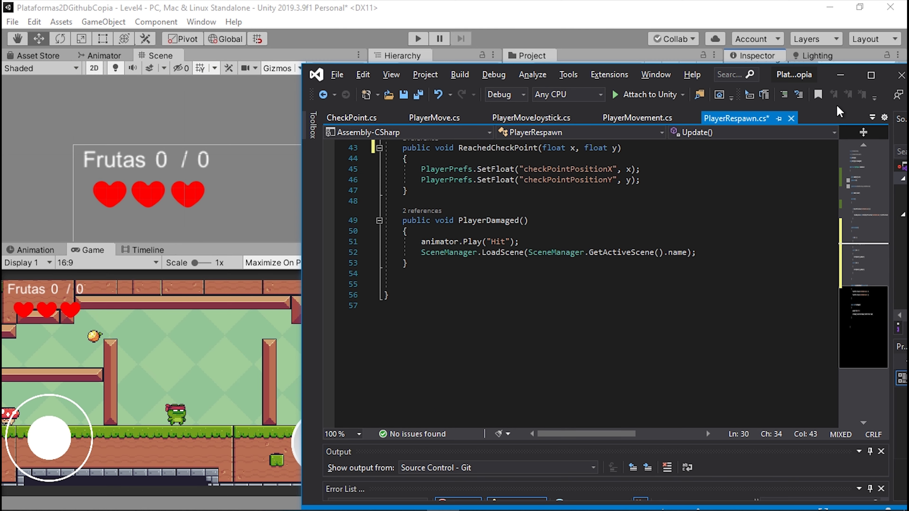
- Copy the animator.Play("Hit") line from PlayerDamaged
left_click(871, 75)
scroll(234, 217, "up", 3)
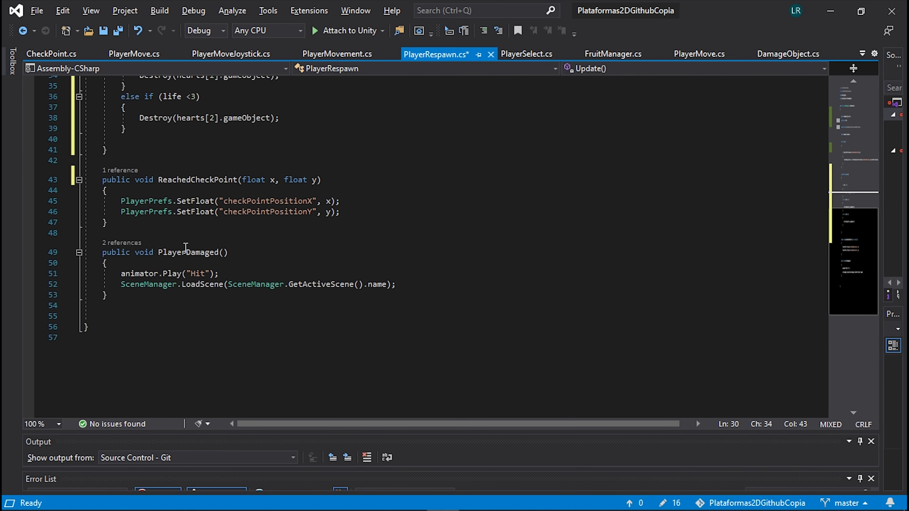
scroll(186, 249, "up", 3)
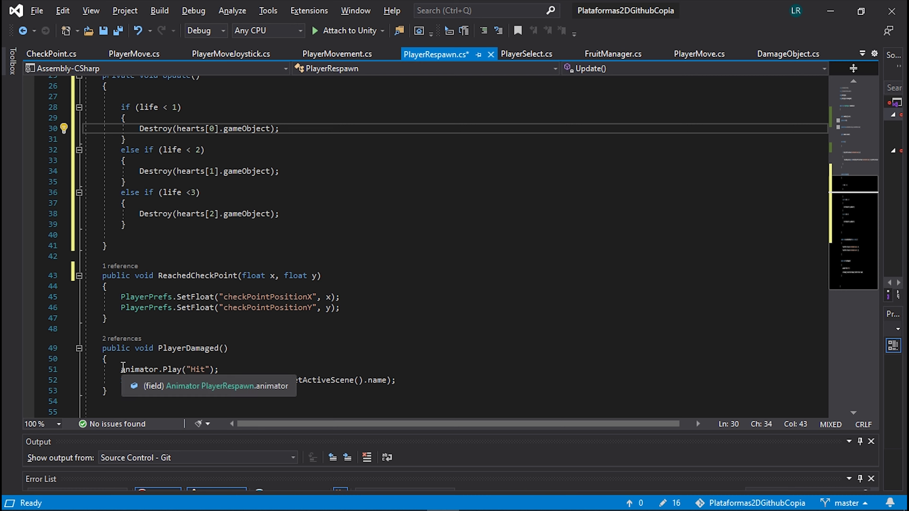
left_click_drag(121, 369, 227, 365)
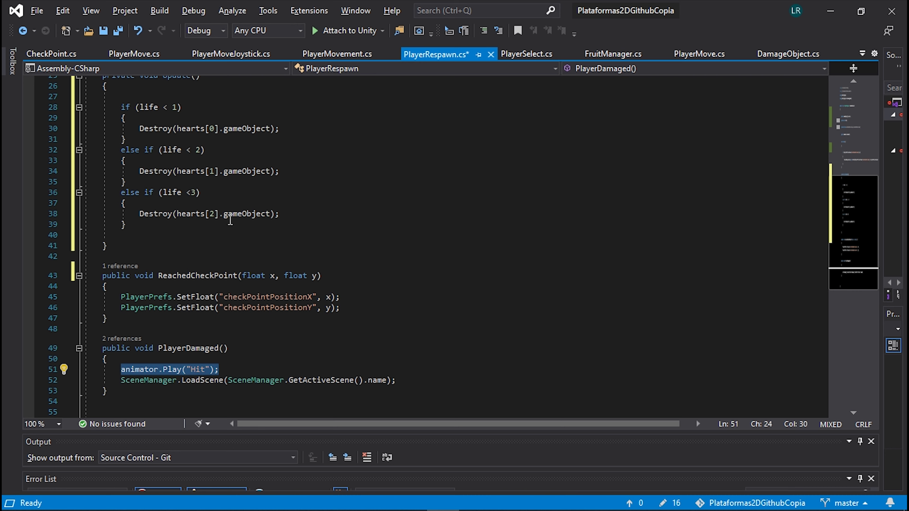
left_click(296, 132)
left_click_drag(121, 380, 396, 380)
key("ctrl+c")
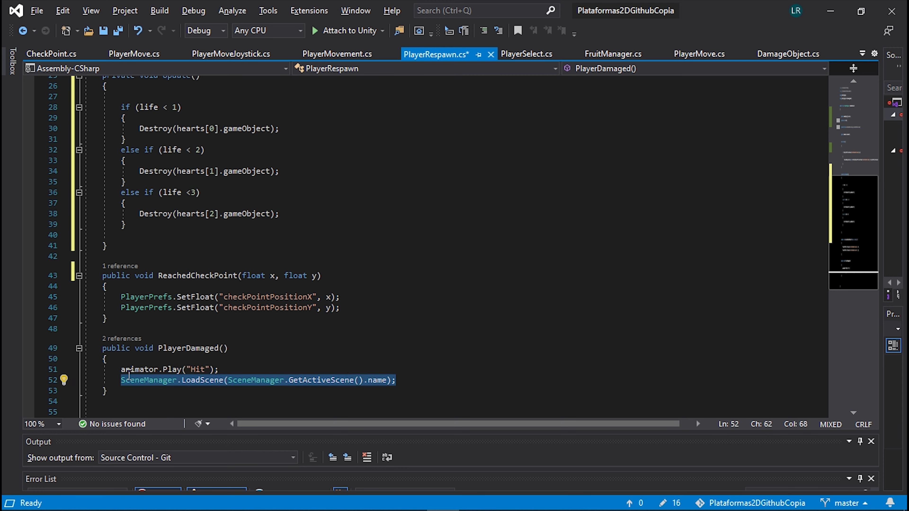
scroll(162, 354, "down", 2)
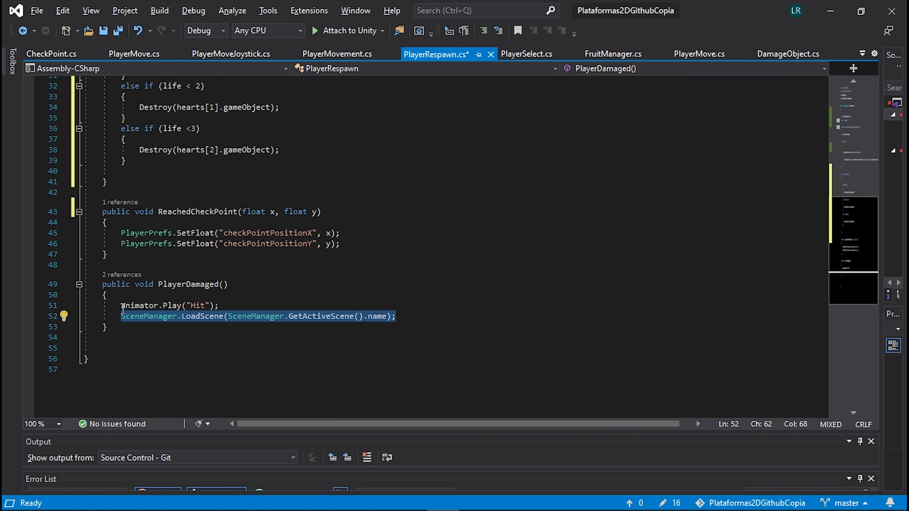
left_click_drag(121, 305, 219, 305)
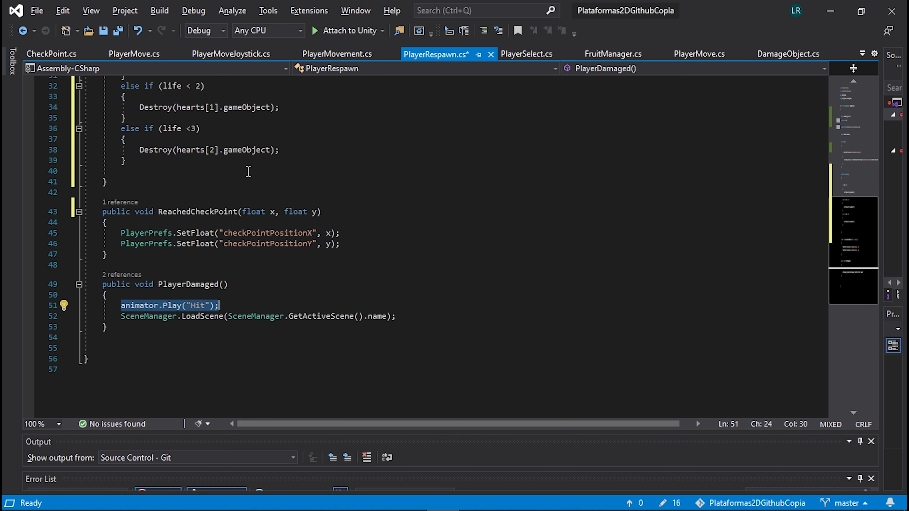
- Paste animator.Play("Hit") after each of the three Destroy(hearts[i].gameObject) lines
scroll(247, 172, "up", 1)
scroll(243, 251, "up", 1)
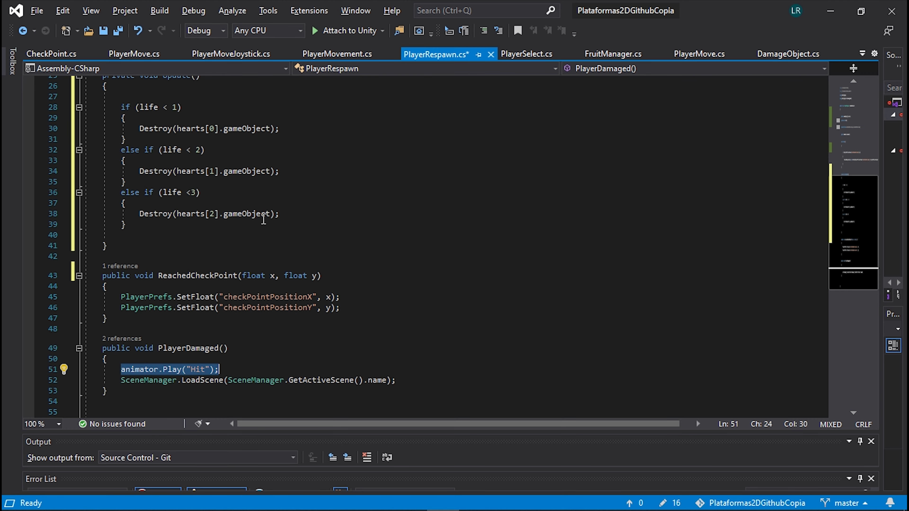
left_click(285, 128)
key("Return")
type("animator.Play(\"Hit\");")
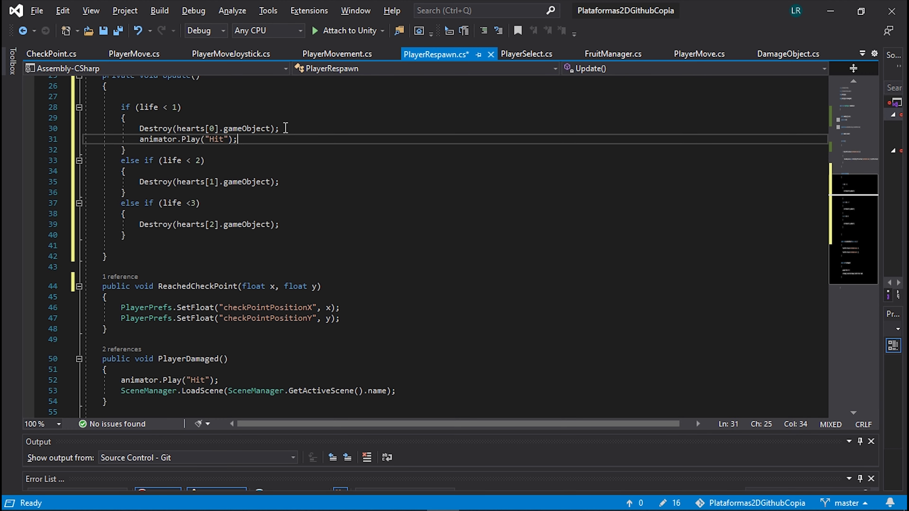
left_click(285, 181)
key("Return")
type("animator.Play(\"Hit\");")
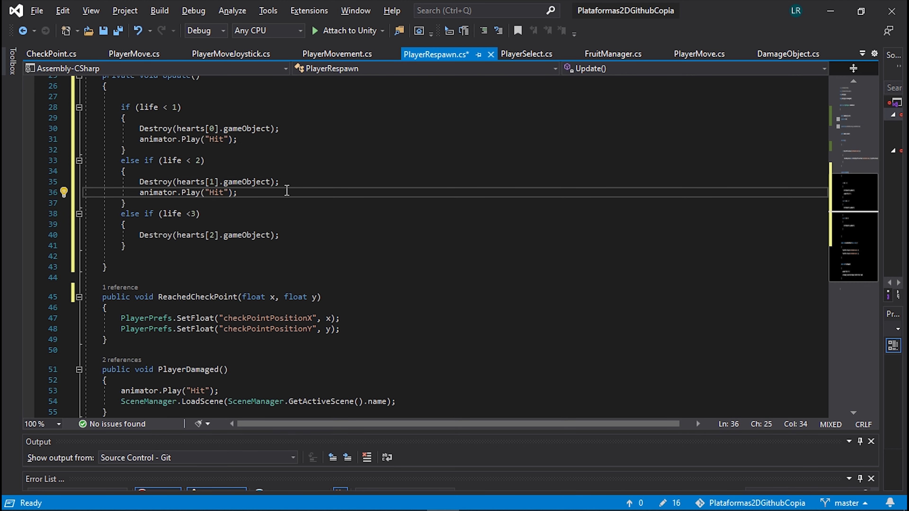
left_click(278, 235)
key("Return")
type("animator.Play(\"Hit\");")
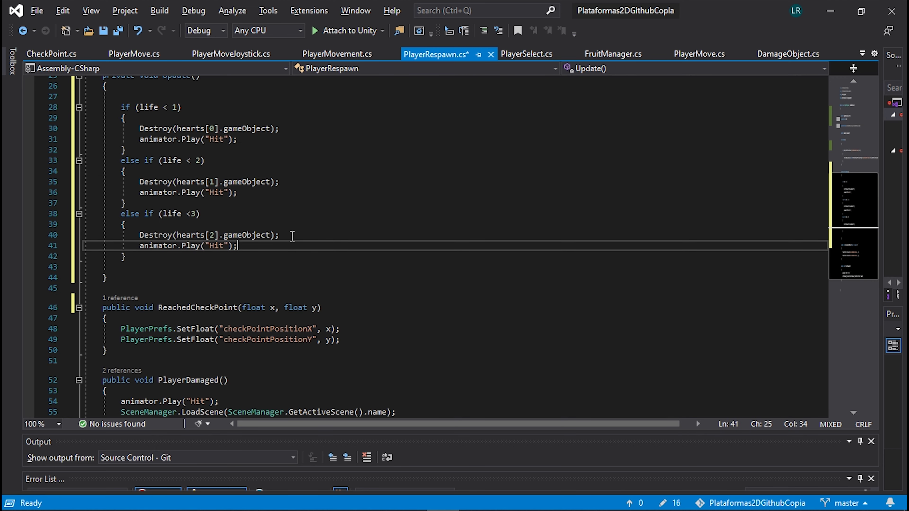
scroll(292, 236, "down", 2)
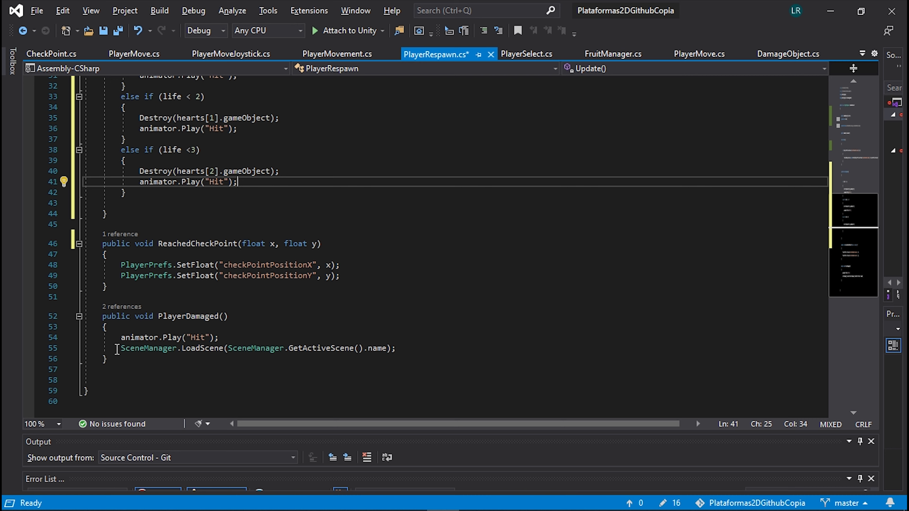
left_click_drag(118, 349, 412, 350)
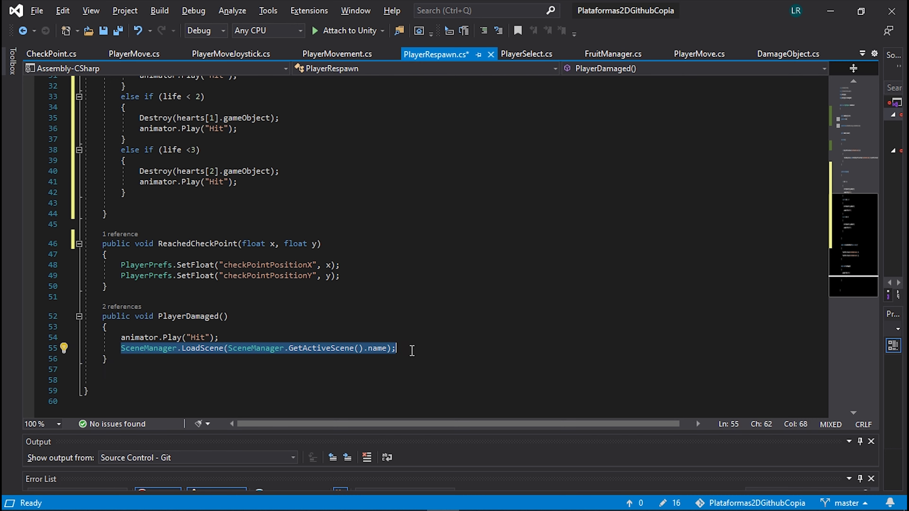
- Paste the SceneManager.LoadScene reload call under animator.Play in the life < 1 branch
scroll(361, 257, "up", 3)
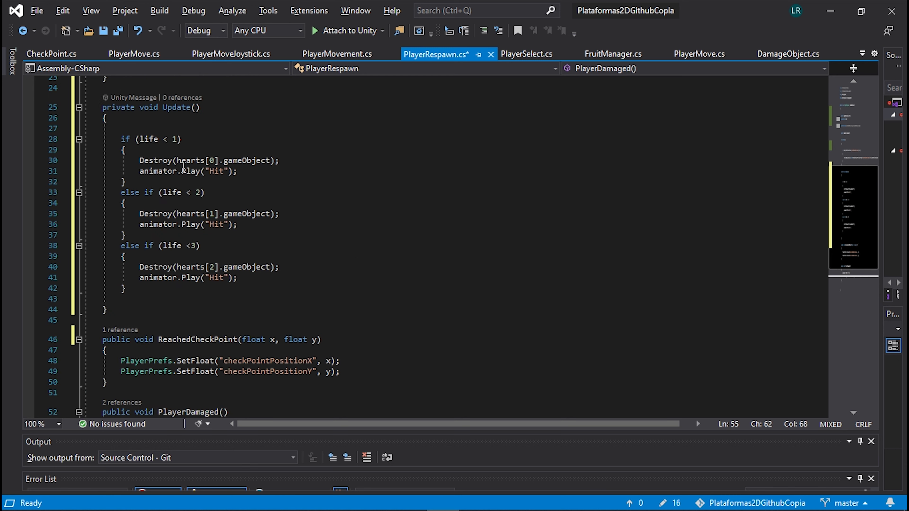
scroll(322, 312, "down", 3)
scroll(300, 195, "up", 3)
scroll(222, 168, "up", 1)
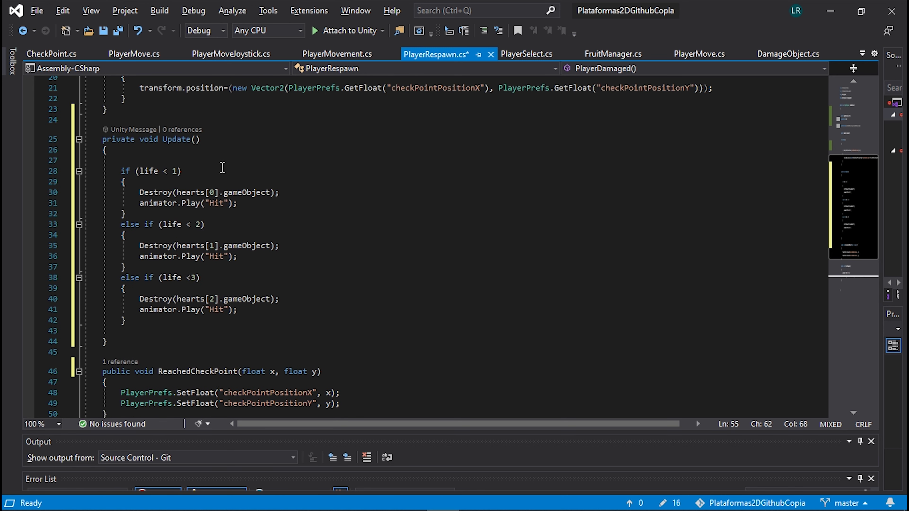
left_click(248, 202)
key("Return")
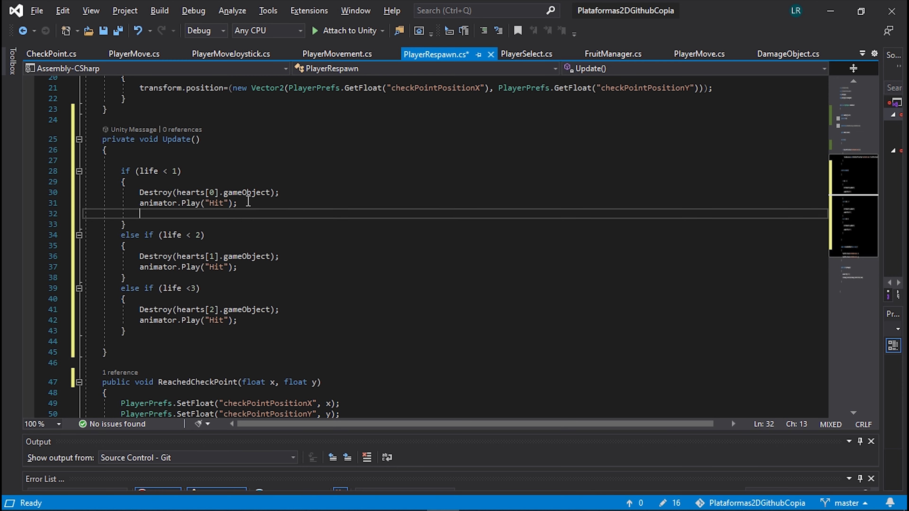
key("ctrl+v")
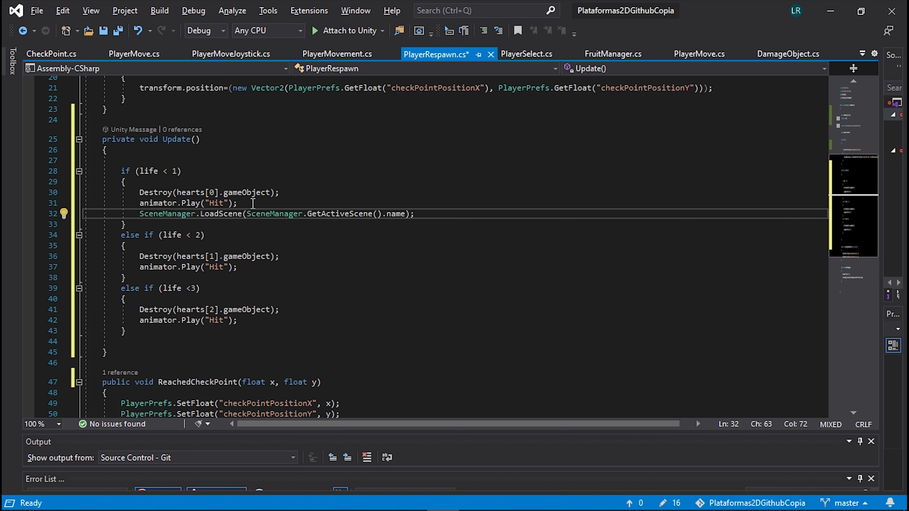
- Delete the Hit and scene-reload statements from PlayerDamaged, leaving its body empty
scroll(269, 211, "down", 4)
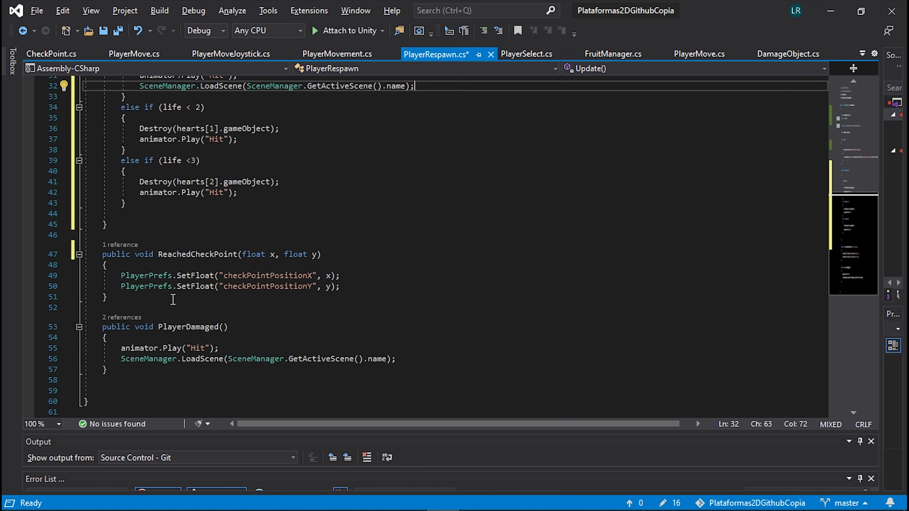
left_click(121, 348)
left_click_drag(122, 348, 397, 359)
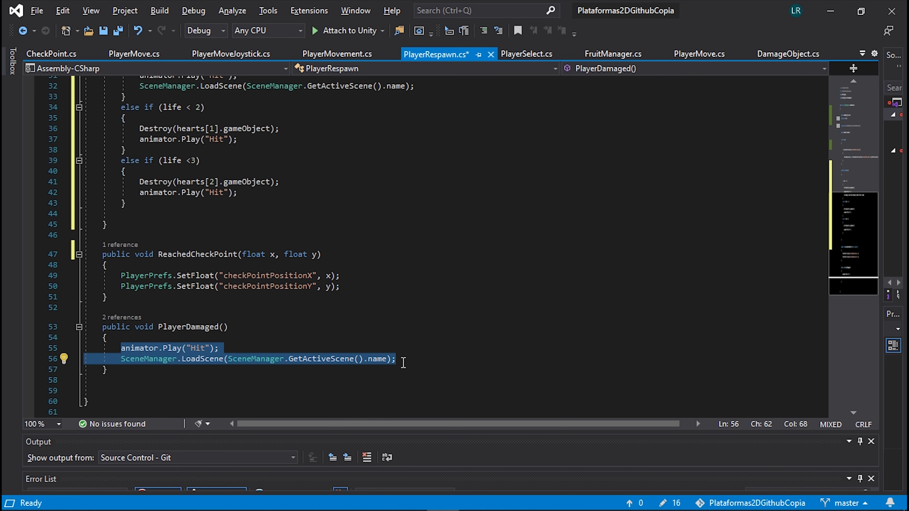
key("Delete")
scroll(299, 312, "up", 1)
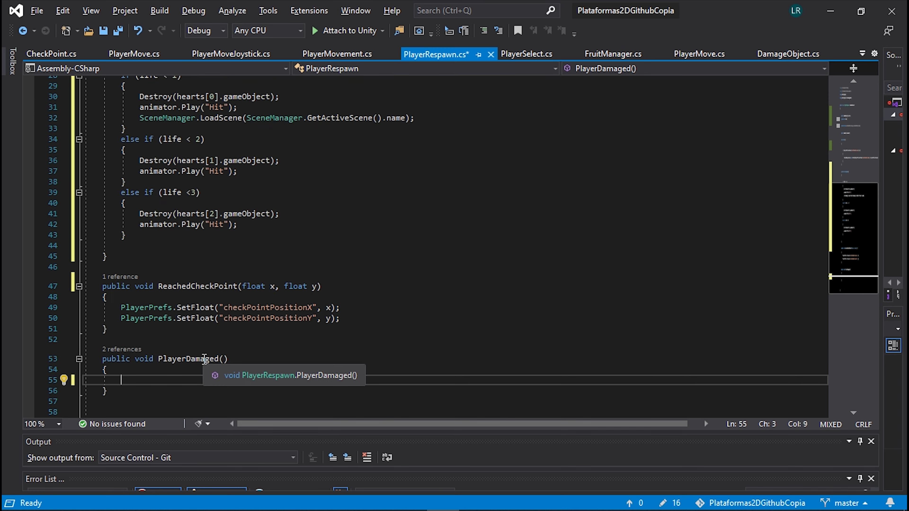
- Make PlayerDamaged decrement life with life--; and save the script
scroll(236, 365, "up", 2)
scroll(236, 365, "up", 3)
scroll(215, 286, "up", 3)
scroll(191, 203, "up", 1)
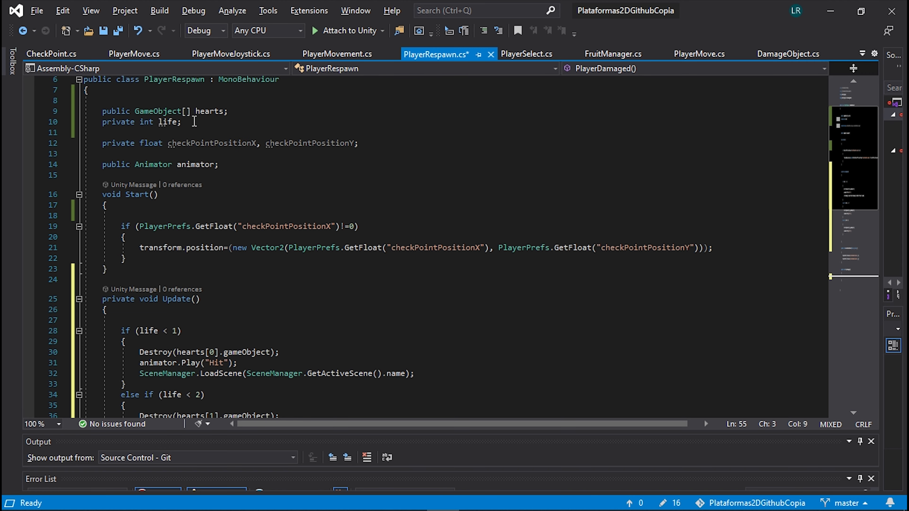
scroll(192, 215, "down", 7)
scroll(182, 310, "down", 2)
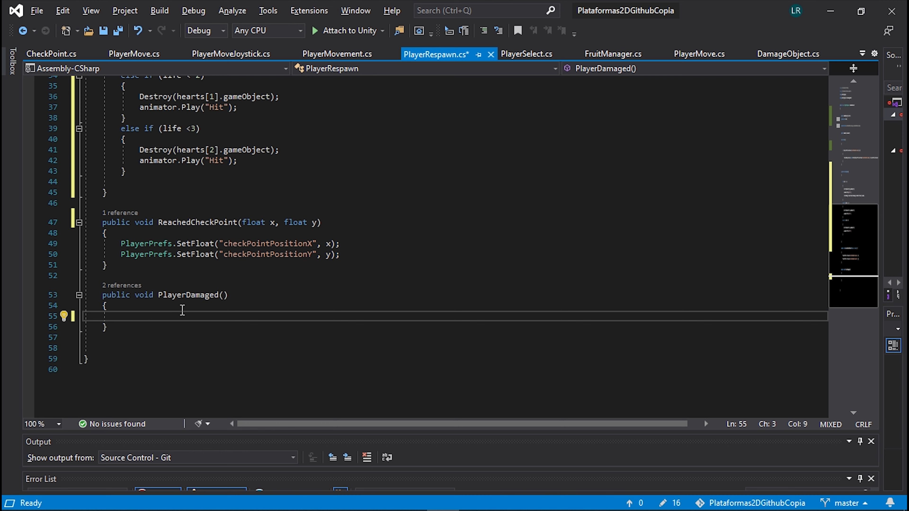
type("life")
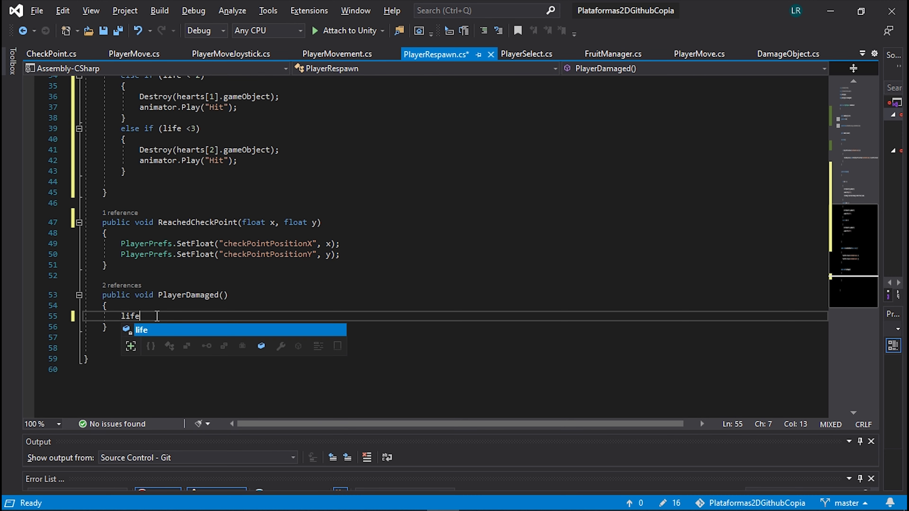
key("Escape")
type("--;")
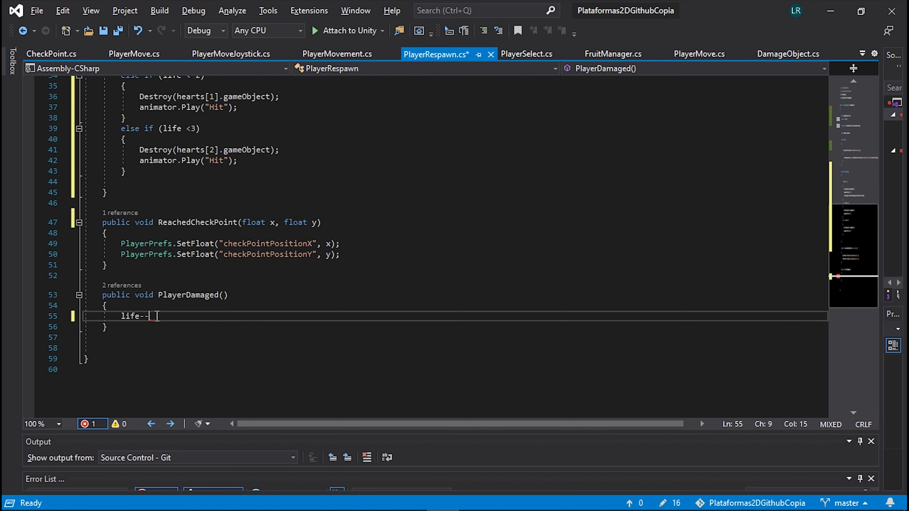
key("ctrl+s")
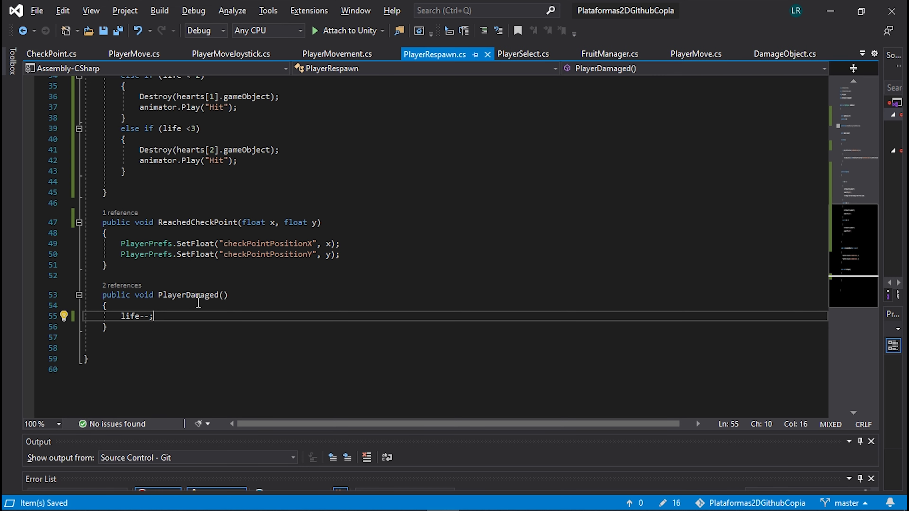
- Inspect the PlayerDamaged method name, then scroll back to the top of the file
double_click(190, 296)
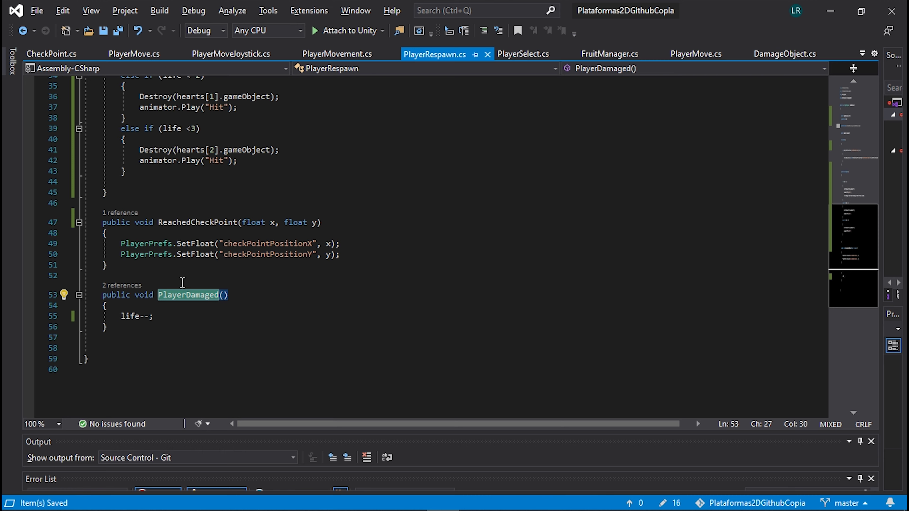
left_click(206, 306)
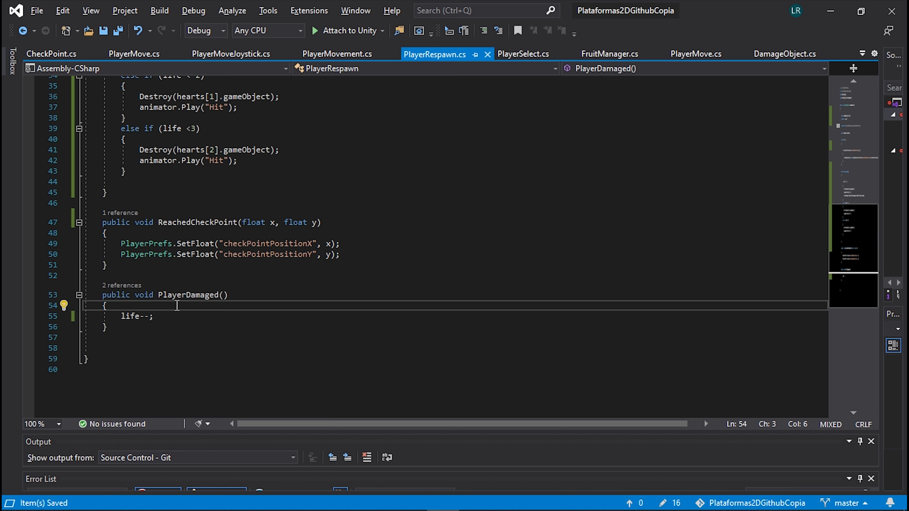
scroll(176, 306, "up", 4)
scroll(184, 275, "up", 4)
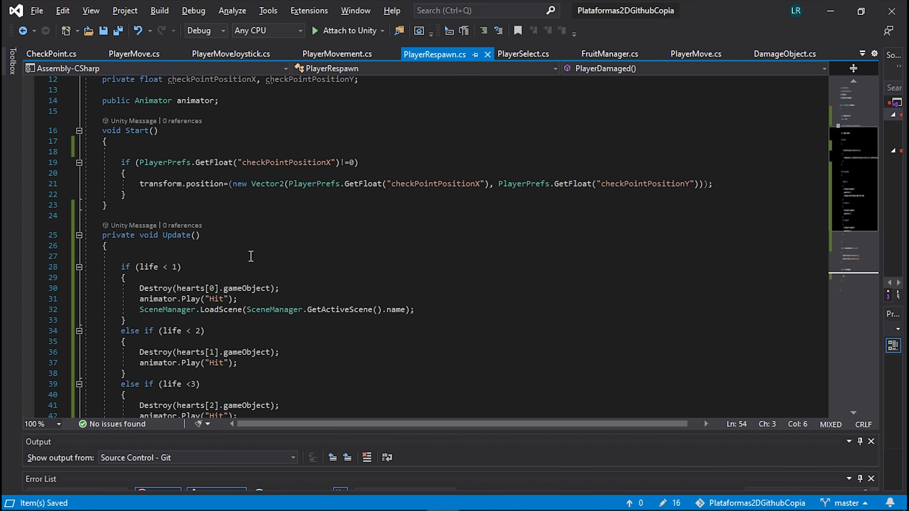
scroll(250, 256, "up", 4)
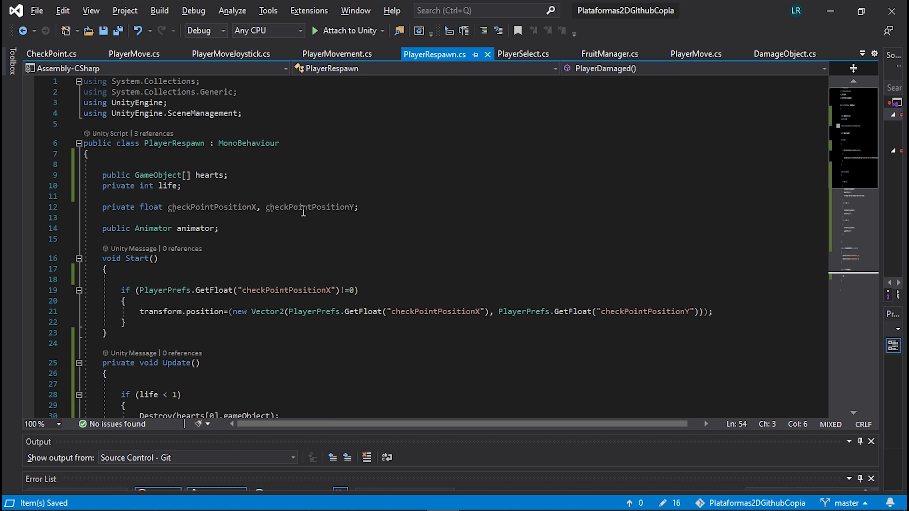
- Undo the accidental hearts bracket edit and add a blank line at the top of Start()
left_click(189, 178)
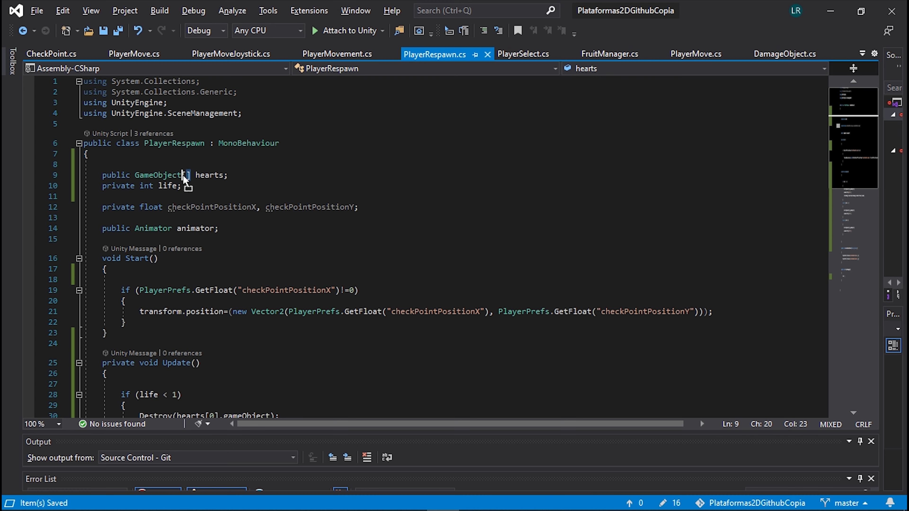
key("BackSpace")
key("ctrl+z")
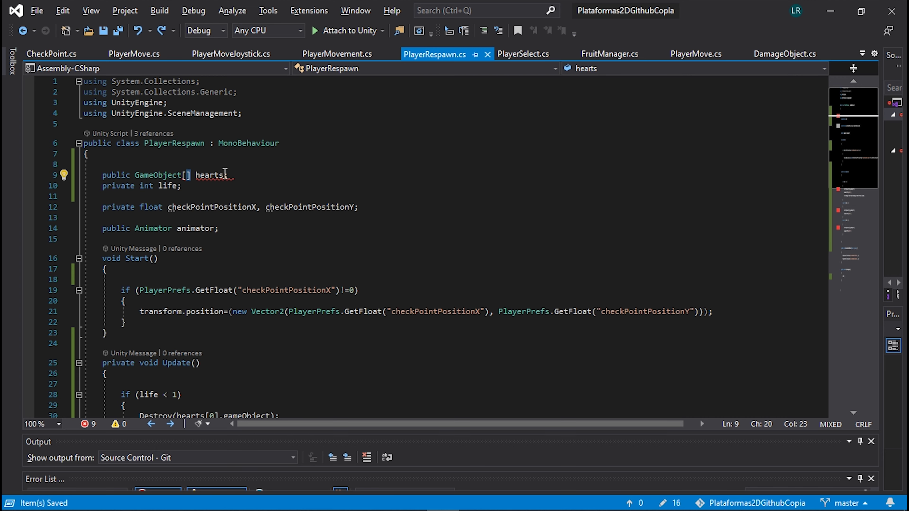
type(";")
scroll(223, 214, "down", 1)
left_click(165, 235)
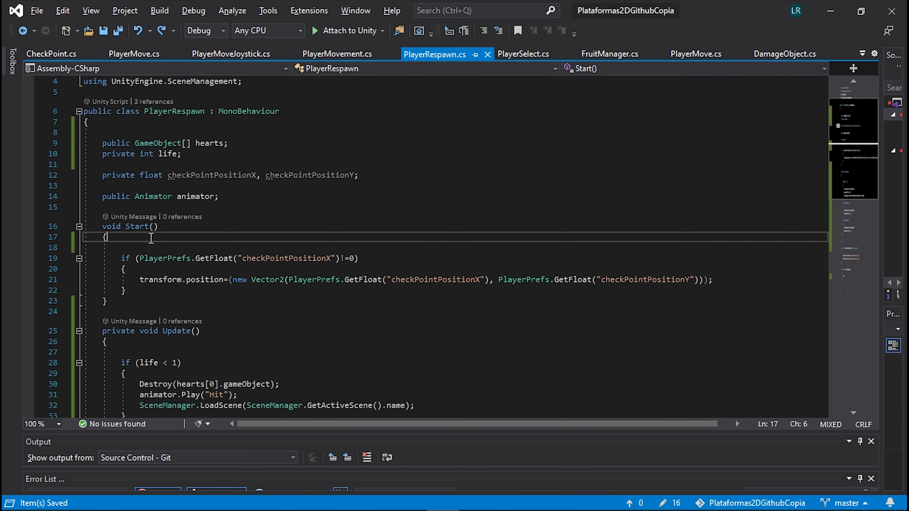
key("Return")
key("Return")
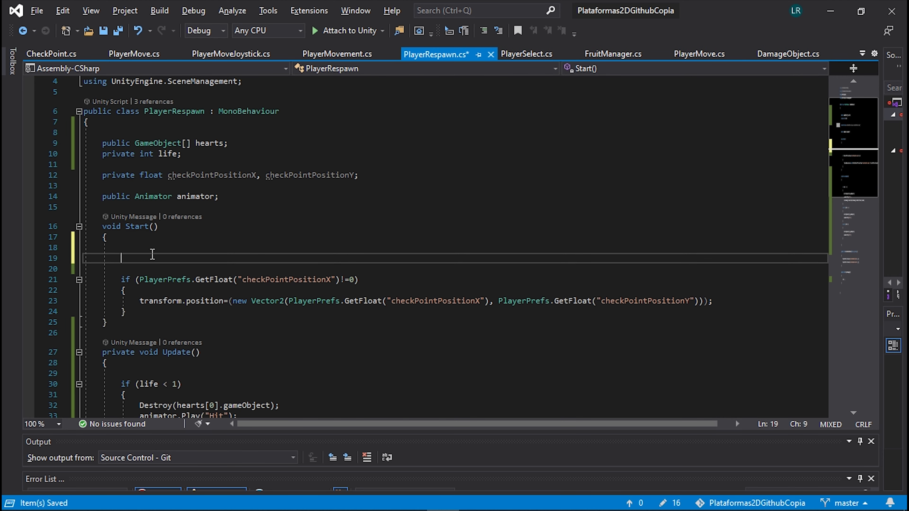
- Write life = hearts.Length; in Start(), fixing the autocompletion
type("life")
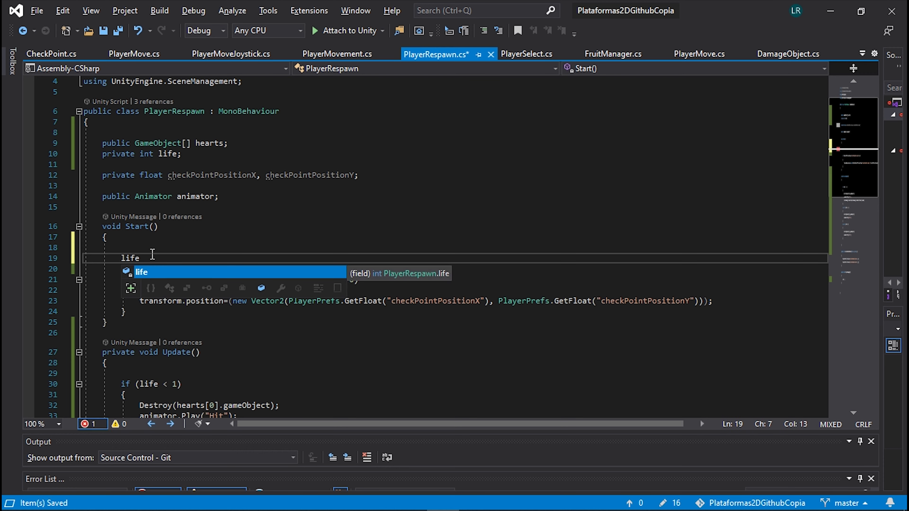
type("=h")
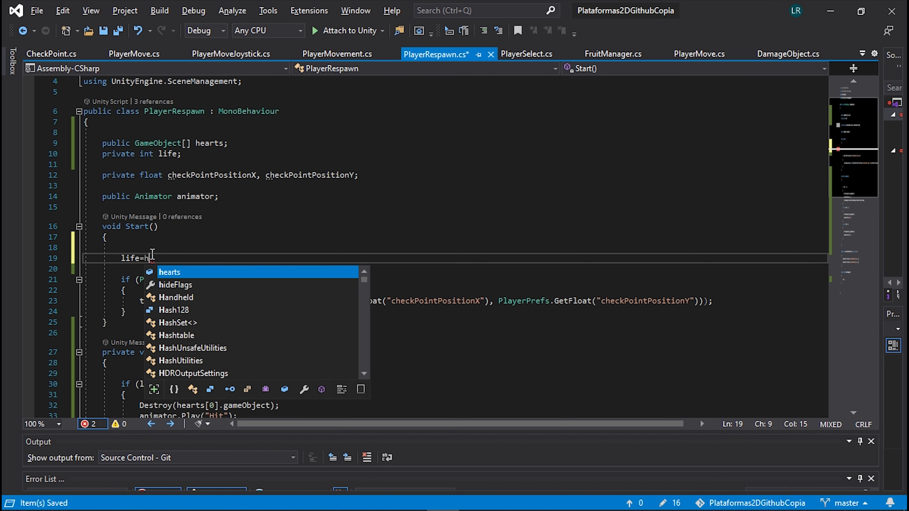
type("earts.co")
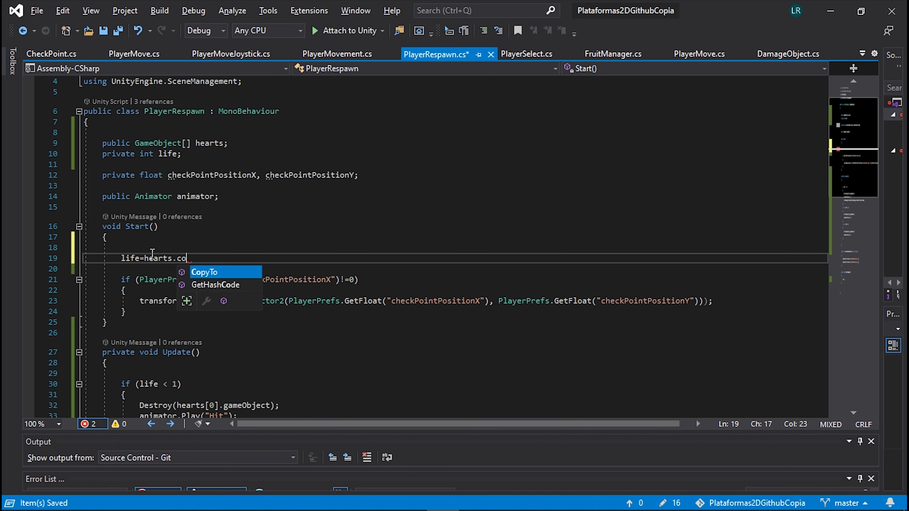
key("BackSpace")
key("BackSpace")
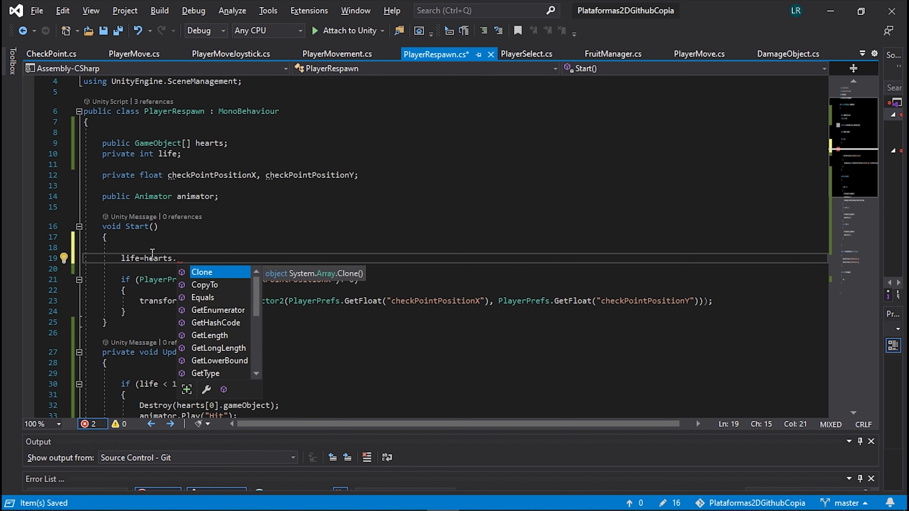
type("life")
key("Tab")
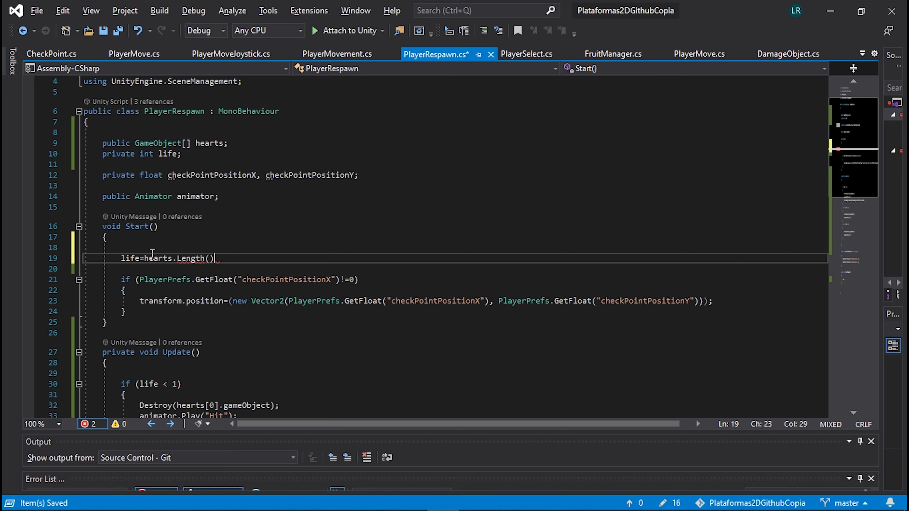
type(";")
key("BackSpace")
key("BackSpace")
key("BackSpace")
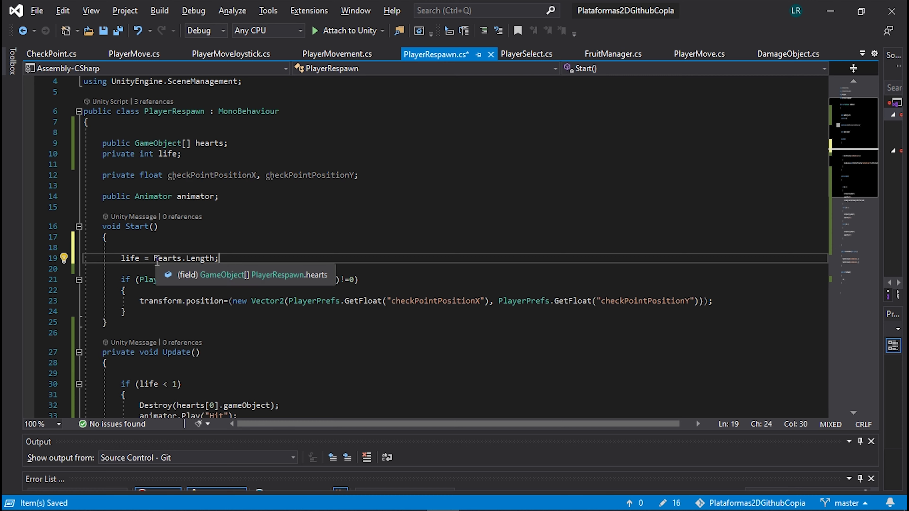
left_click_drag(155, 259, 205, 258)
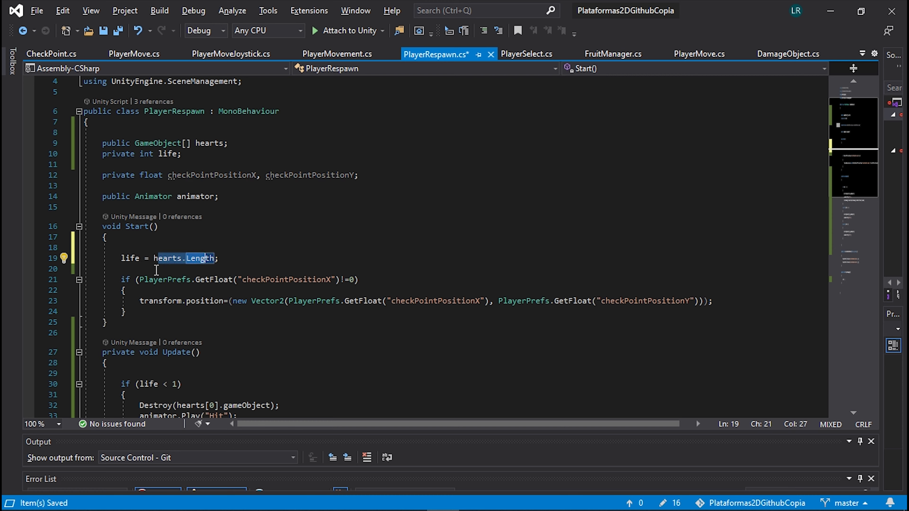
left_click_drag(140, 258, 122, 258)
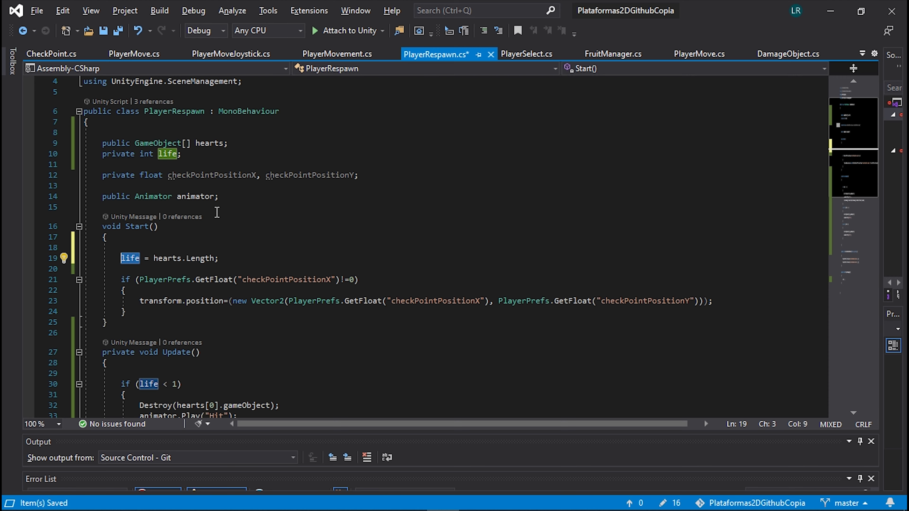
- Review the life < 1 check and save PlayerRespawn.cs
scroll(217, 213, "down", 6)
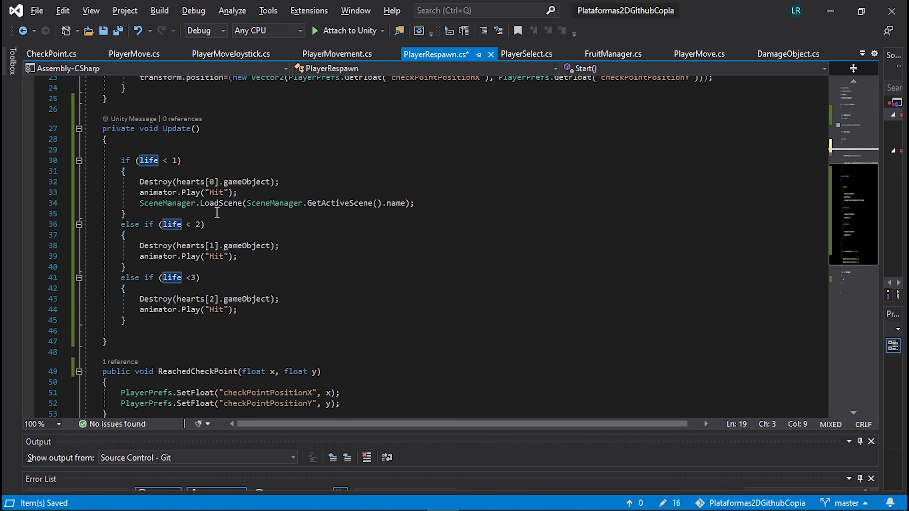
scroll(216, 212, "down", 4)
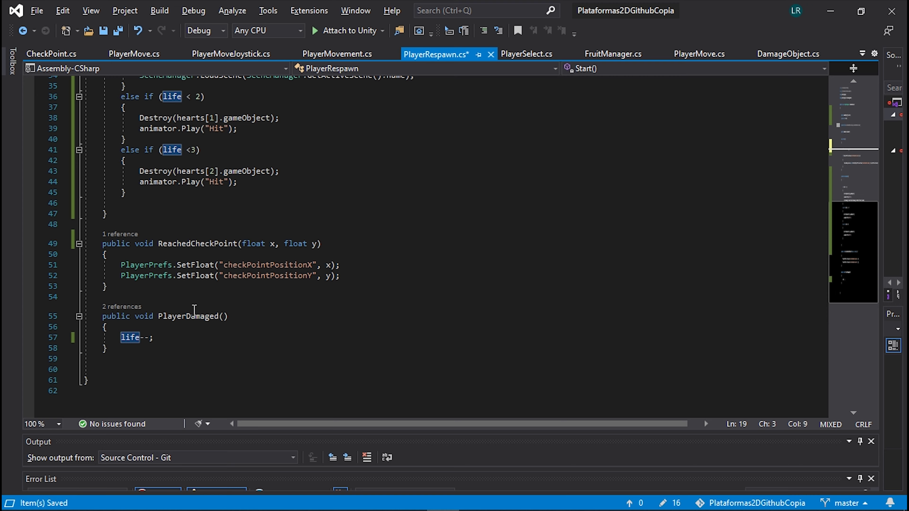
scroll(194, 310, "up", 6)
left_click(329, 227)
key("ctrl+s")
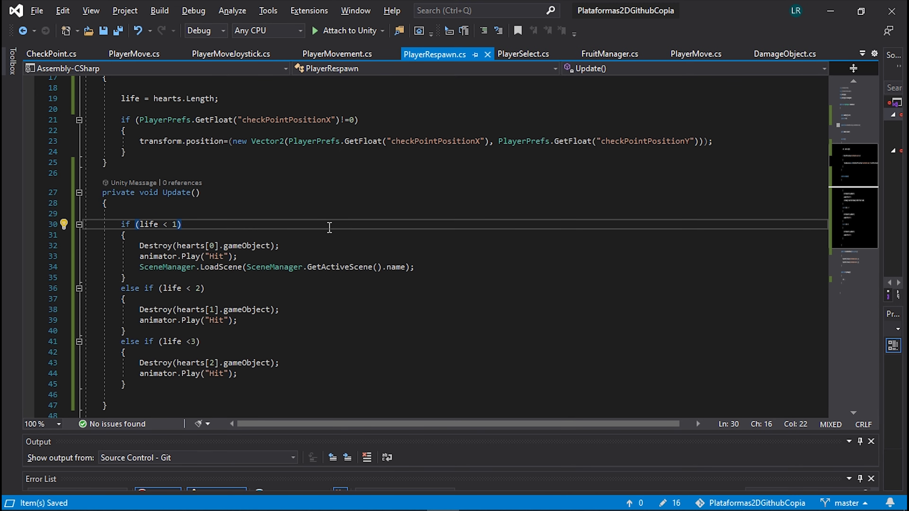
- Back in Unity, expand the Frog's Player Respawn Hearts list and the Hierarchy's Hearts group
left_click(829, 11)
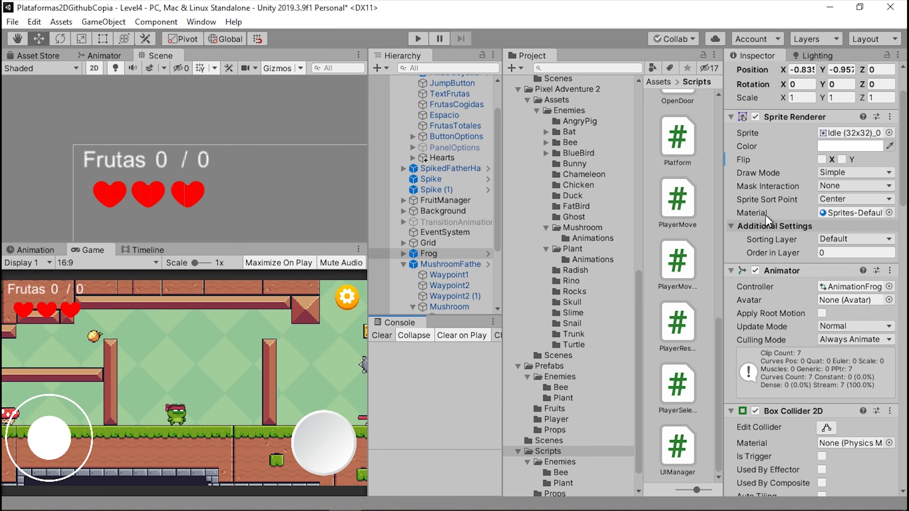
scroll(772, 197, "down", 3)
scroll(771, 197, "down", 10)
scroll(771, 197, "down", 3)
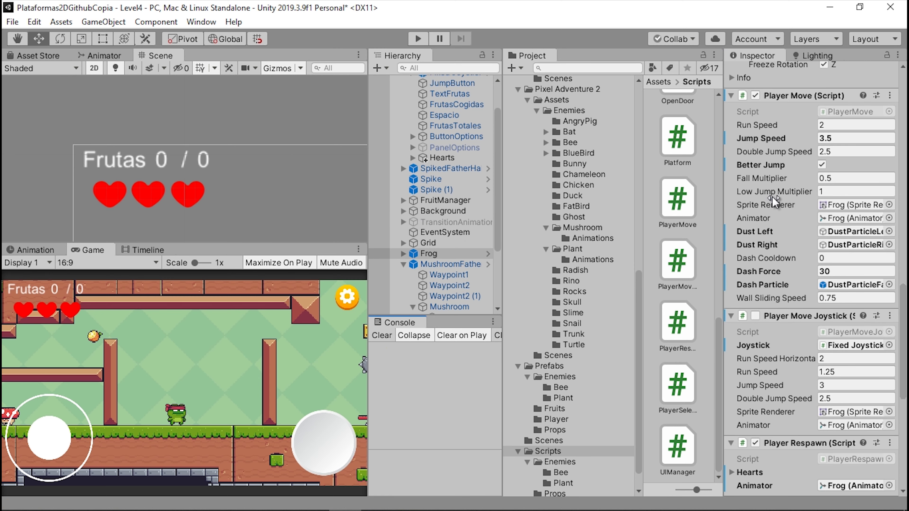
scroll(772, 197, "down", 10)
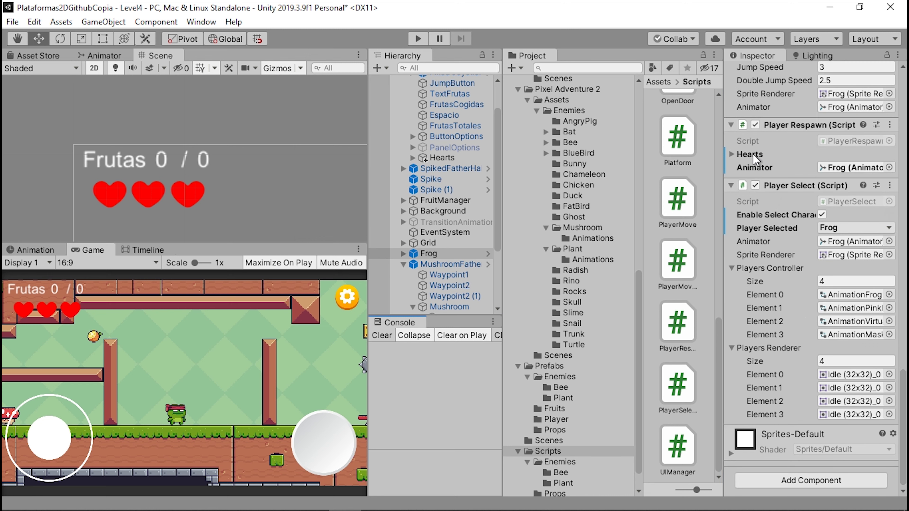
left_click(736, 155)
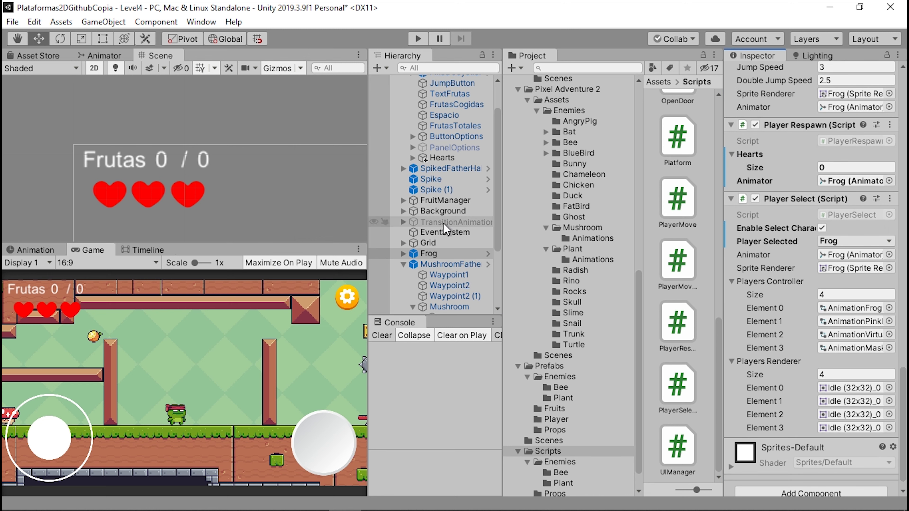
left_click(413, 159)
left_click(412, 158)
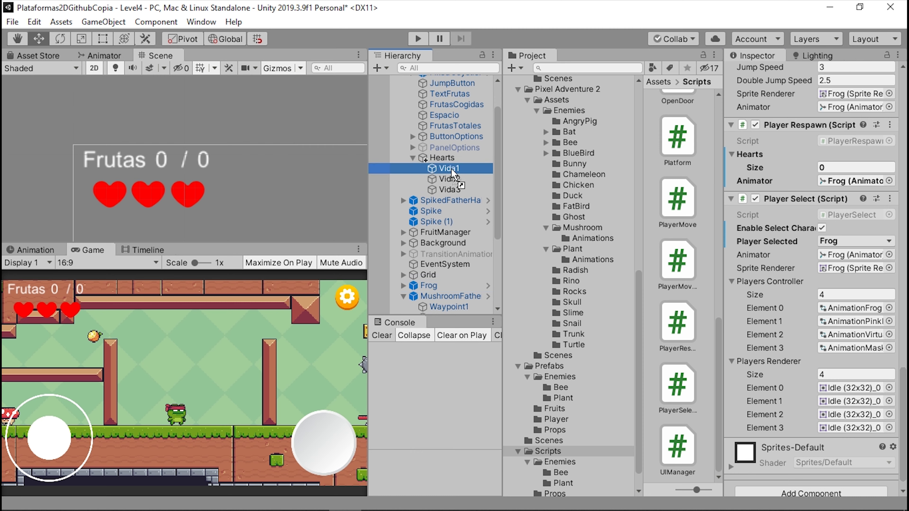
- Drag Vida1, Vida2 and Vida3 into the Hearts list as its three elements
left_click_drag(435, 169, 754, 155)
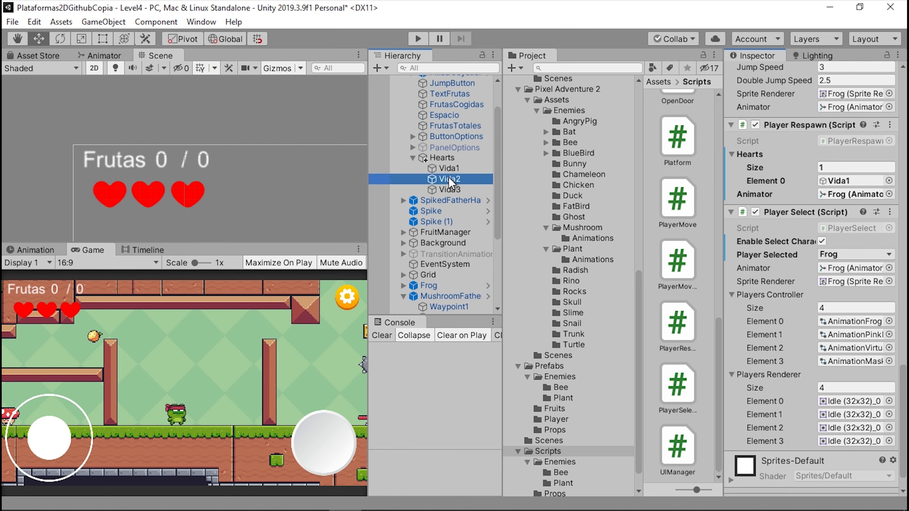
left_click_drag(449, 179, 773, 156)
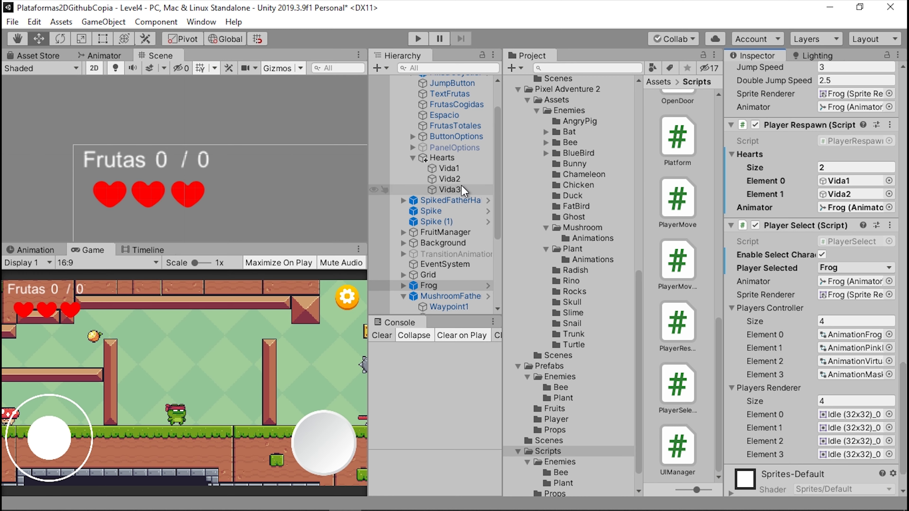
left_click(448, 190)
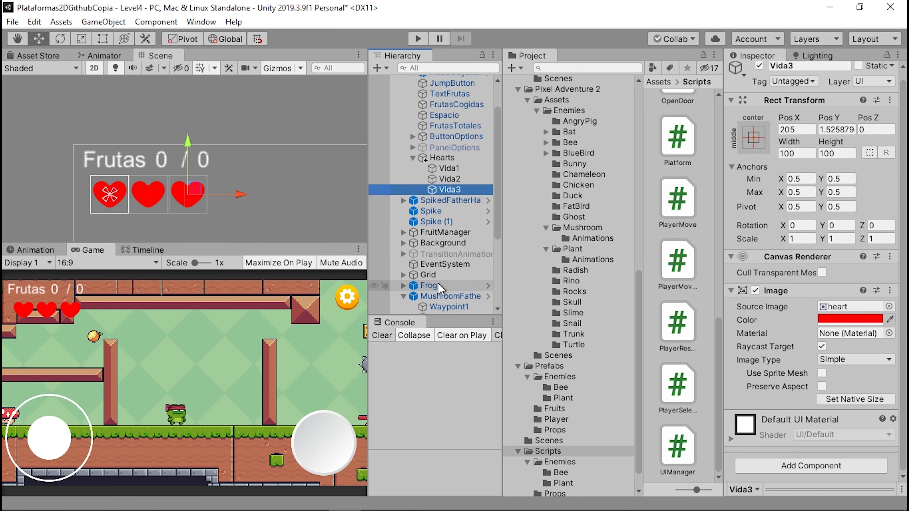
left_click(428, 286)
scroll(769, 219, "down", 10)
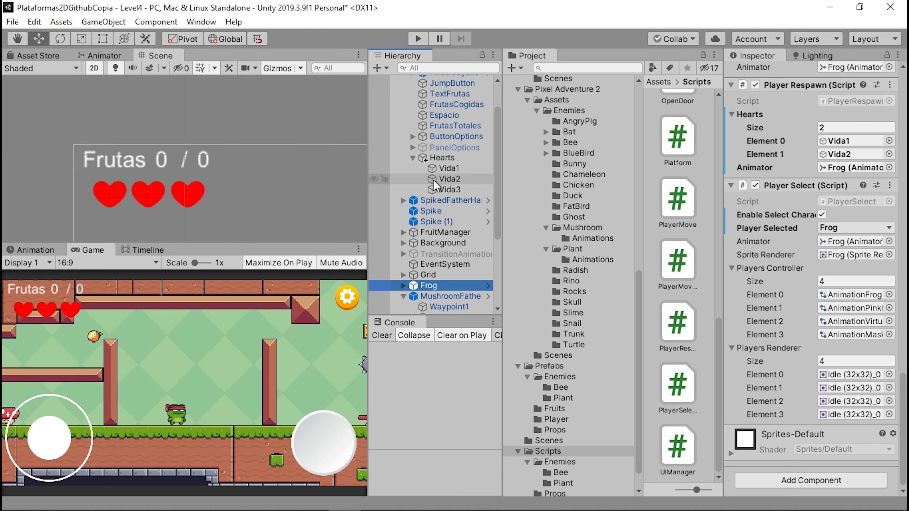
left_click_drag(449, 190, 804, 120)
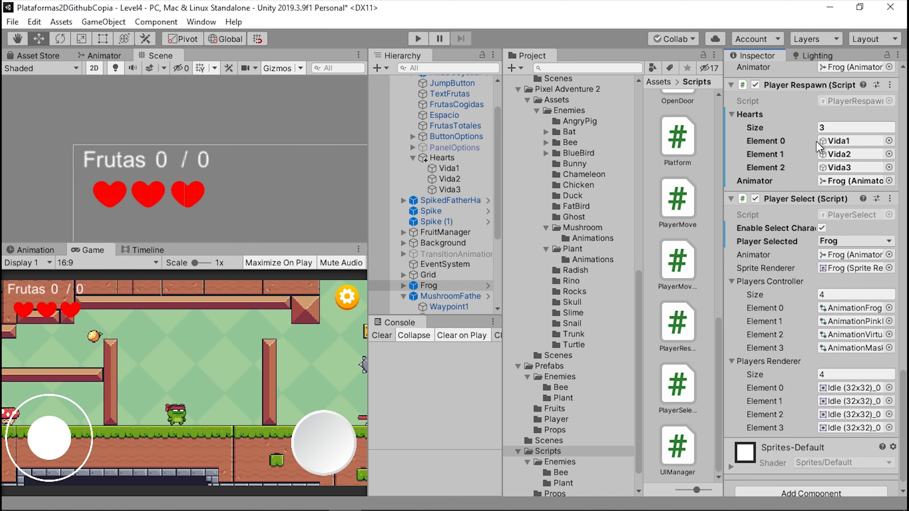
- Check which on-screen heart each Vida object is, confirming Vida3 is the rightmost
left_click(823, 141)
left_click(448, 171)
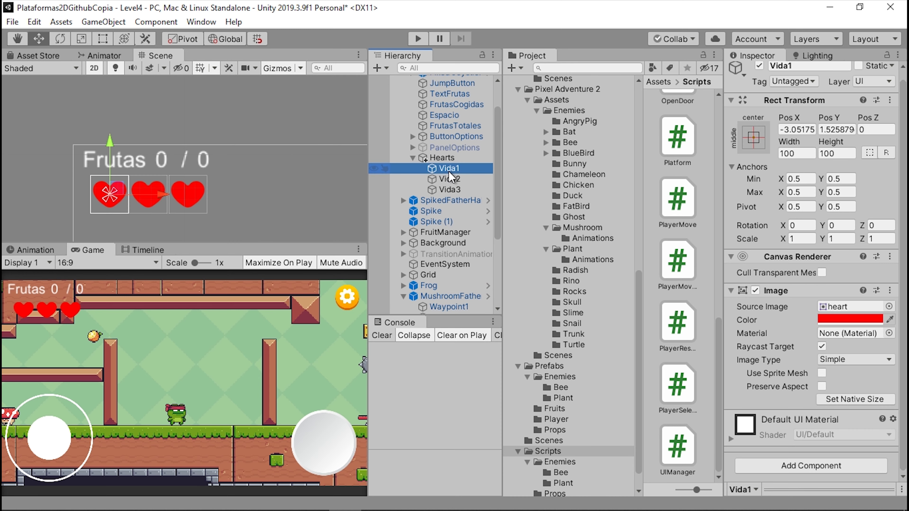
left_click(450, 180)
left_click(449, 186)
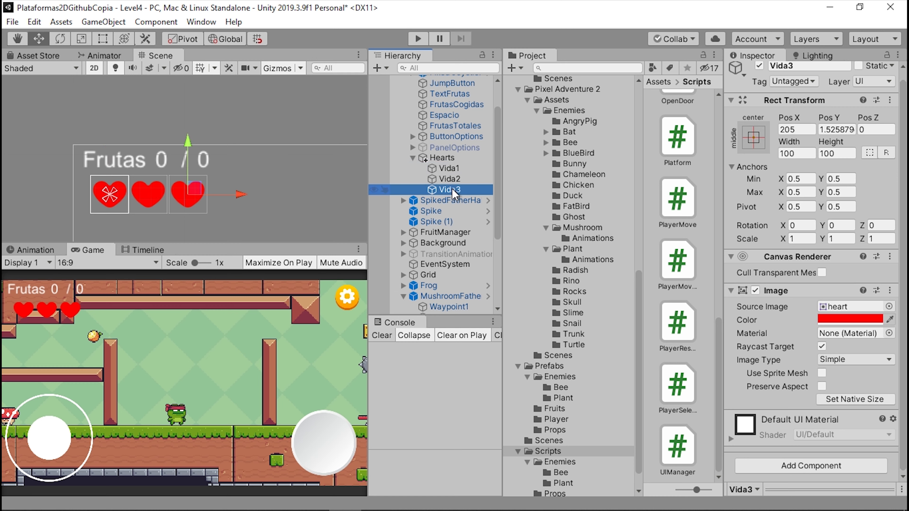
left_click(451, 180)
left_click(449, 168)
left_click(445, 179)
left_click(447, 189)
scroll(283, 172, "down", 2)
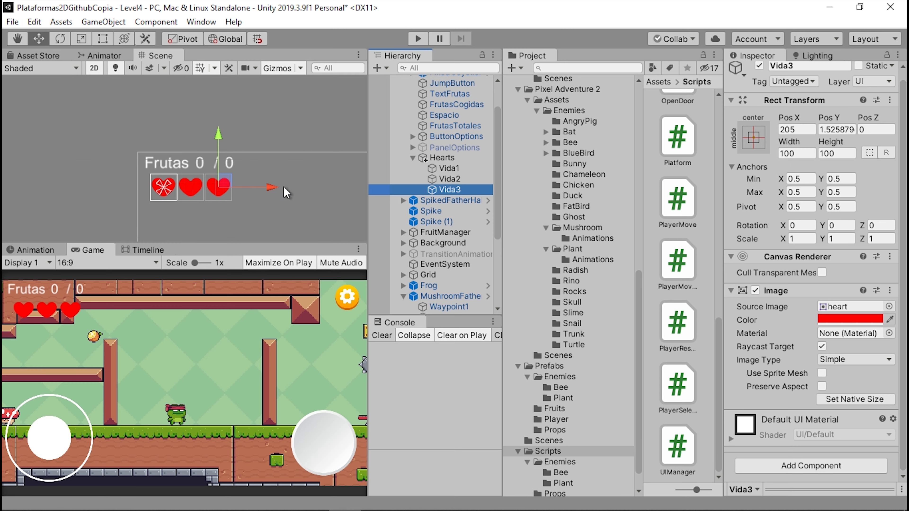
scroll(283, 187, "down", 2)
scroll(281, 202, "down", 2)
- Open the Tile Palette as a floating window and move it aside
scroll(281, 204, "down", 2)
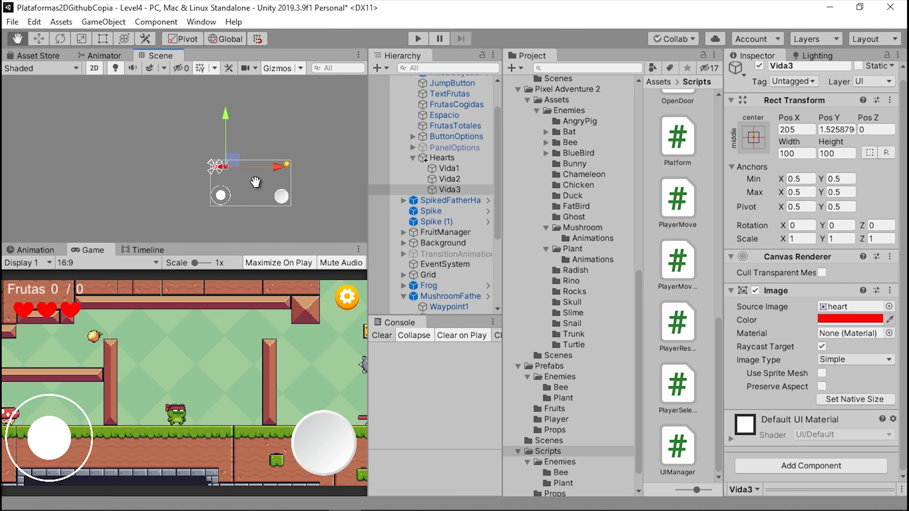
scroll(250, 198, "down", 1)
scroll(225, 195, "up", 4)
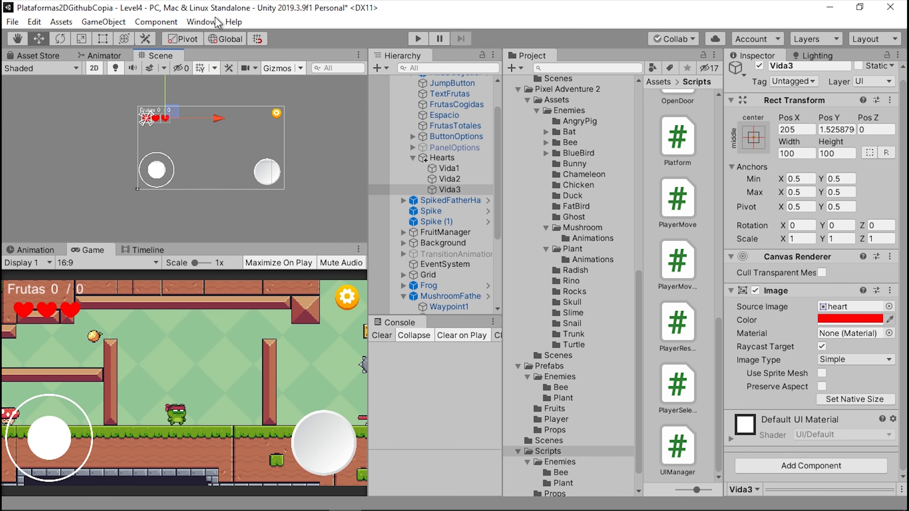
left_click(192, 24)
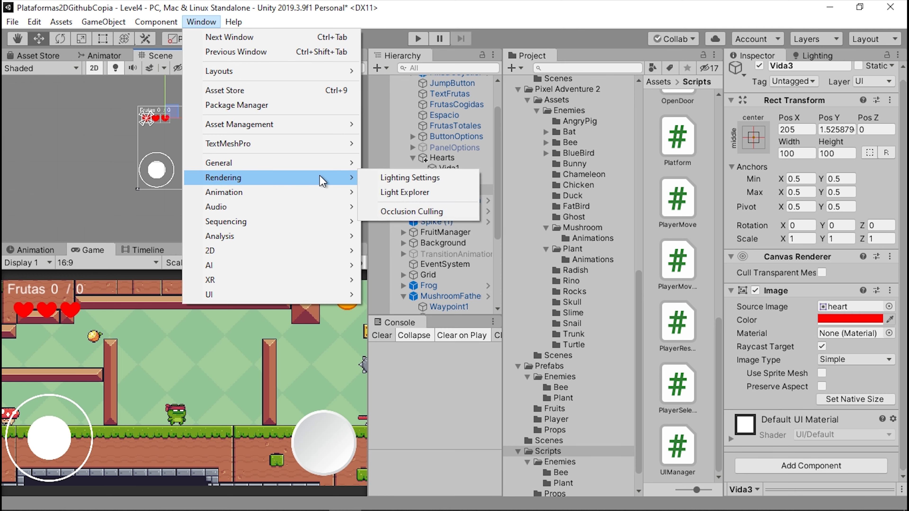
mouse_move(343, 250)
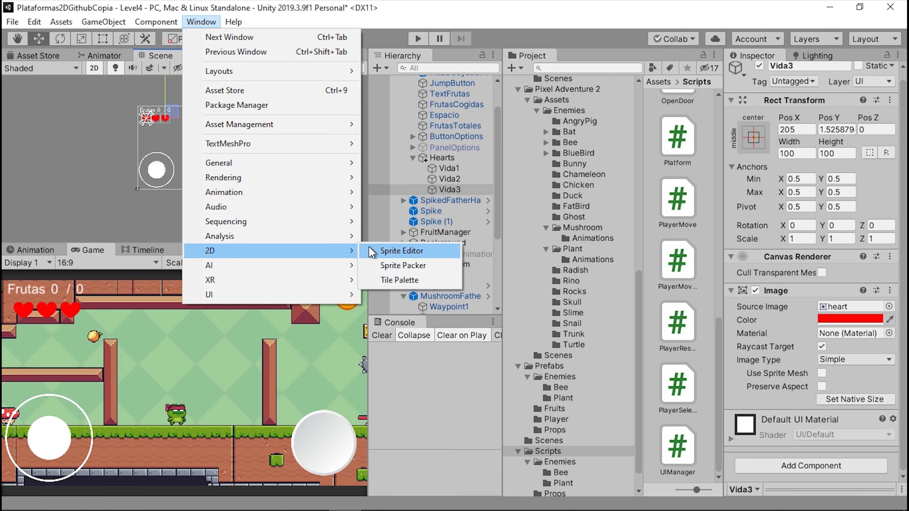
left_click(397, 280)
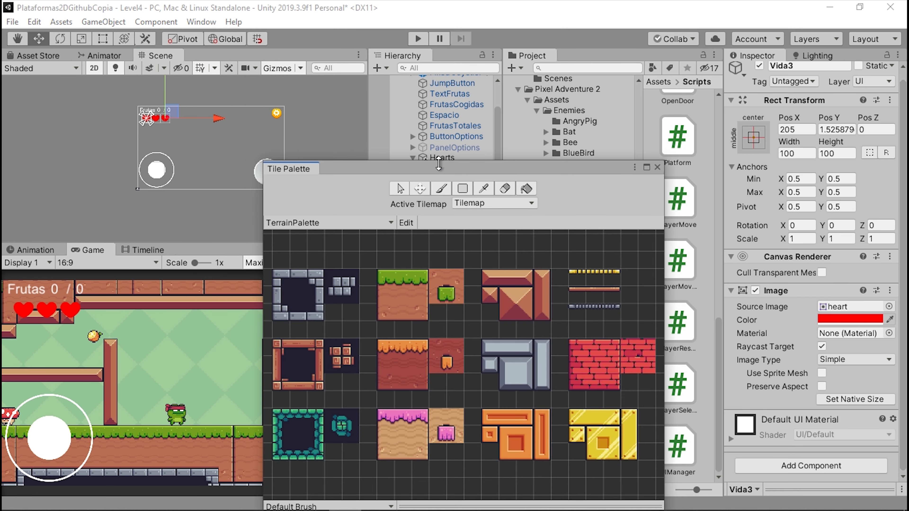
left_click_drag(436, 170, 752, 160)
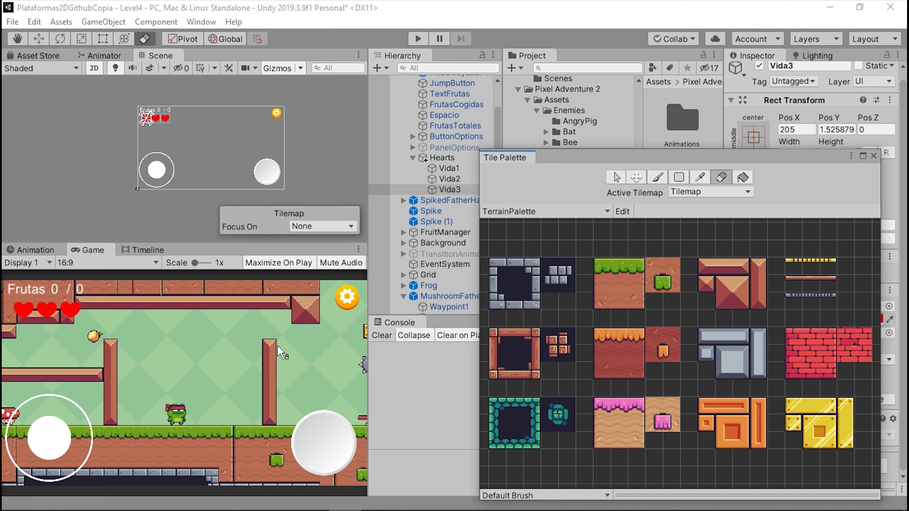
- Erase the tall wooden pillar from the level and return to the Move tool
scroll(129, 186, "up", 5)
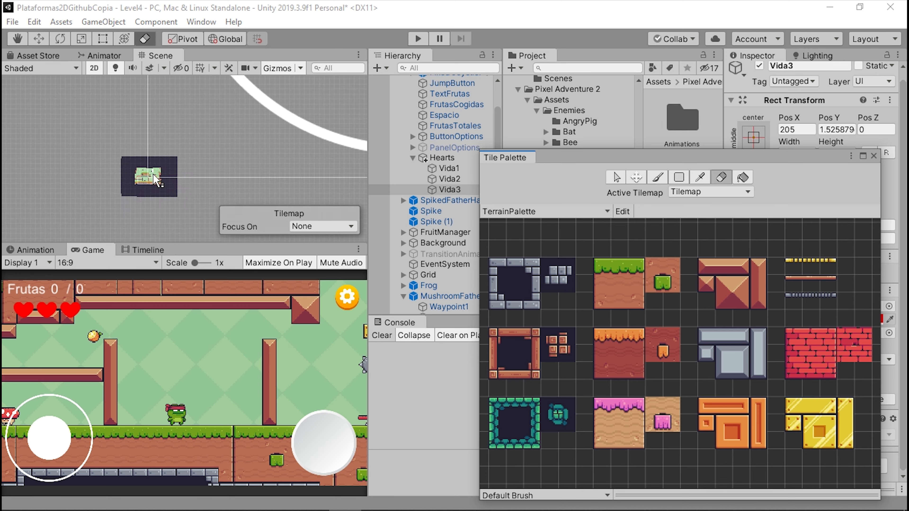
scroll(131, 218, "up", 5)
scroll(128, 215, "up", 3)
scroll(208, 171, "up", 3)
scroll(196, 204, "up", 2)
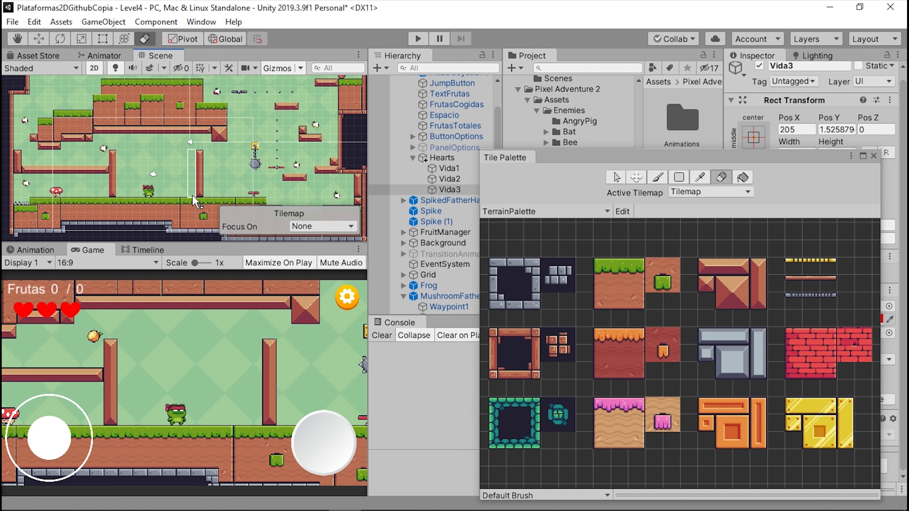
left_click_drag(199, 152, 199, 199)
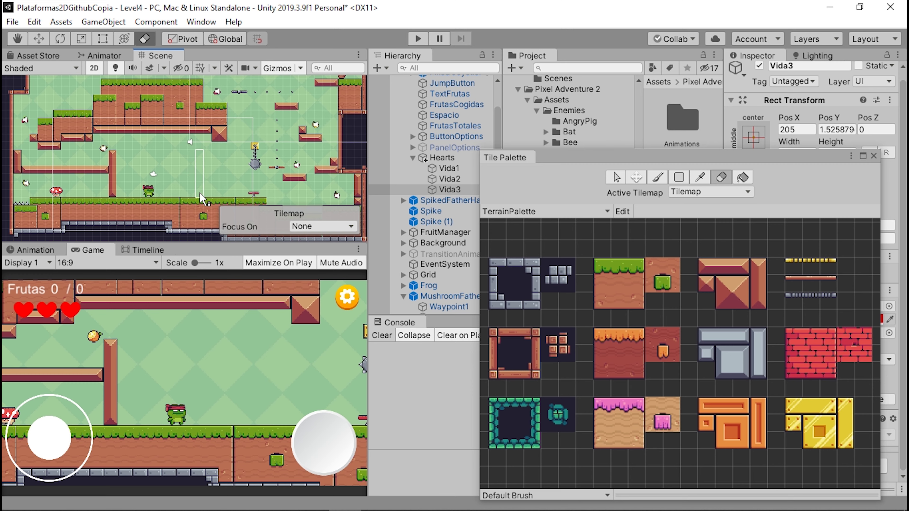
key("w")
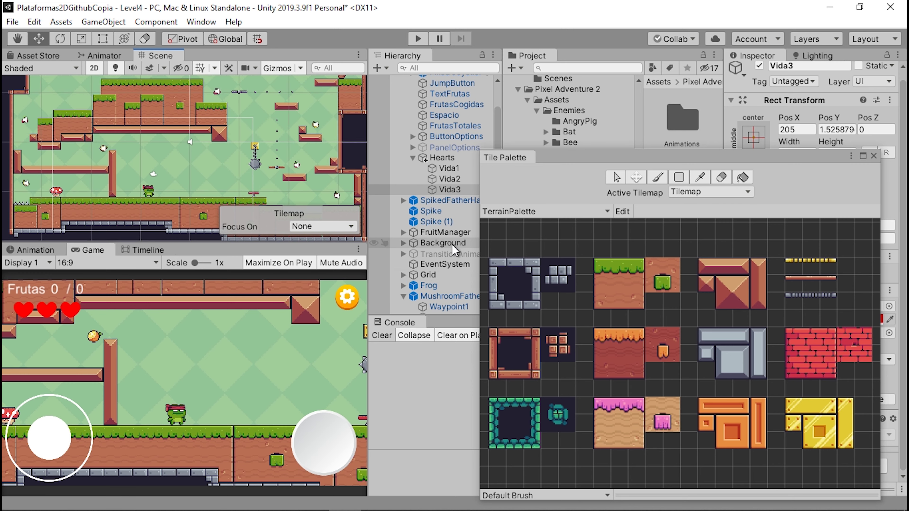
left_click_drag(547, 157, 584, 159)
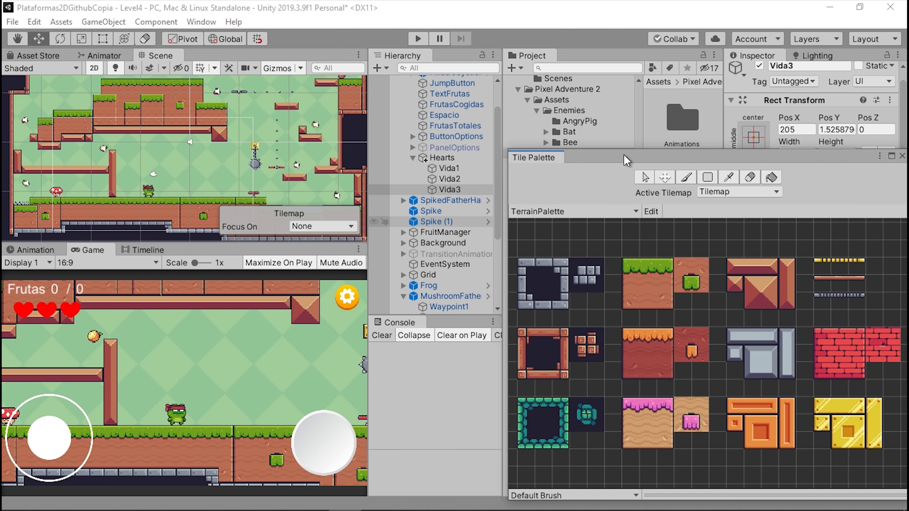
- Search the Hierarchy for 'par', delete ParedDerecha, then clear the search
scroll(408, 215, "down", 5)
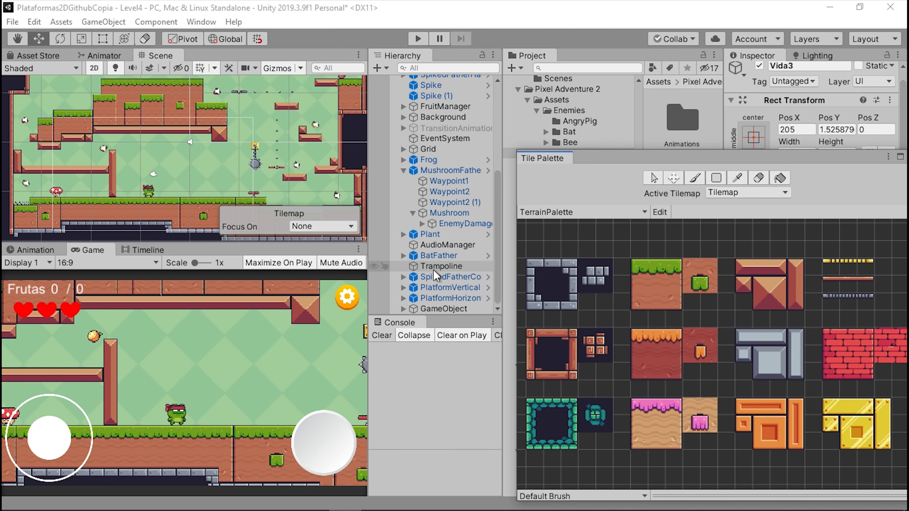
left_click(402, 170)
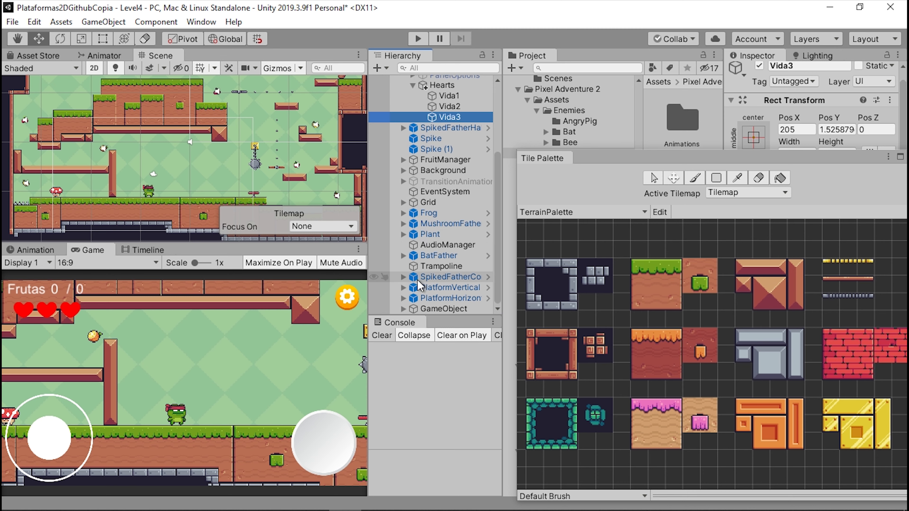
scroll(442, 250, "up", 5)
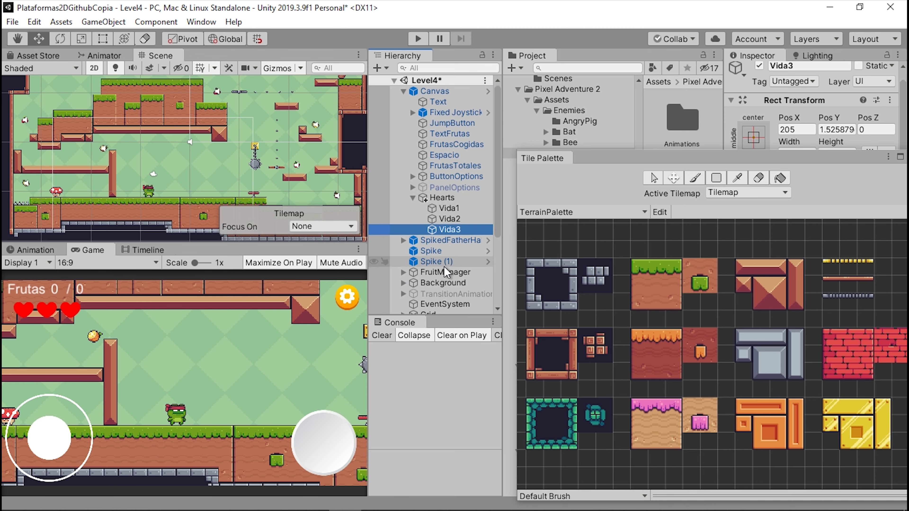
left_click(429, 68)
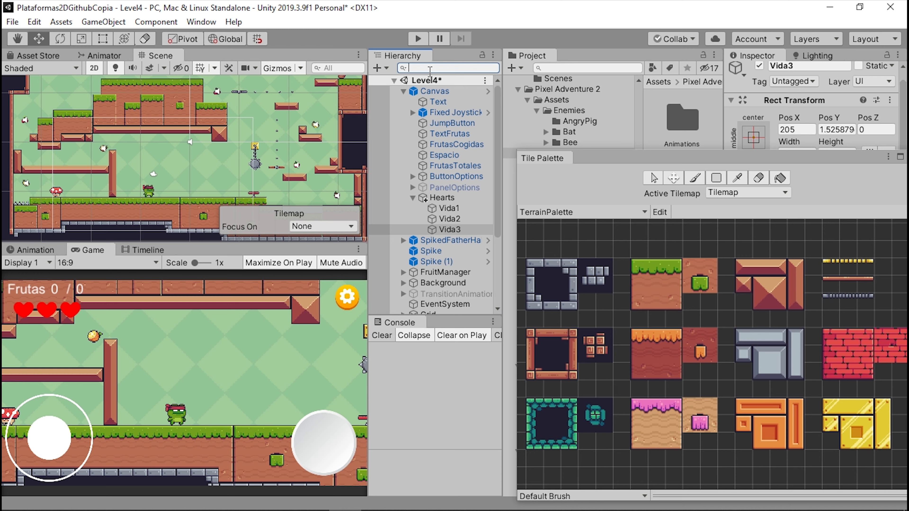
type("way")
key("BackSpace")
key("BackSpace")
key("BackSpace")
type("par")
left_click(439, 133)
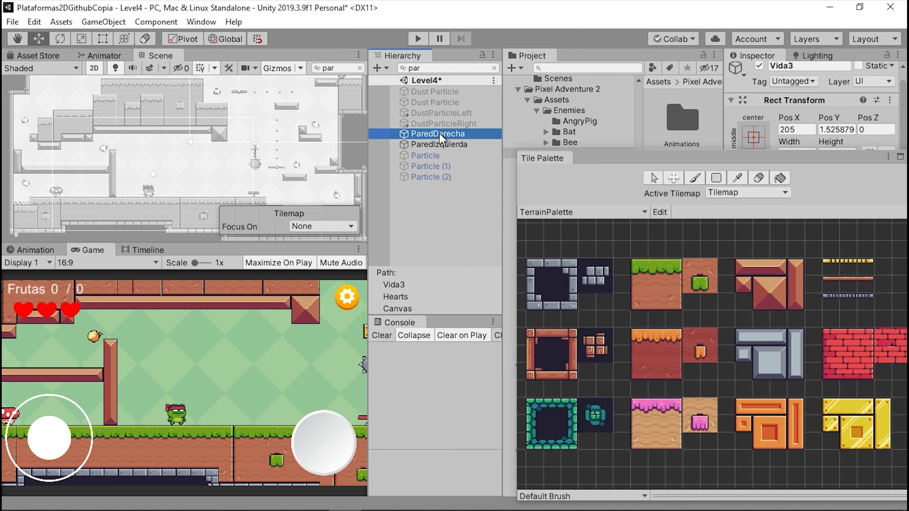
key("Delete")
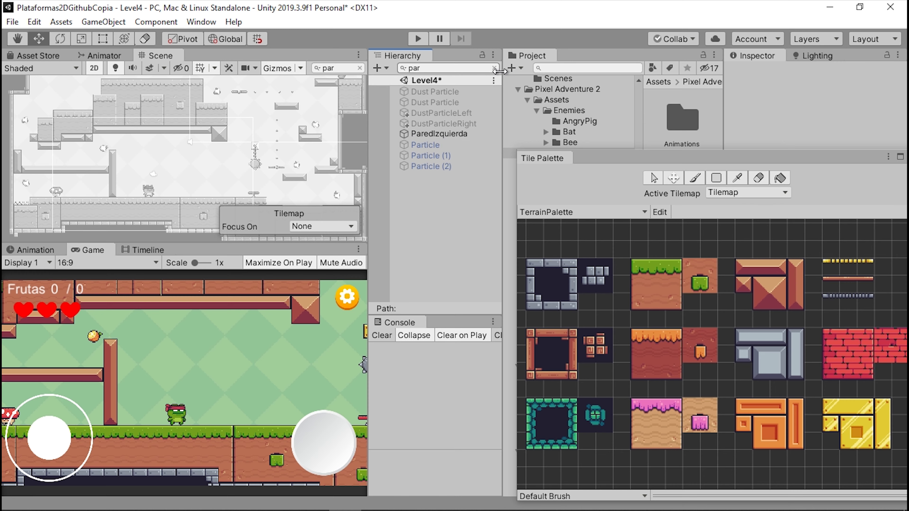
left_click(494, 68)
mouse_move(587, 164)
left_mouse_down()
mouse_move(574, 161)
mouse_move(550, 122)
left_mouse_up()
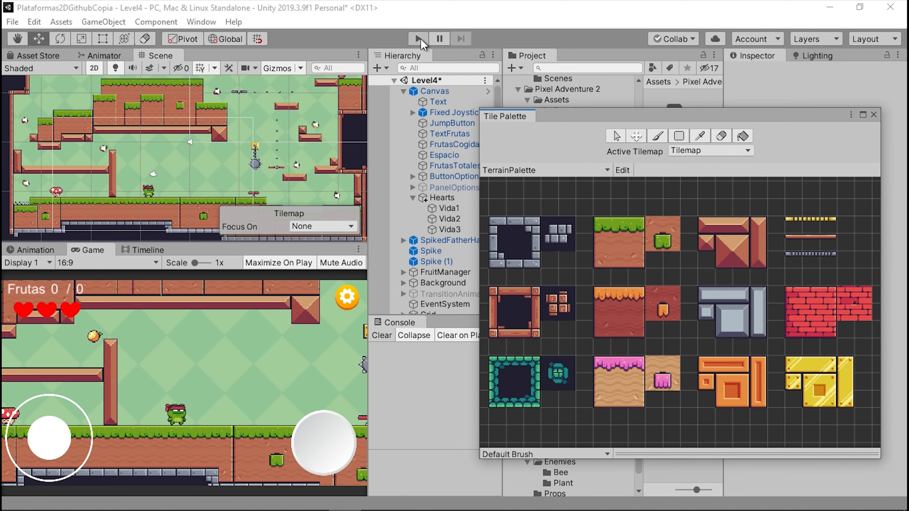
- Play-test the level, closing the Tile Palette and running the frog right into damage
left_click(420, 40)
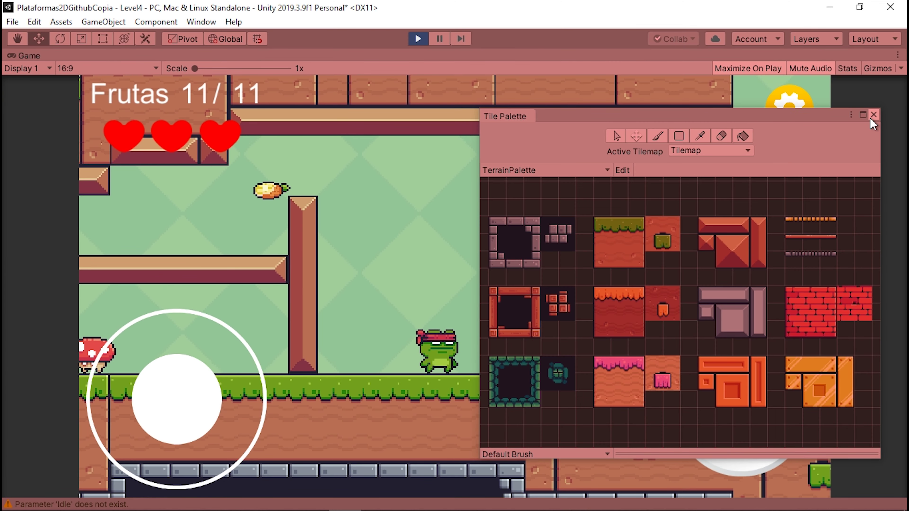
left_click(873, 115)
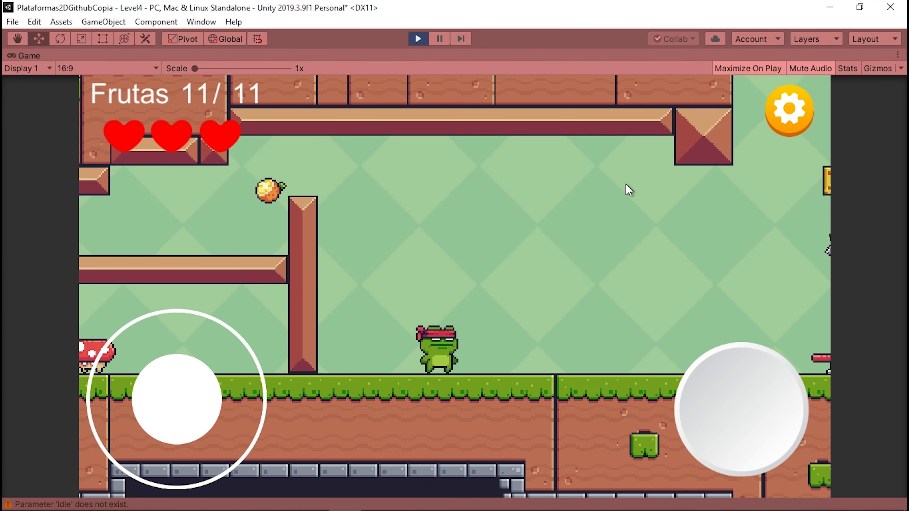
key("Right")
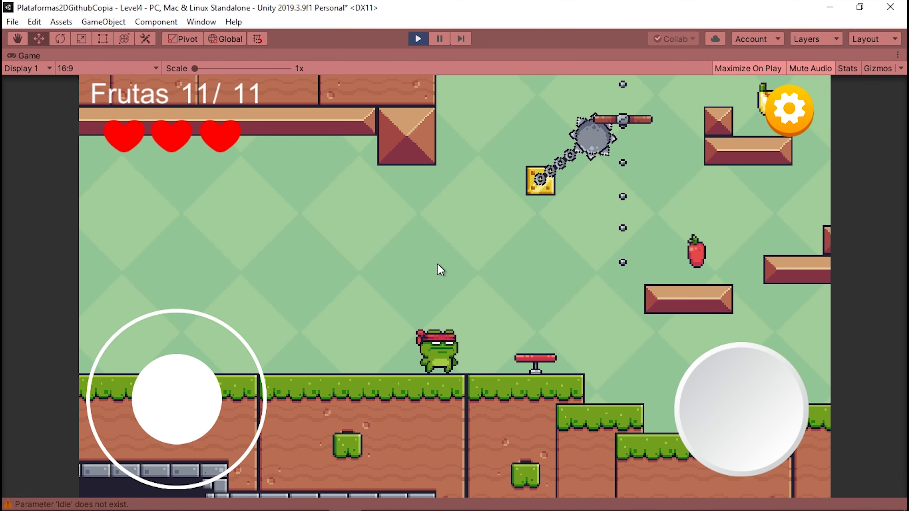
key("Right")
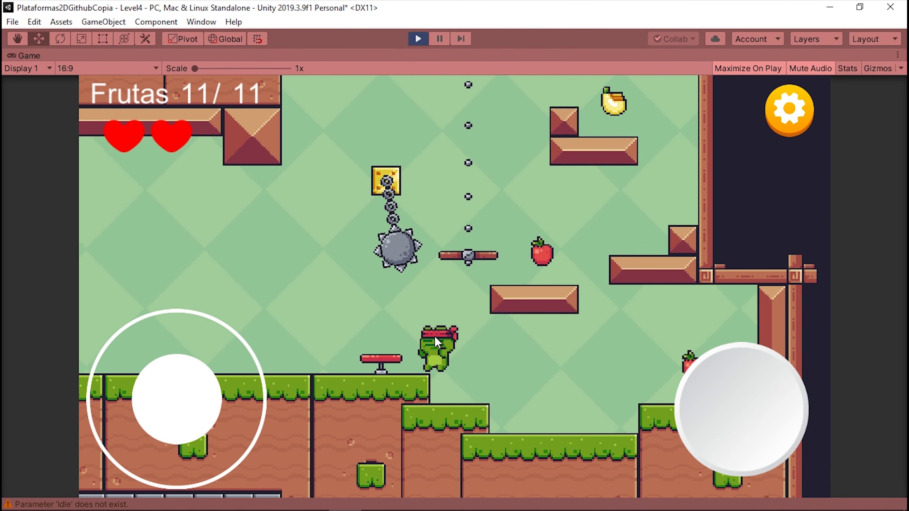
key("Right")
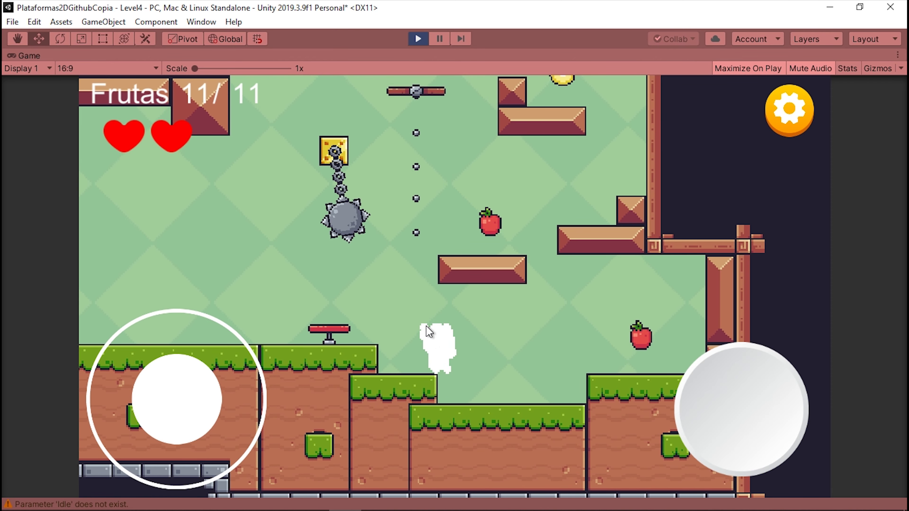
- Stop play mode and open PlayerRespawn.cs at PlayerDamaged() in Visual Studio
left_click(417, 38)
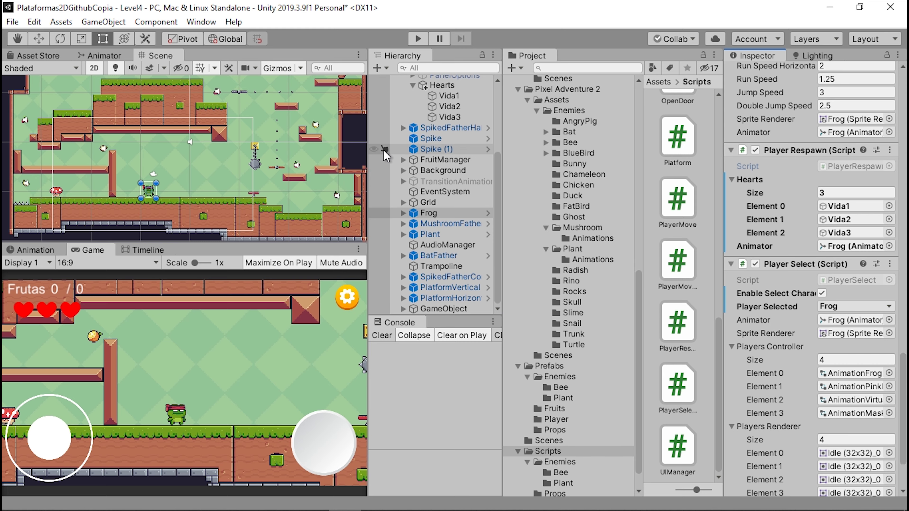
double_click(853, 168)
scroll(271, 267, "down", 5)
- Rename the Update method to CheckLife
scroll(269, 259, "down", 2)
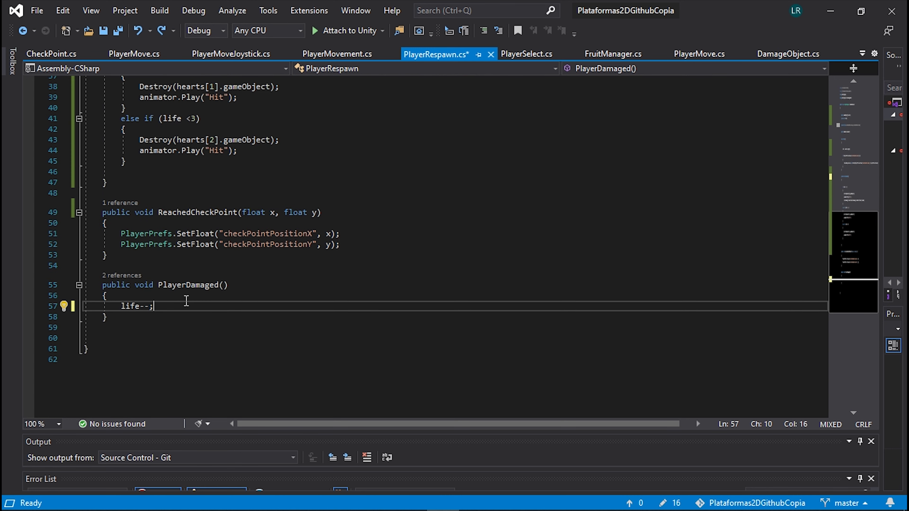
scroll(188, 269, "up", 6)
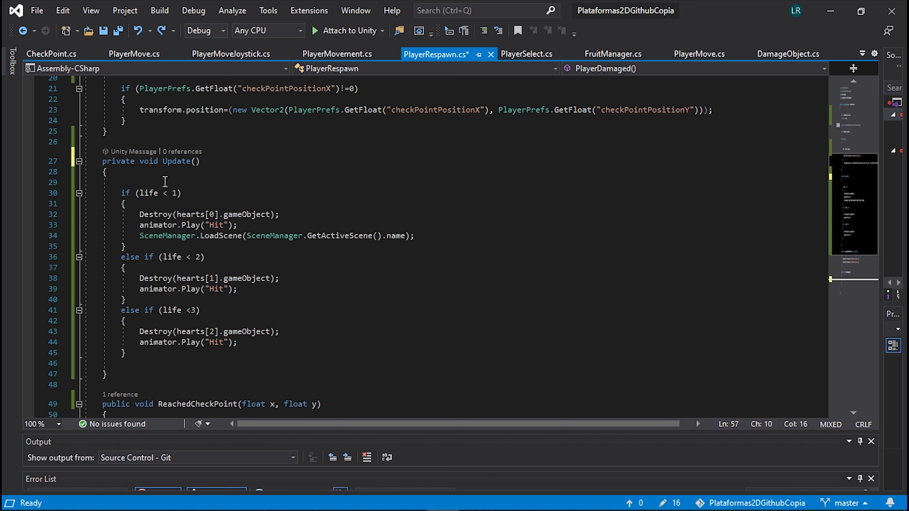
scroll(165, 182, "down", 2)
scroll(178, 285, "down", 3)
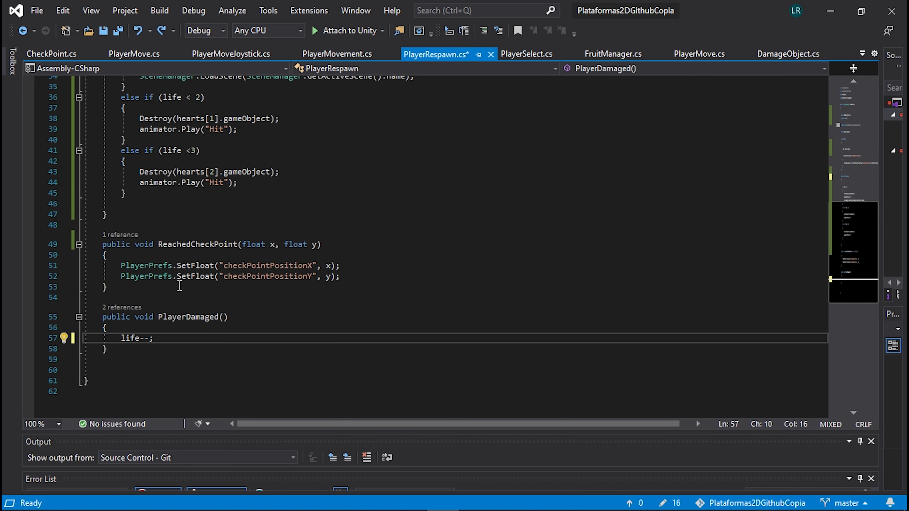
double_click(182, 317)
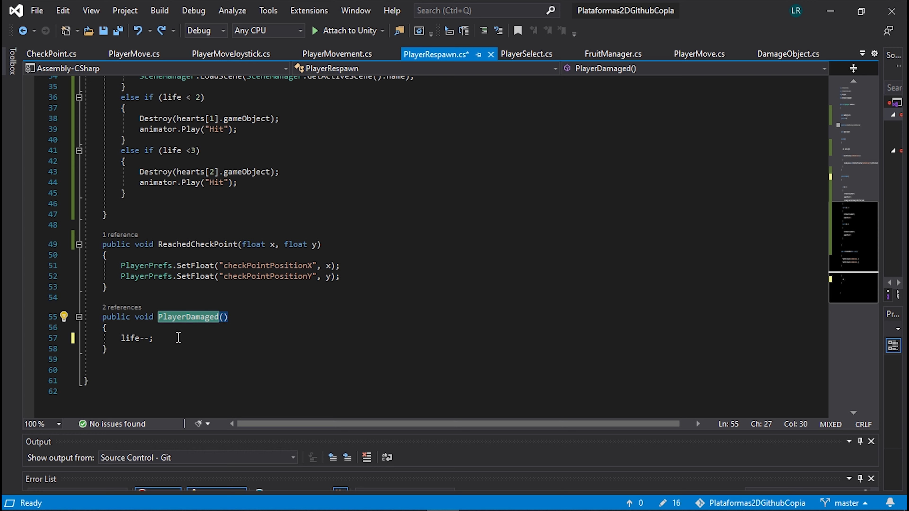
scroll(188, 249, "up", 4)
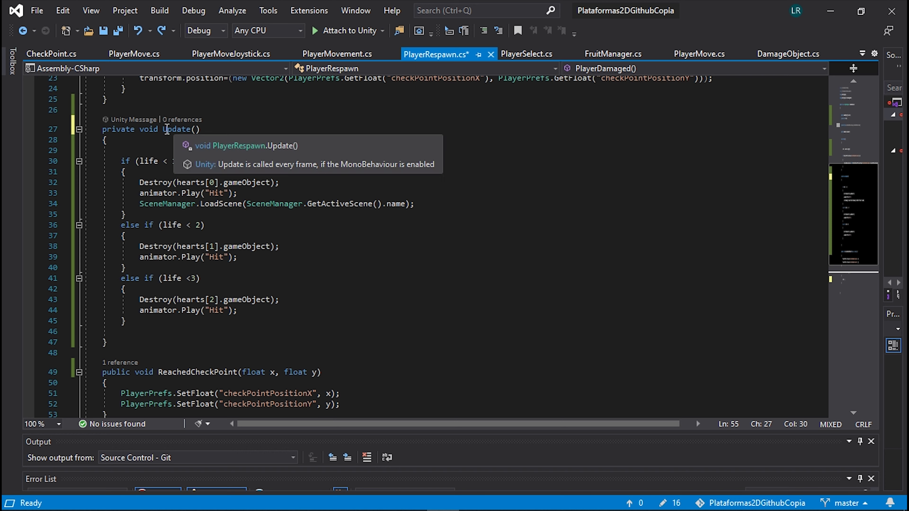
double_click(179, 130)
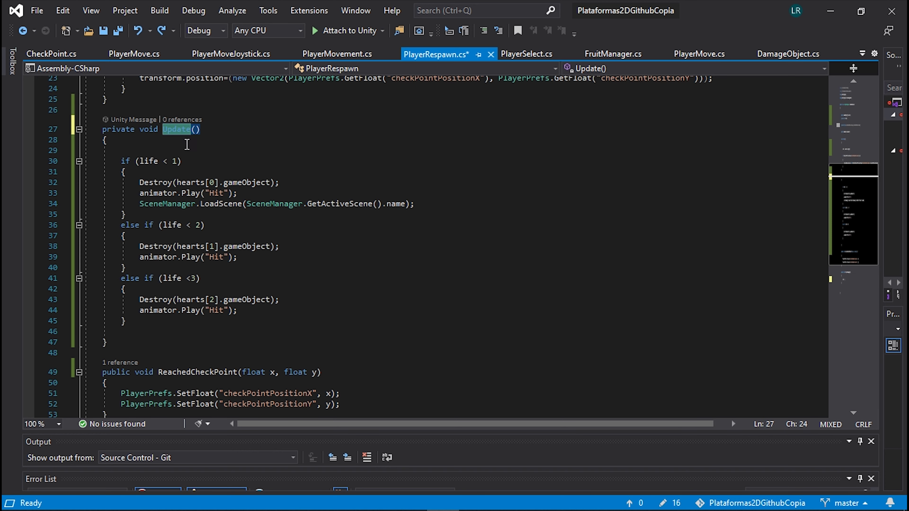
type("CheckLi")
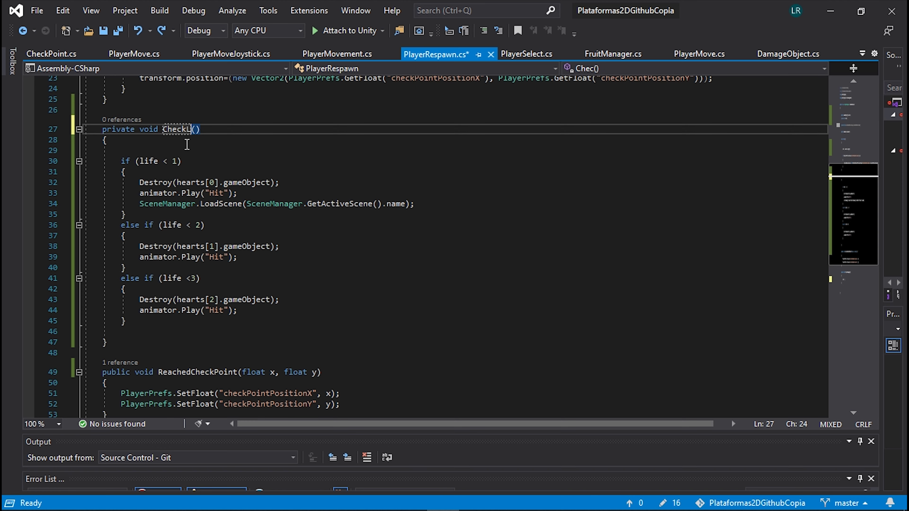
type("fe")
- Add a CheckLife(); call below life-- in PlayerDamaged() and save the script
scroll(183, 200, "down", 6)
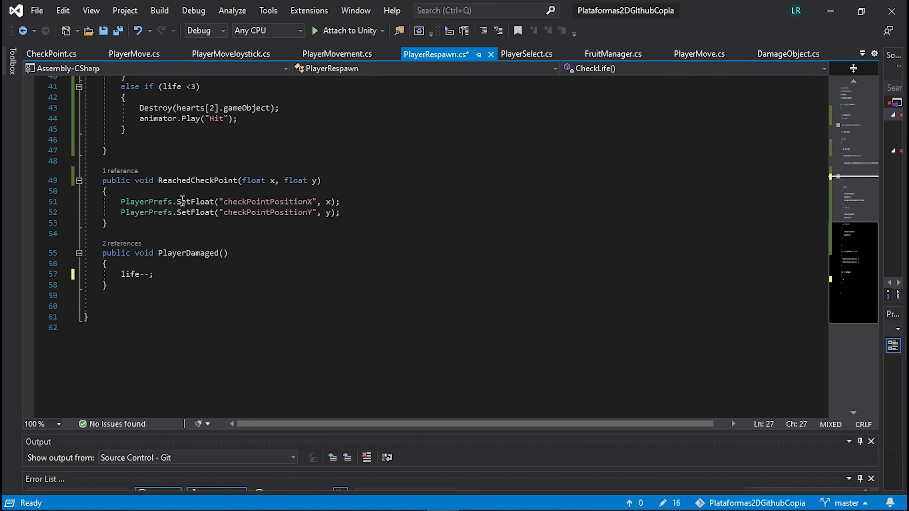
left_click(173, 274)
key("Return")
type("check")
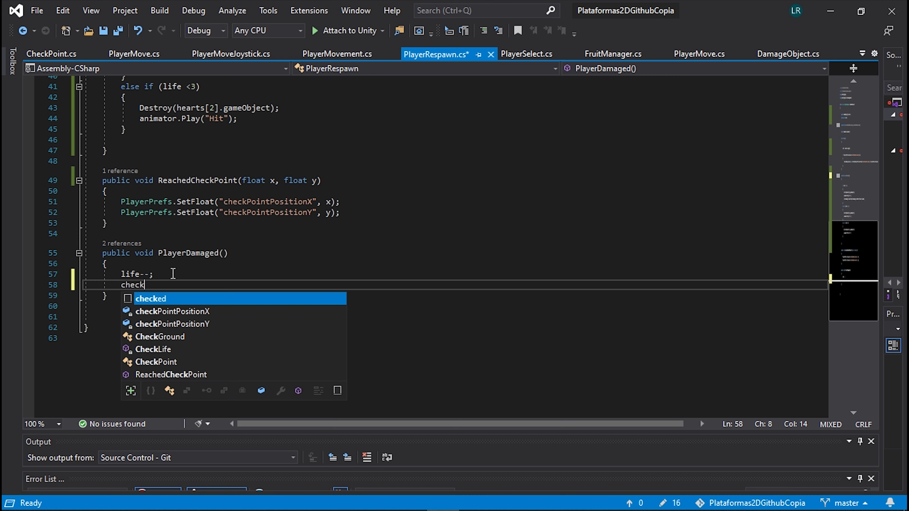
key("BackSpace")
key("BackSpace")
key("BackSpace")
key("BackSpace")
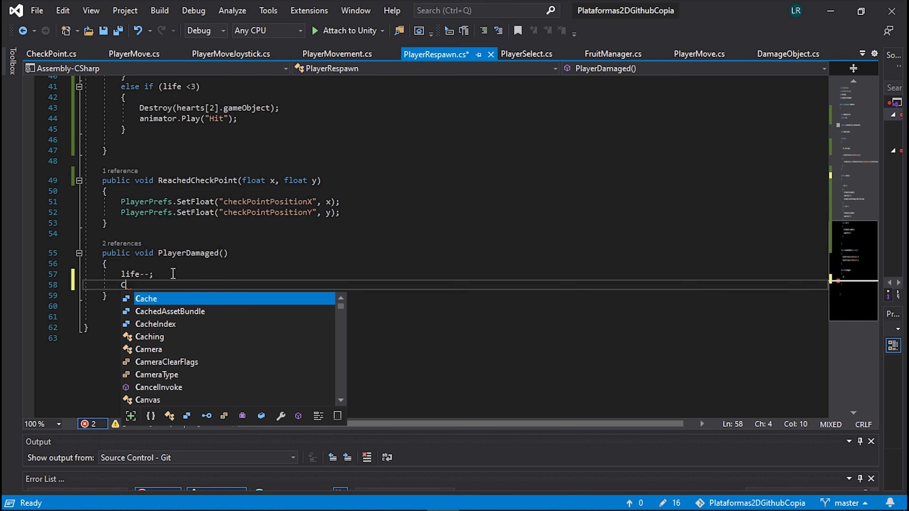
type("heckLife")
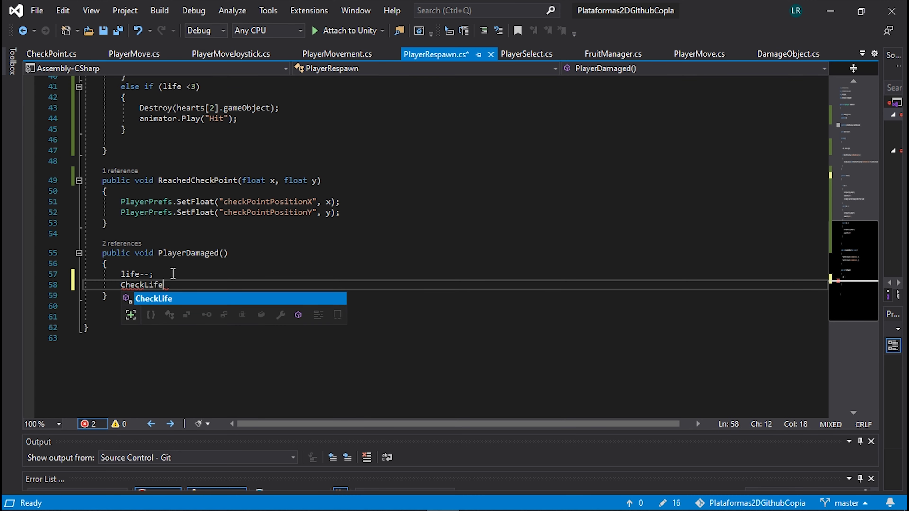
key("Escape")
type("(")
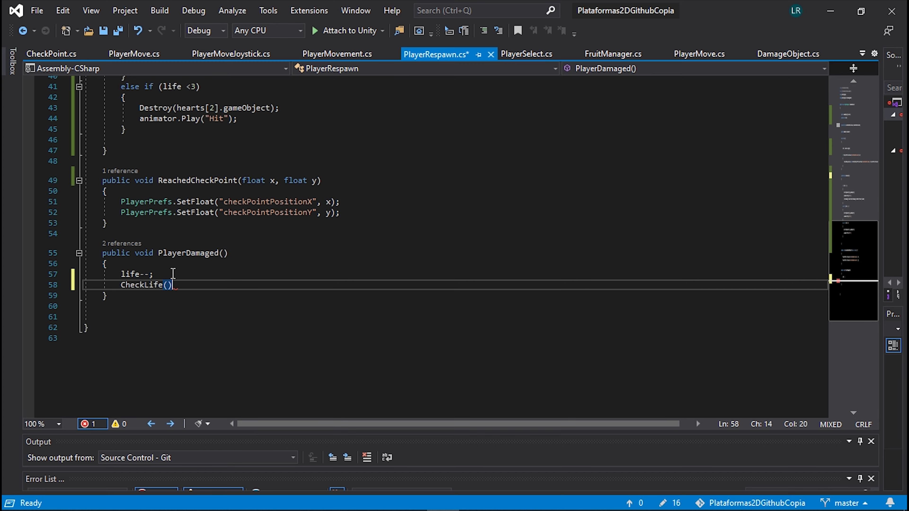
type(");")
key("ctrl+s")
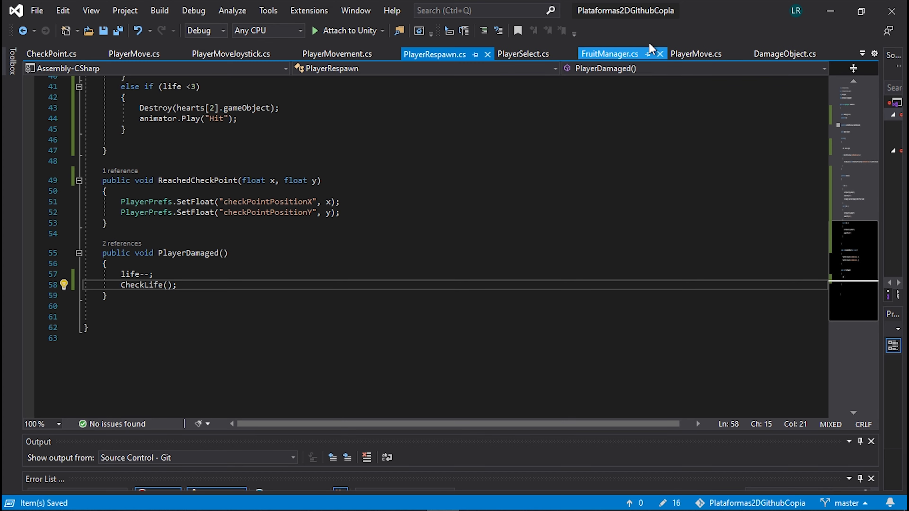
left_click(830, 11)
- Play-test Level4, moving and jumping the frog into hazards, then stop play mode
left_click(421, 40)
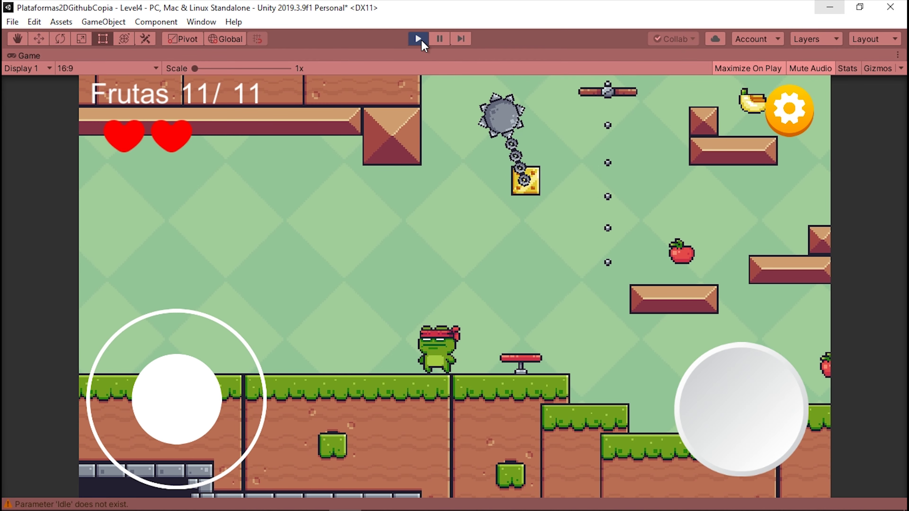
key("Right")
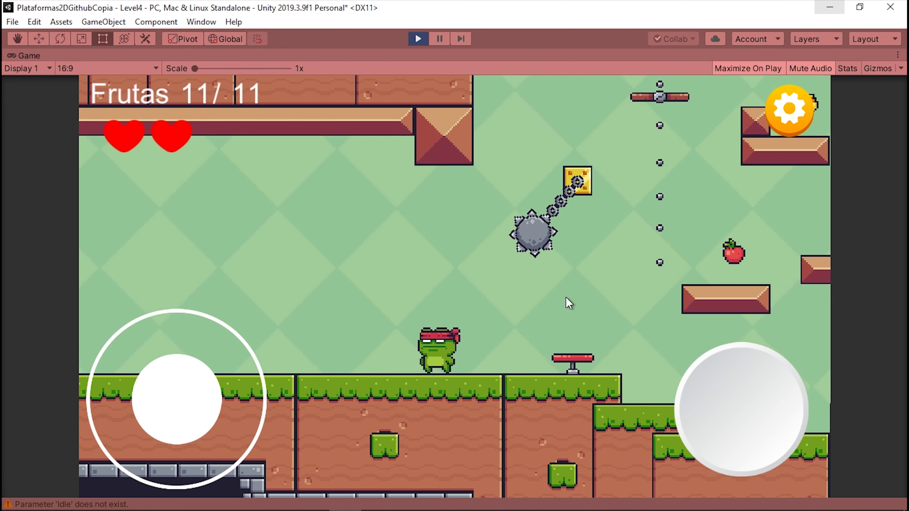
key("space")
key("Left")
key("Left")
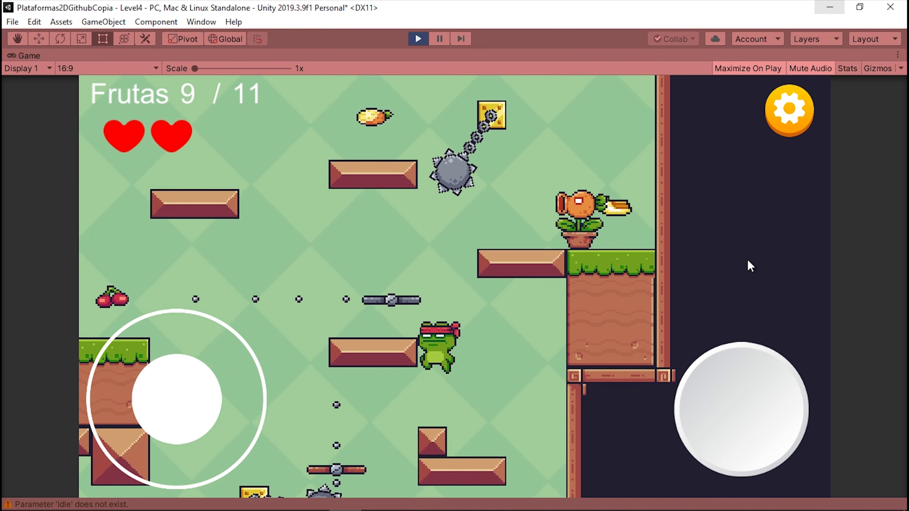
key("space")
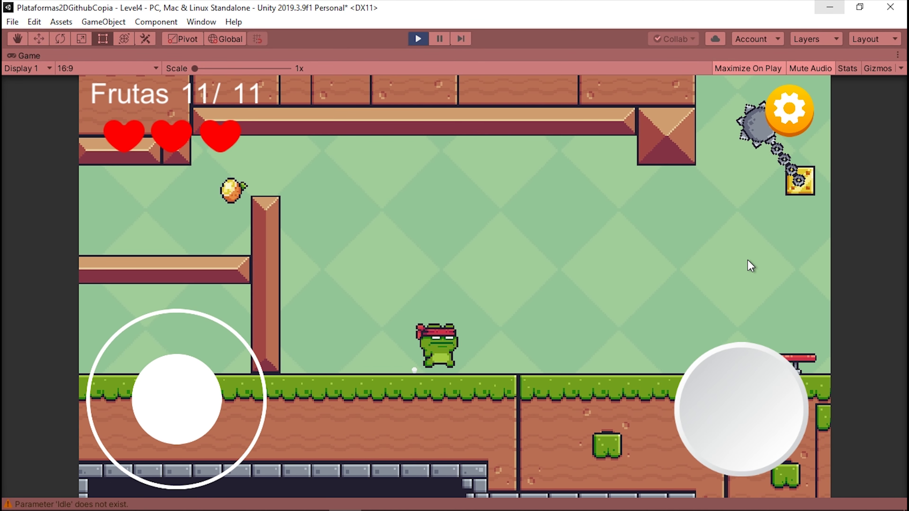
left_click(418, 39)
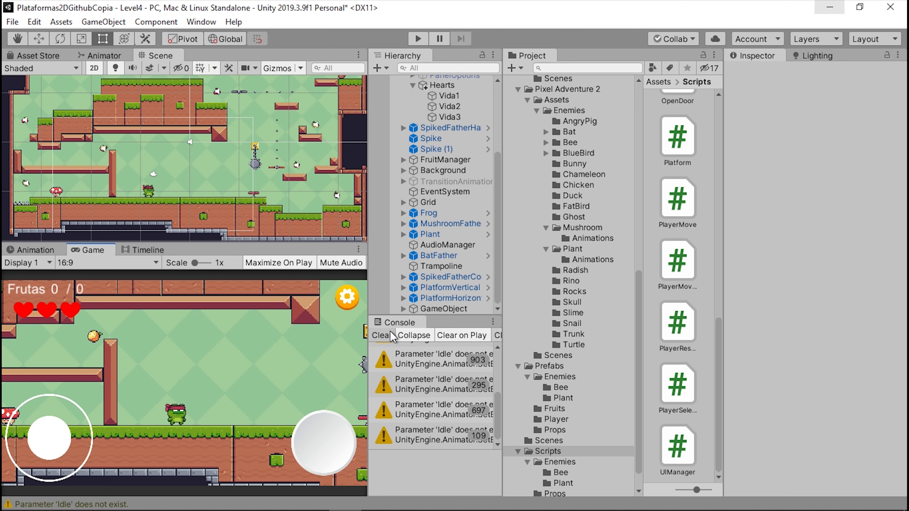
- Clear the 'Parameter Idle does not exist' warnings from the Console
left_click(388, 334)
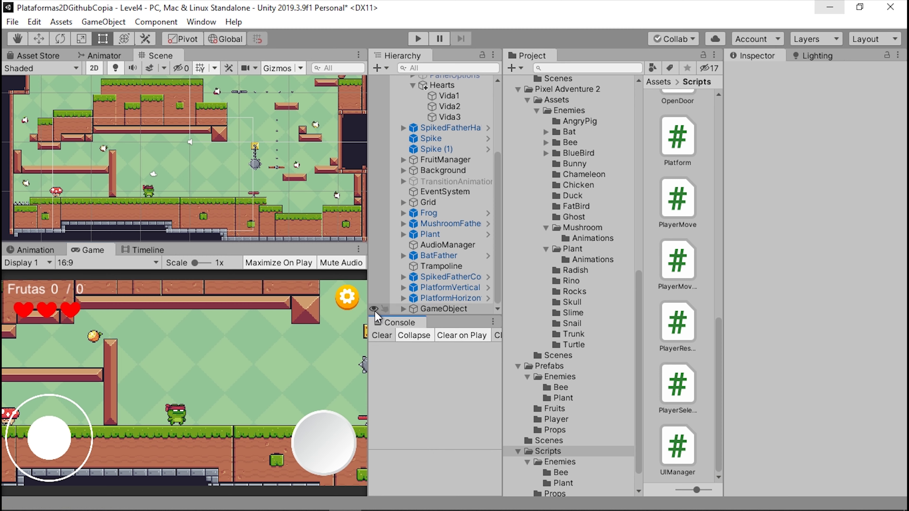